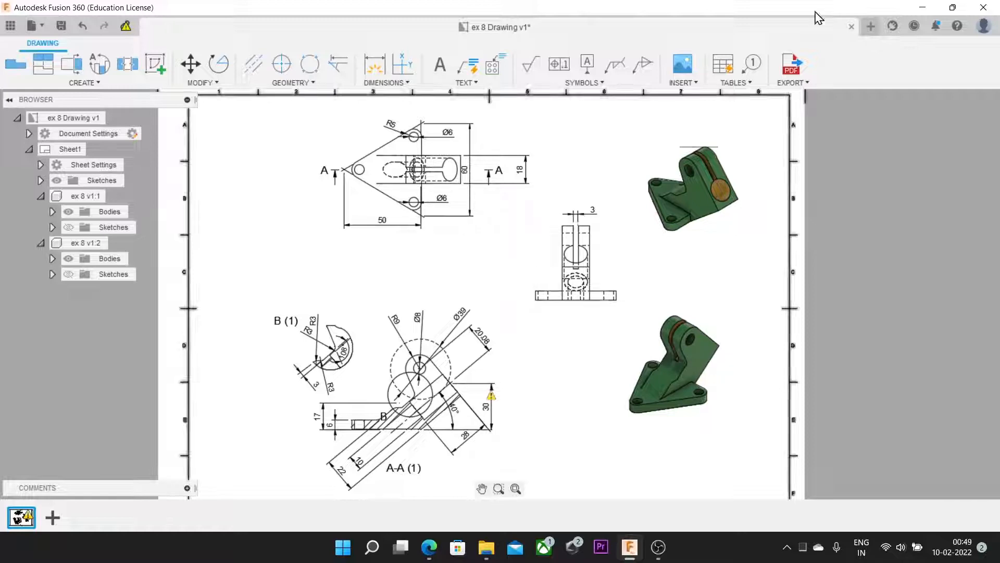
# Examine the ex 8 drawing's top, front, section and detail views and their dimensions
pyautogui.scroll(3, 689, 375)
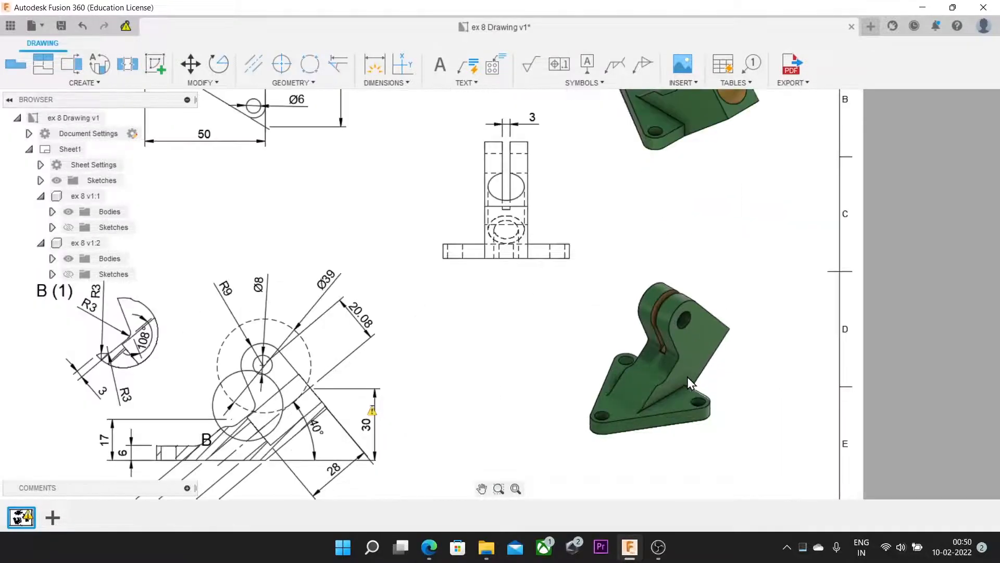
pyautogui.scroll(-3, 646, 330)
pyautogui.scroll(3, 508, 384)
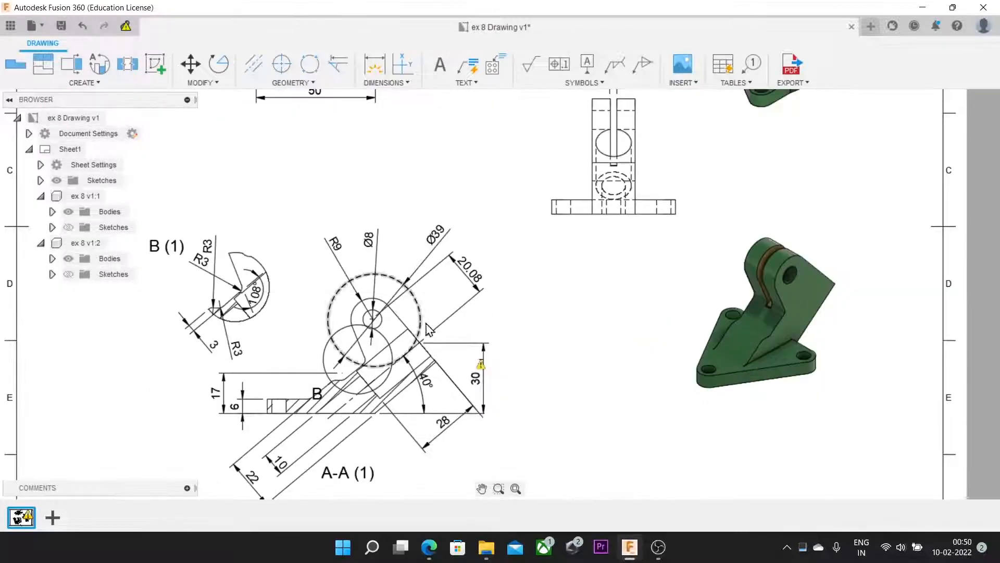
pyautogui.scroll(-3, 411, 313)
pyautogui.scroll(3, 397, 169)
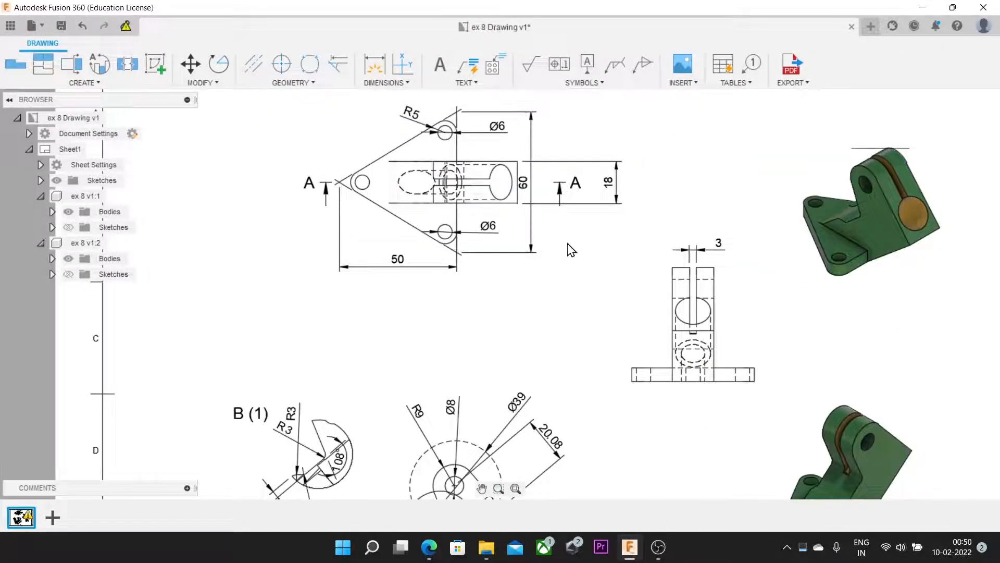
pyautogui.scroll(-3, 587, 348)
pyautogui.scroll(3, 598, 216)
pyautogui.moveTo(534, 285)
pyautogui.mouseDown(button='middle')
pyautogui.moveTo(550, 196)
pyautogui.moveTo(540, 299)
pyautogui.moveTo(534, 293)
pyautogui.moveTo(547, 348)
pyautogui.mouseUp(button='middle')
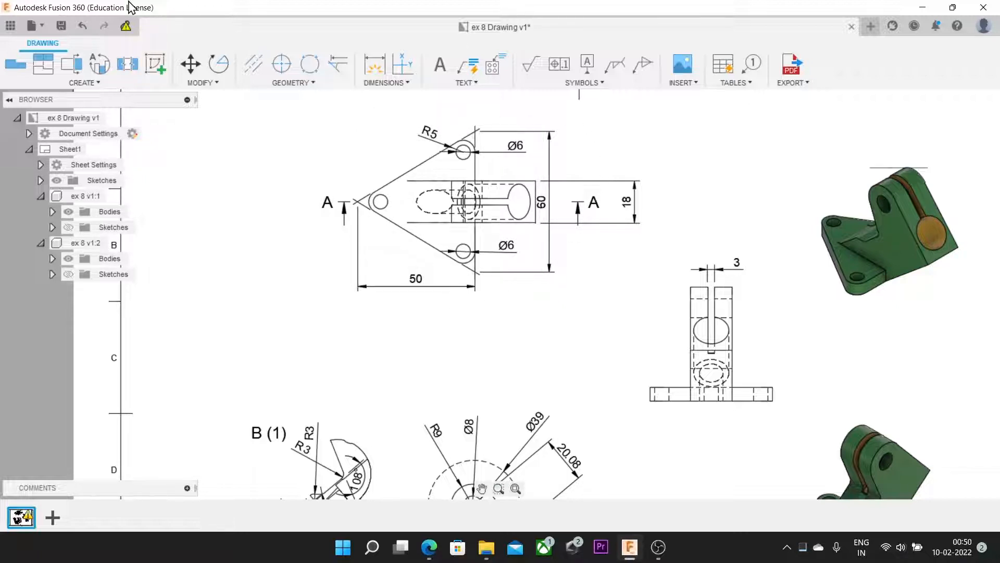
# Create a new design and start a sketch on the horizontal origin plane
pyautogui.click(871, 27)
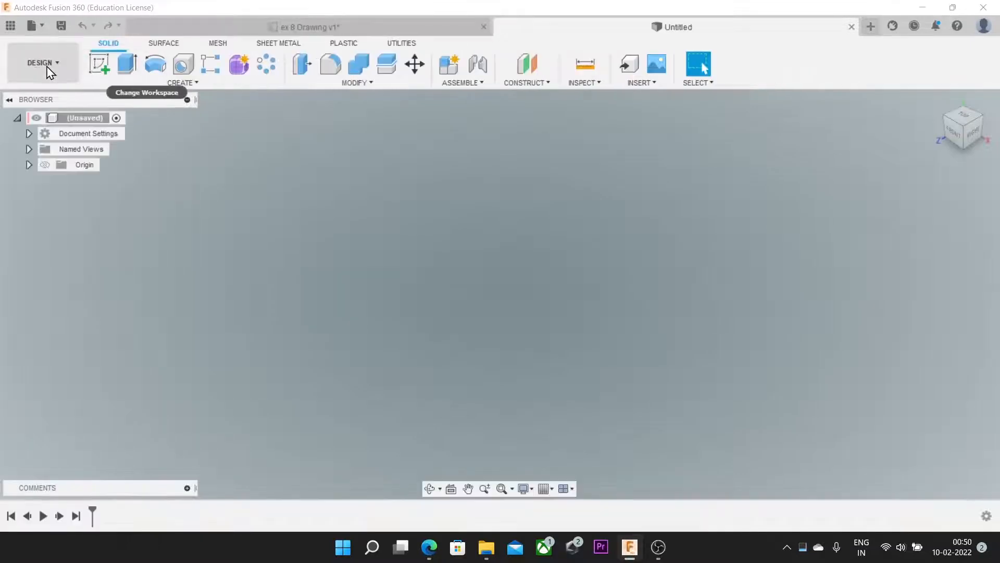
pyautogui.click(100, 73)
pyautogui.click(504, 319)
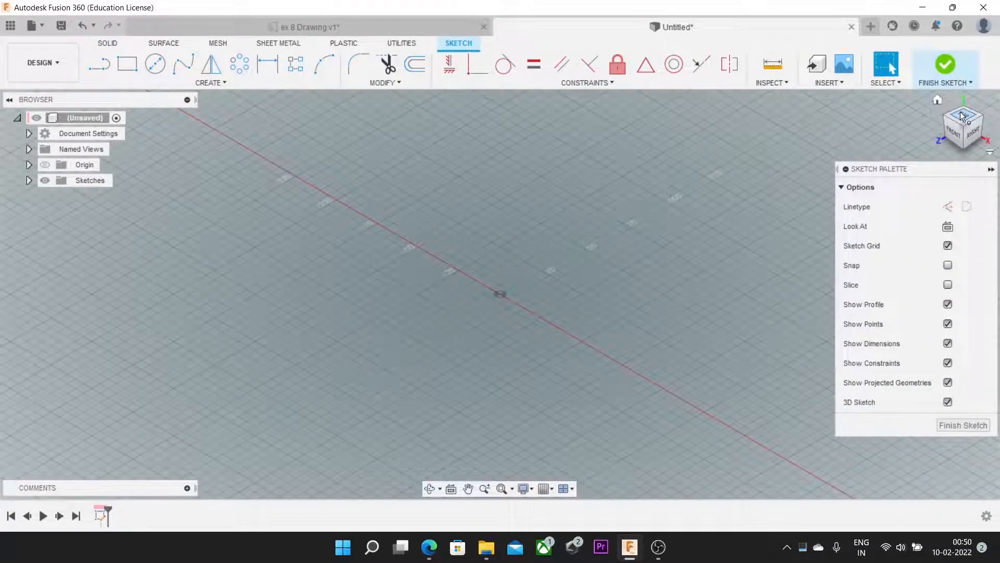
# Draw a 50 mm horizontal construction line from the origin in the negative X direction
pyautogui.click(99, 67)
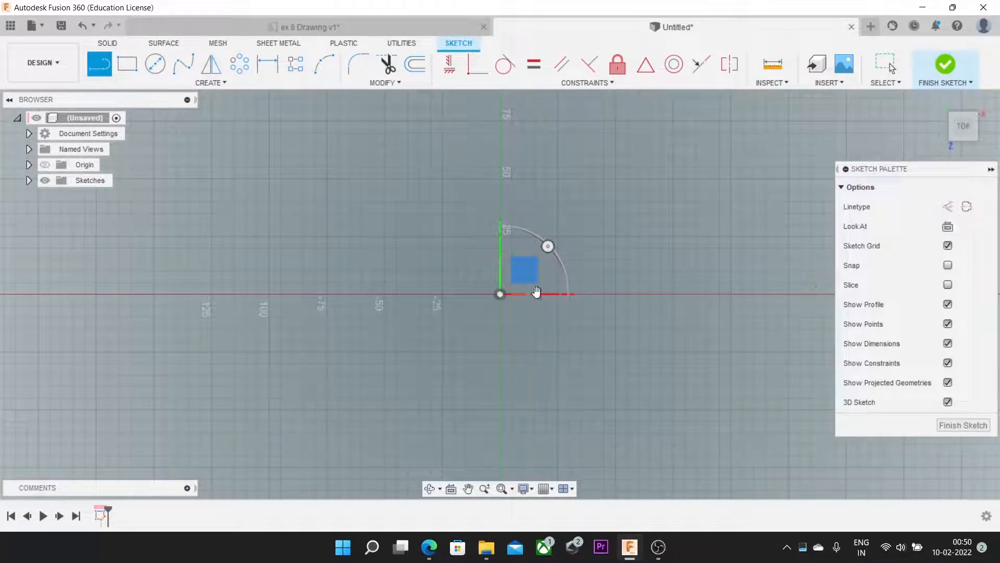
pyautogui.click(948, 207)
pyautogui.click(504, 294)
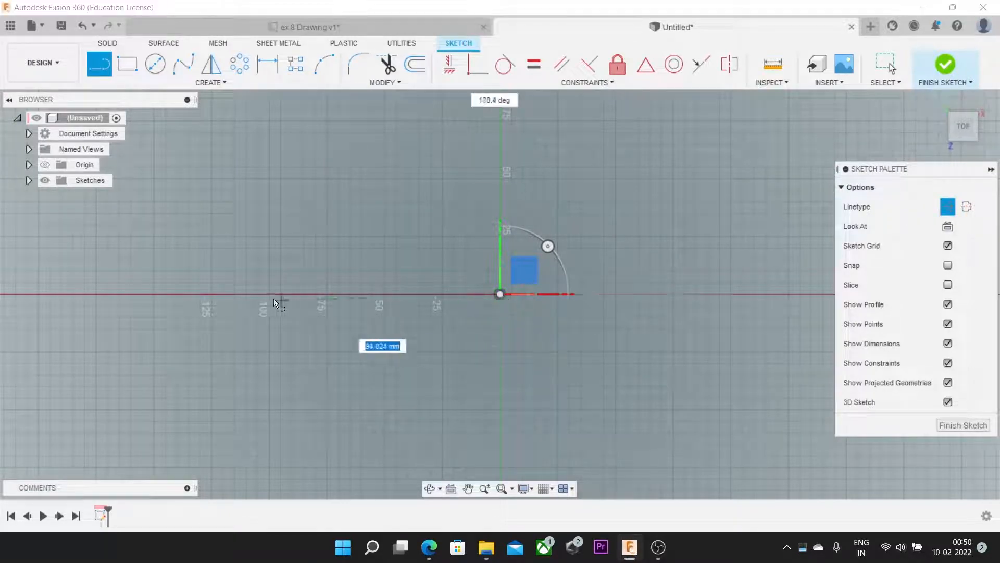
pyautogui.write('50')
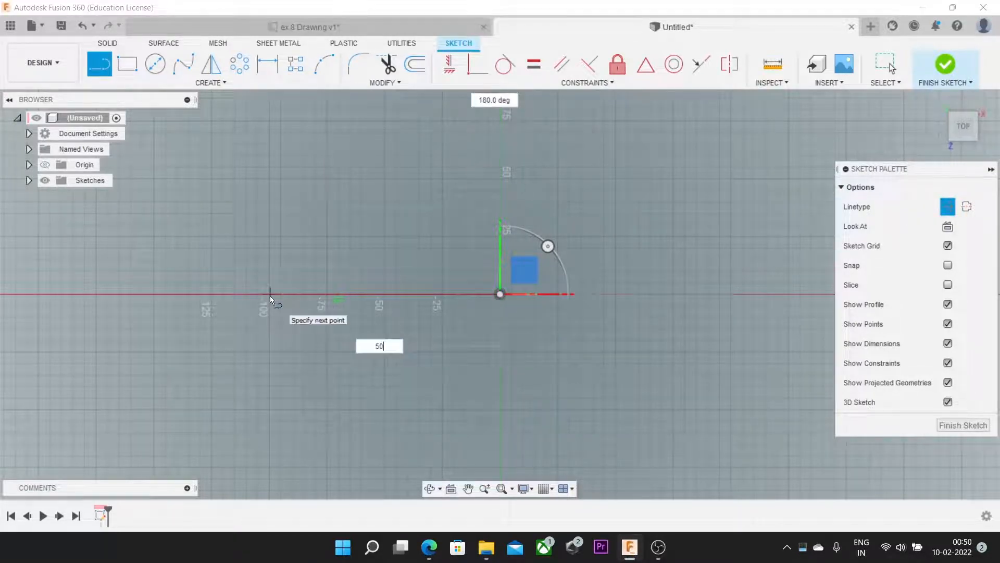
pyautogui.press('Return')
pyautogui.press('Escape')
# Switch back to normal linetype and draw a 30 mm line straight up from the origin, perpendicular to the construction line
pyautogui.click(108, 73)
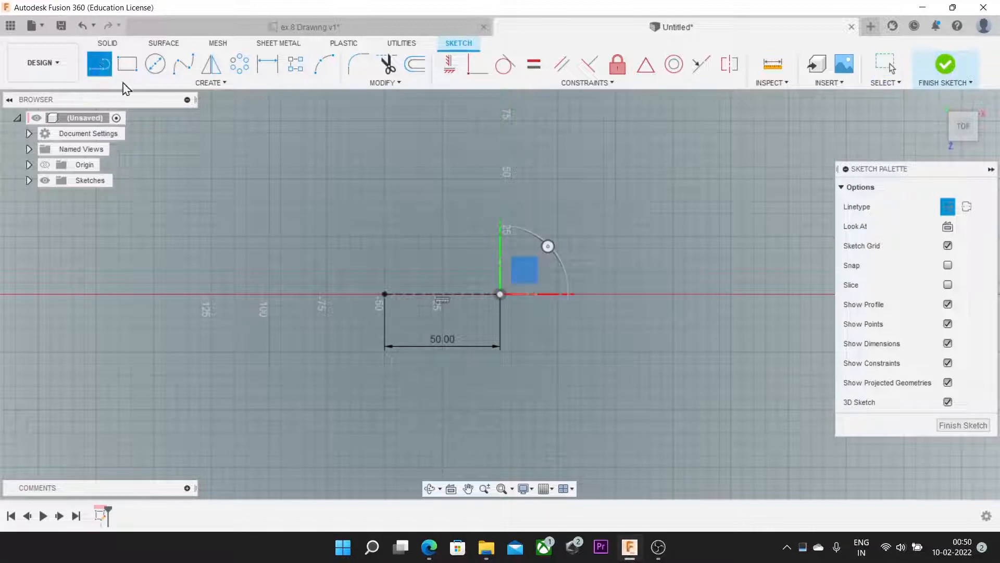
pyautogui.press('Escape')
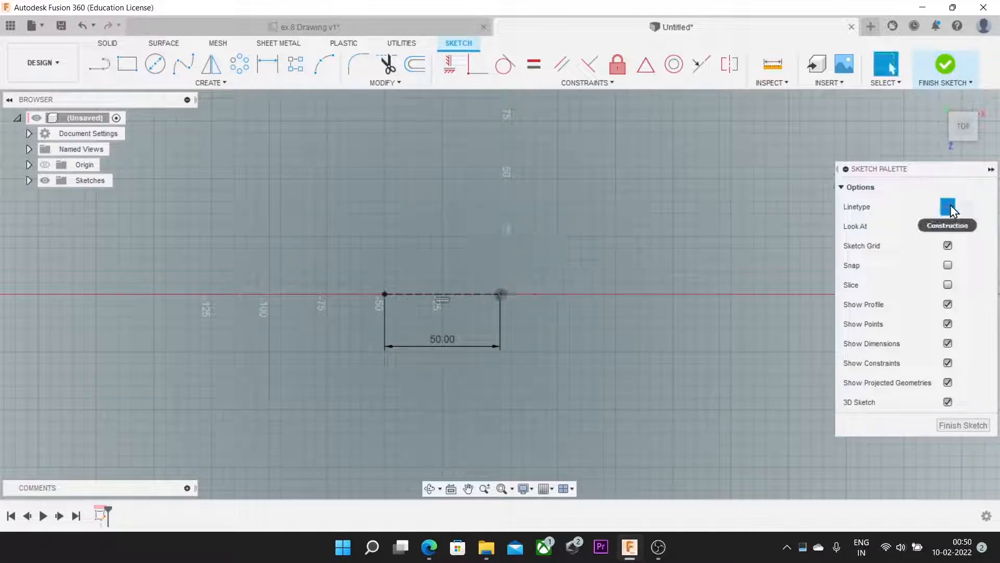
pyautogui.press('l')
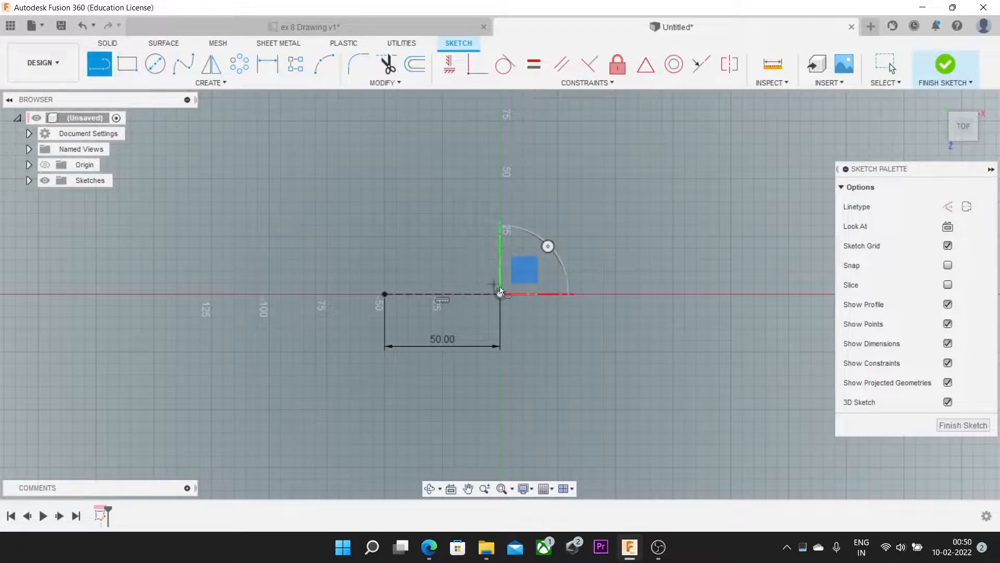
pyautogui.click(502, 296)
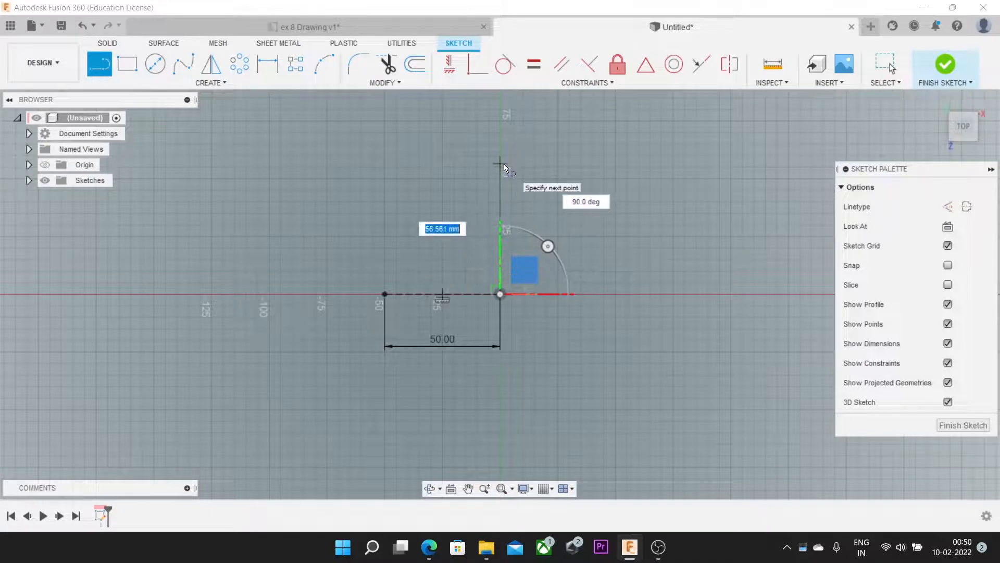
pyautogui.write('30')
pyautogui.press('Return')
pyautogui.press('Escape')
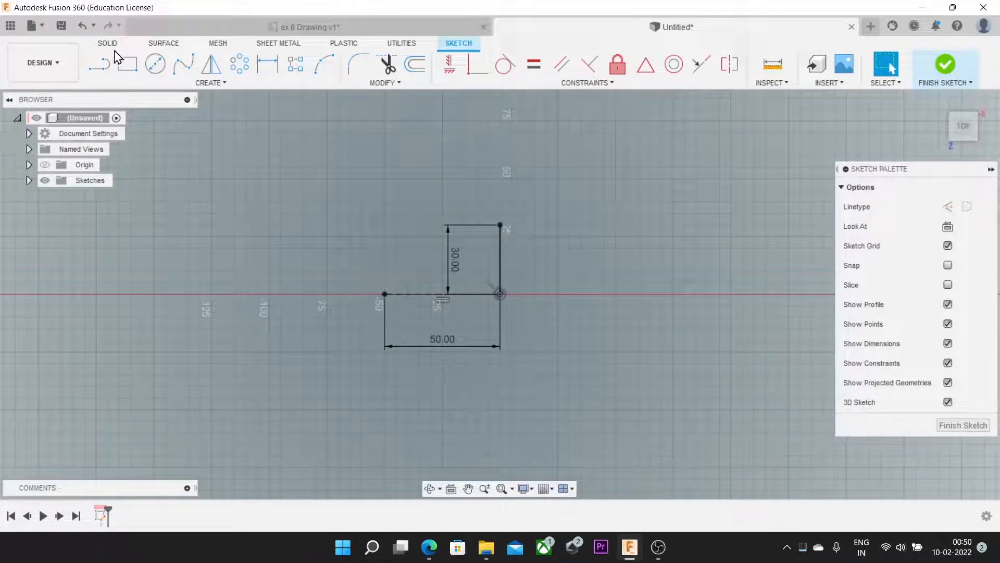
# Draw a sloping line from the top of the 30 mm line to the far end of the construction line
pyautogui.press('l')
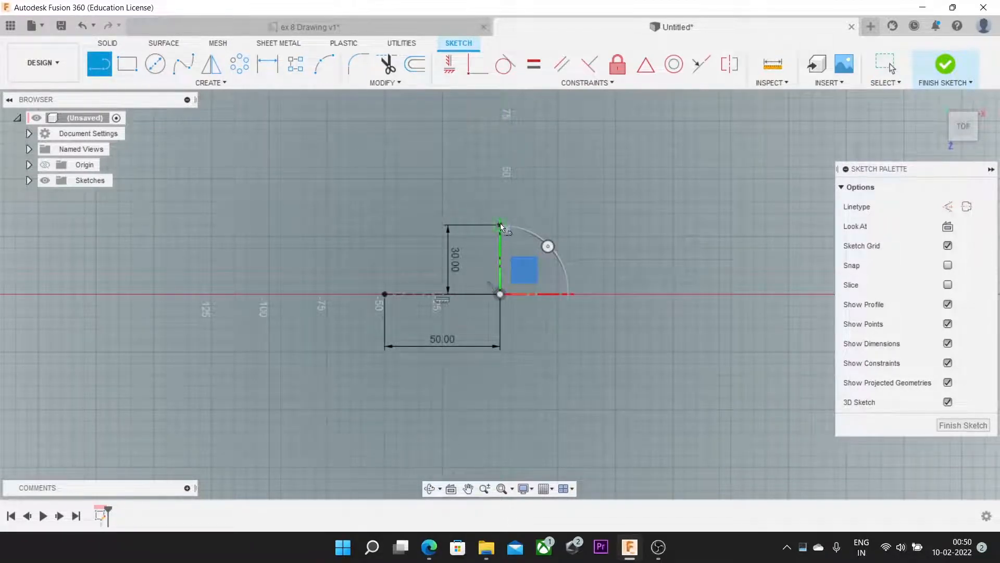
pyautogui.click(501, 225)
pyautogui.click(386, 294)
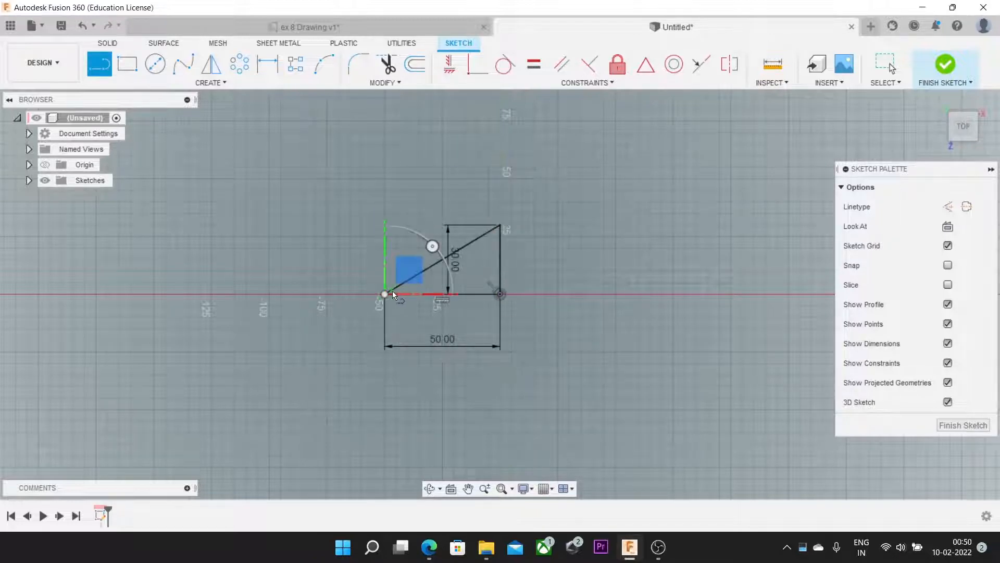
pyautogui.press('Escape')
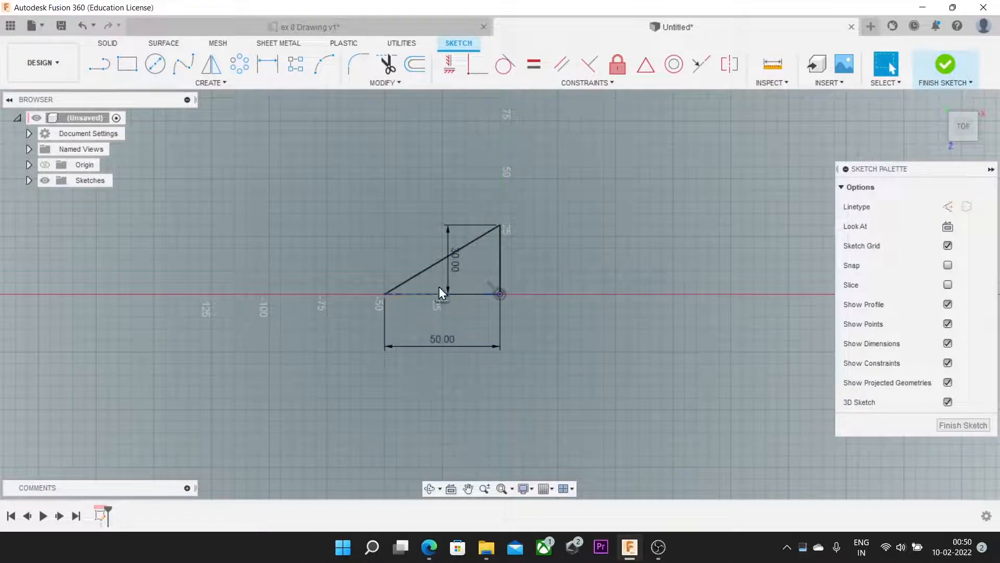
# Mirror the sloping and vertical lines about the construction line to complete the triangle, and finish the sketch
pyautogui.click(211, 64)
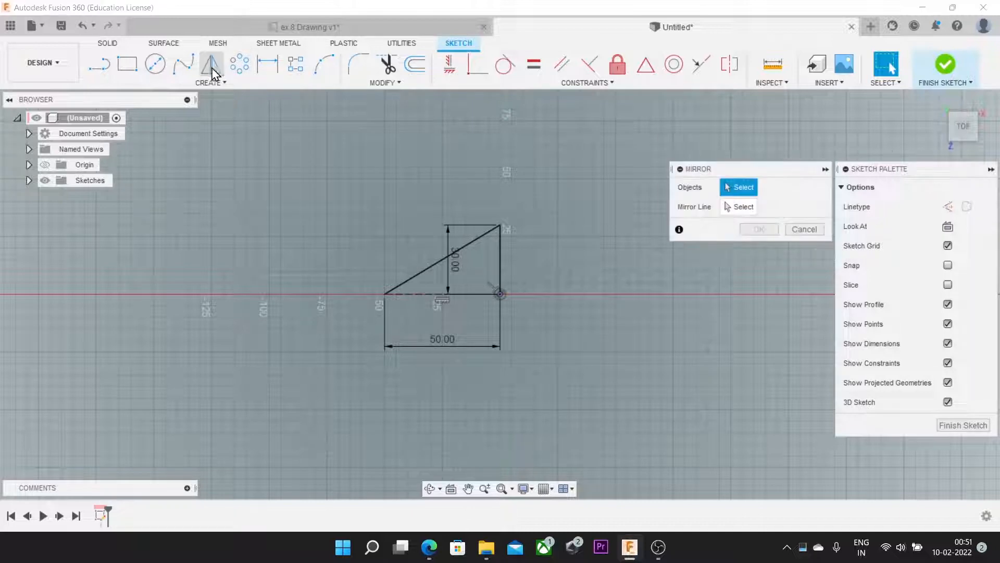
pyautogui.click(473, 242)
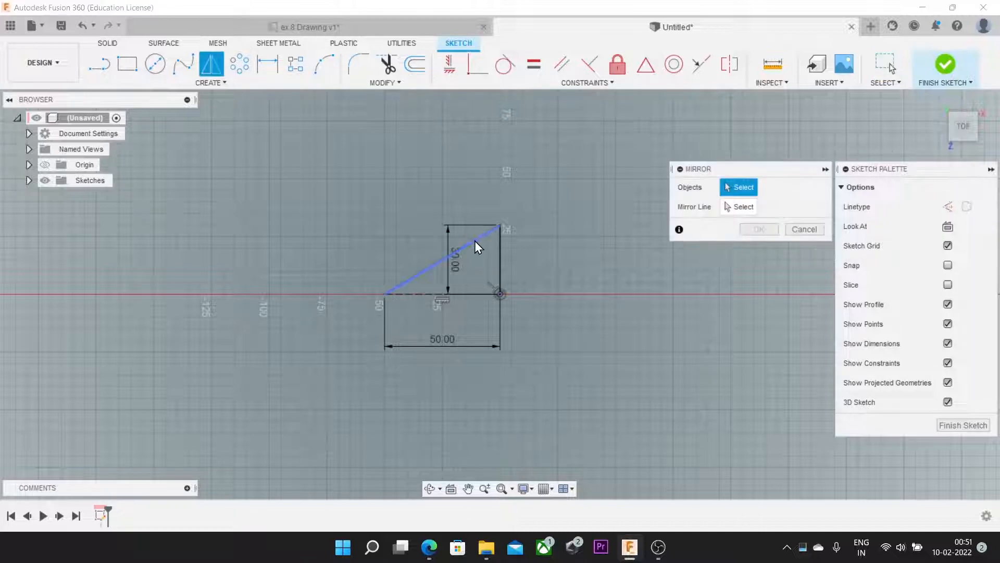
pyautogui.click(502, 257)
pyautogui.click(745, 207)
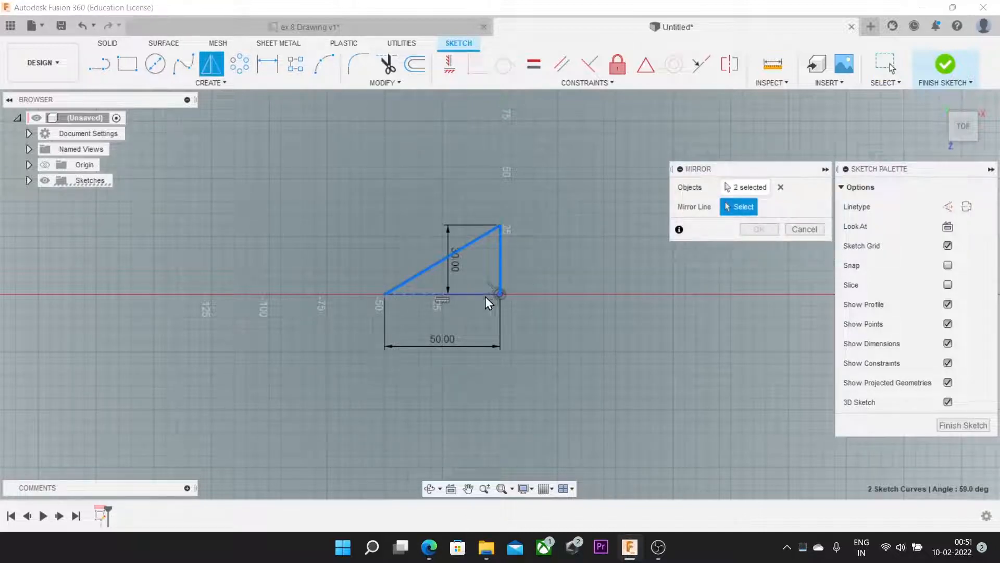
pyautogui.click(486, 295)
pyautogui.click(761, 229)
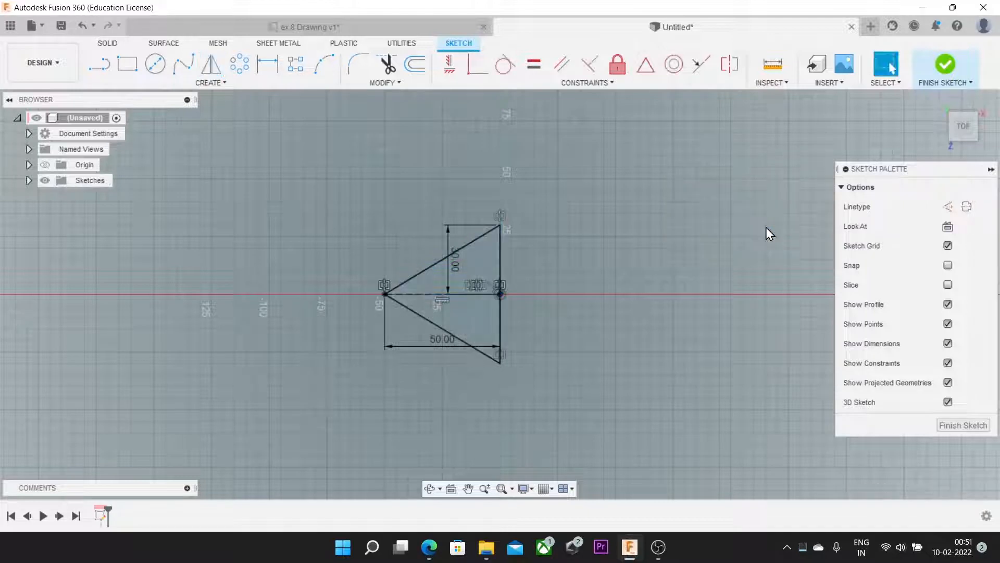
pyautogui.click(938, 74)
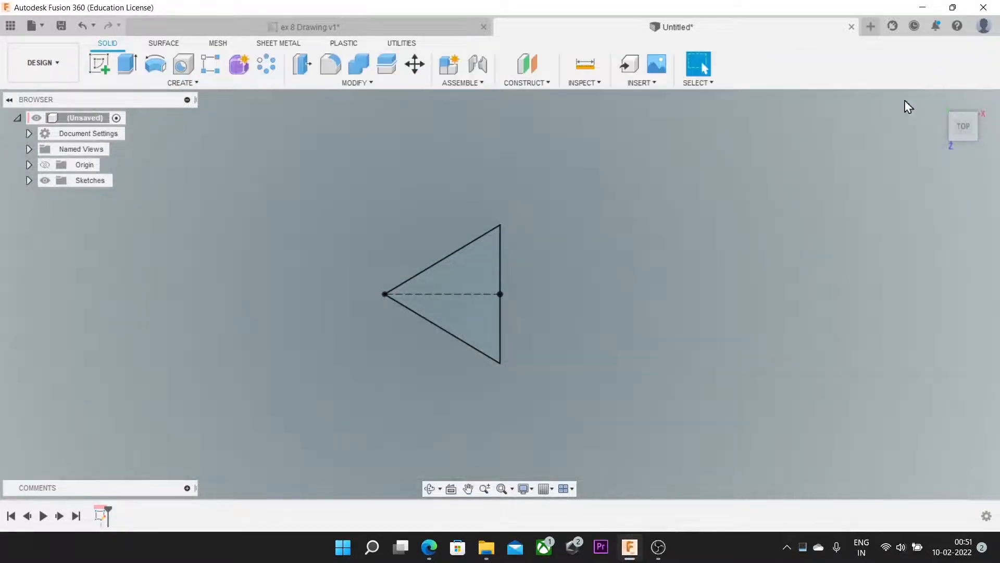
# Extrude the triangular profile 6 mm as a new body, checking the base thickness against the drawing's section view
pyautogui.click(127, 64)
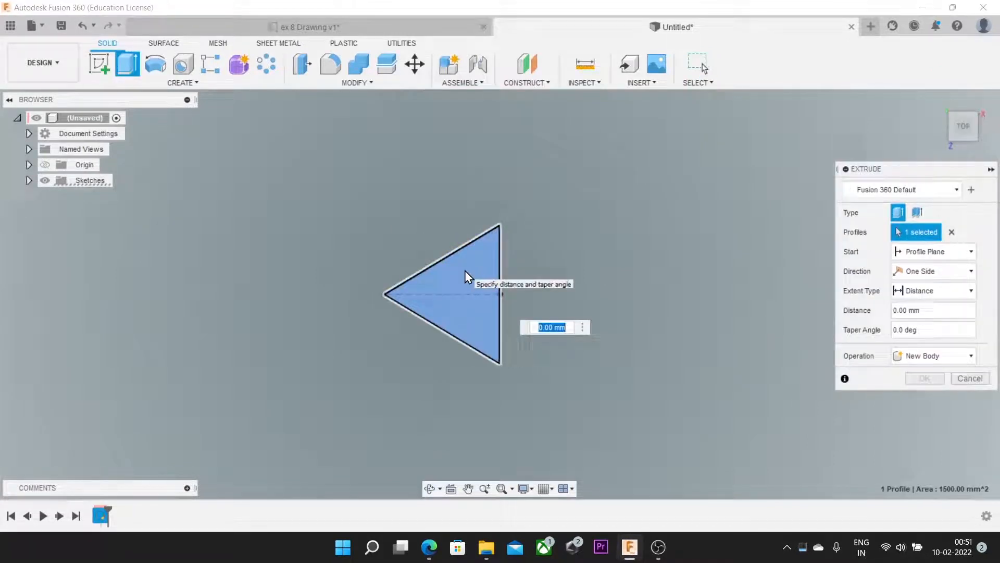
pyautogui.write('6')
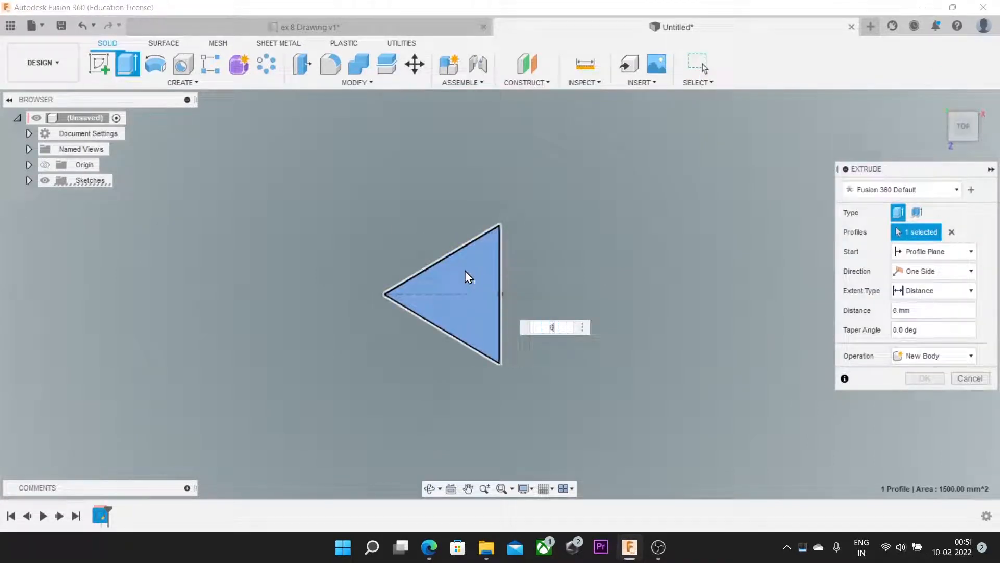
pyautogui.click(310, 27)
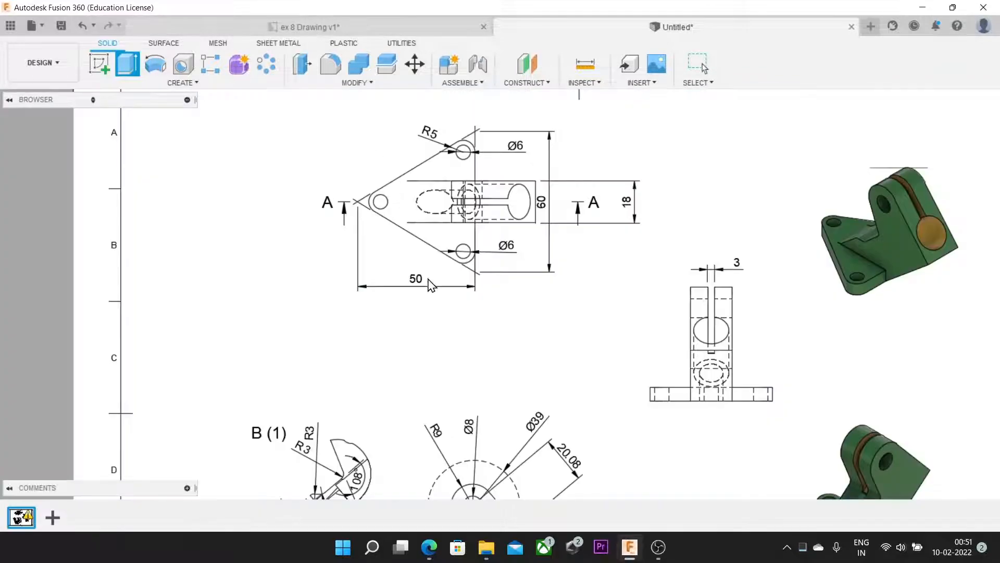
pyautogui.scroll(4, 439, 216)
pyautogui.scroll(-5, 439, 216)
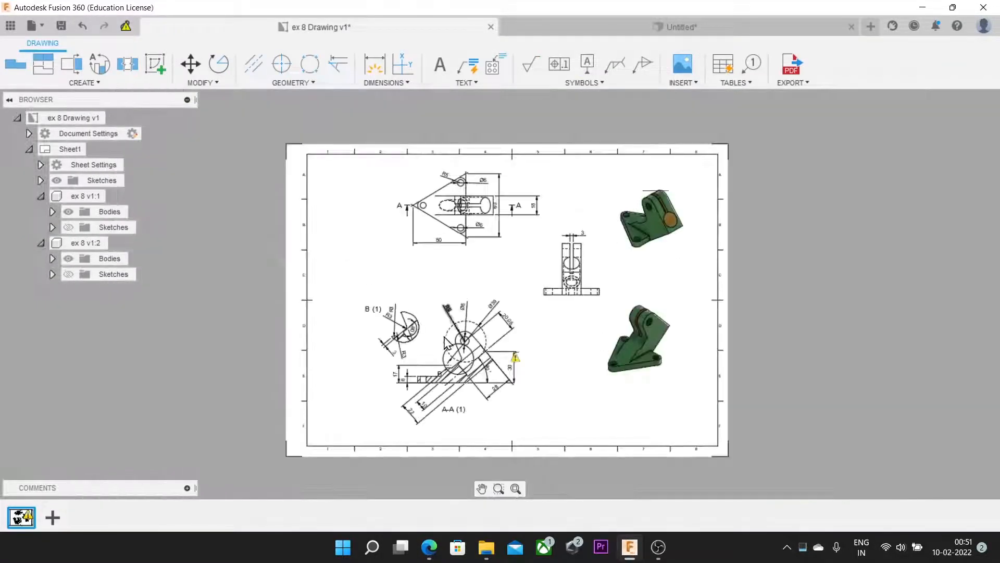
pyautogui.scroll(5, 354, 398)
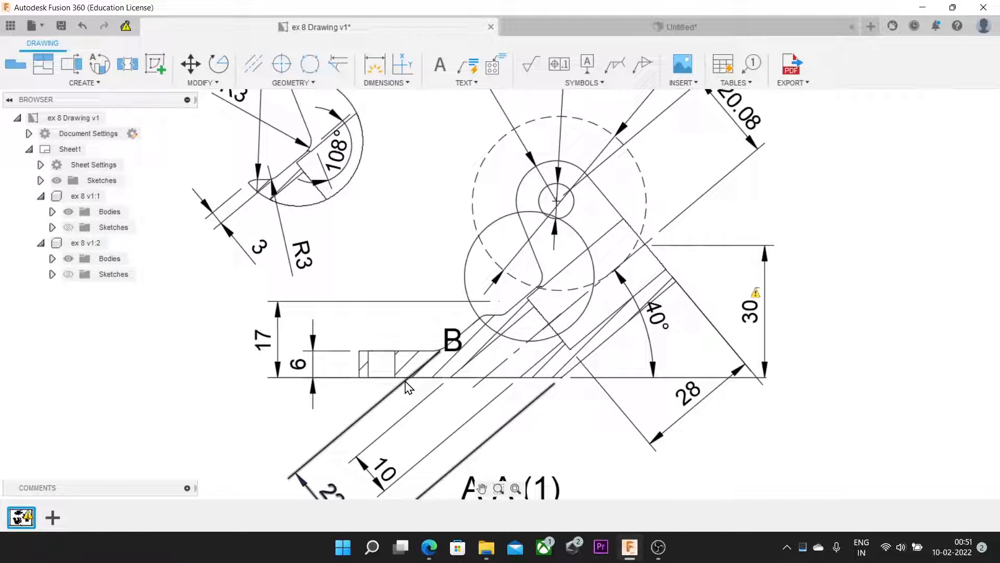
pyautogui.click(627, 29)
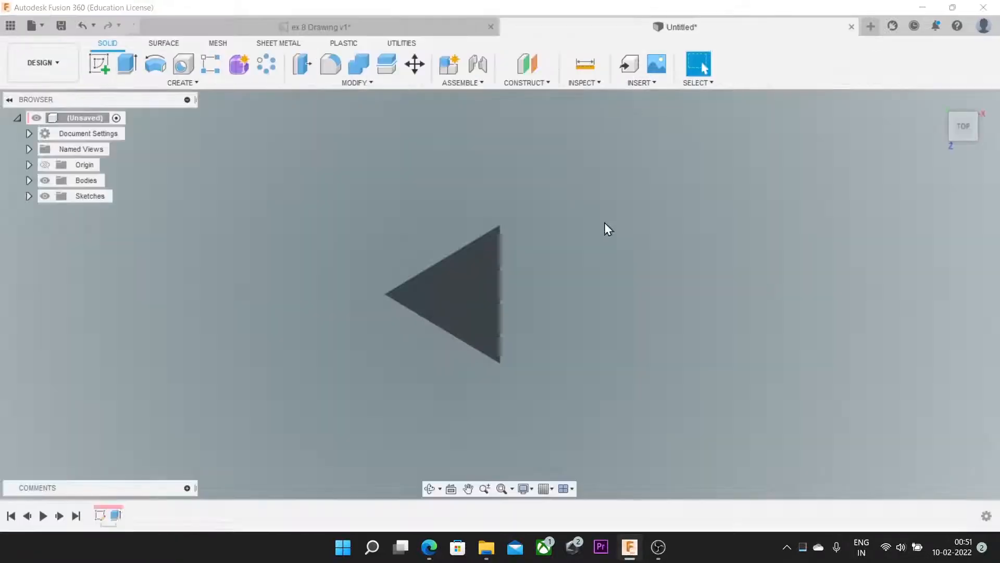
pyautogui.doubleClick(116, 514)
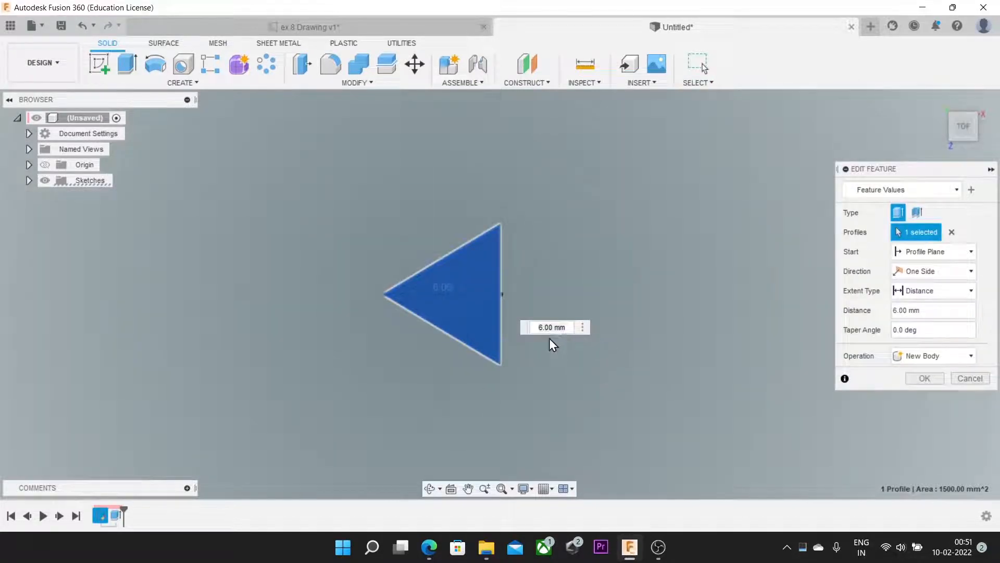
pyautogui.click(925, 378)
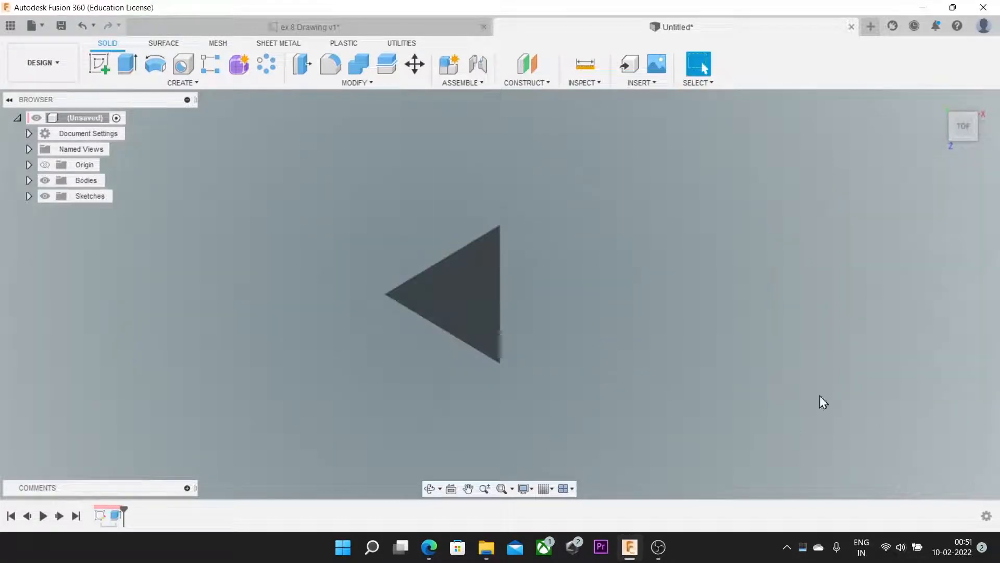
# Examine the extruded plate and the drawing's top view for the base's corner radius and hole sizes, and return to the design
pyautogui.keyDown('shift'); pyautogui.moveTo(650, 374); pyautogui.dragTo(658, 313, button='middle'); pyautogui.keyUp('shift')
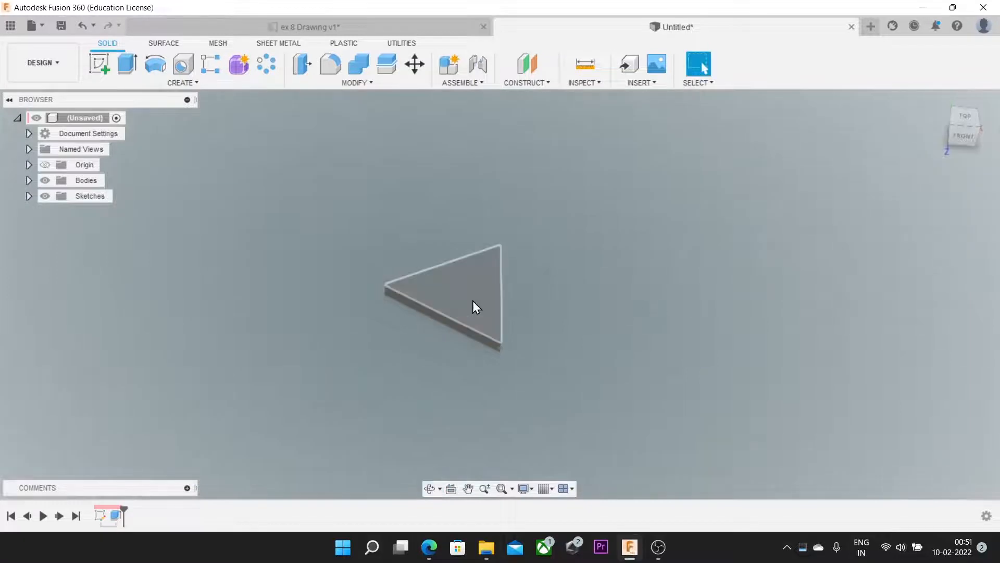
pyautogui.scroll(3, 473, 303)
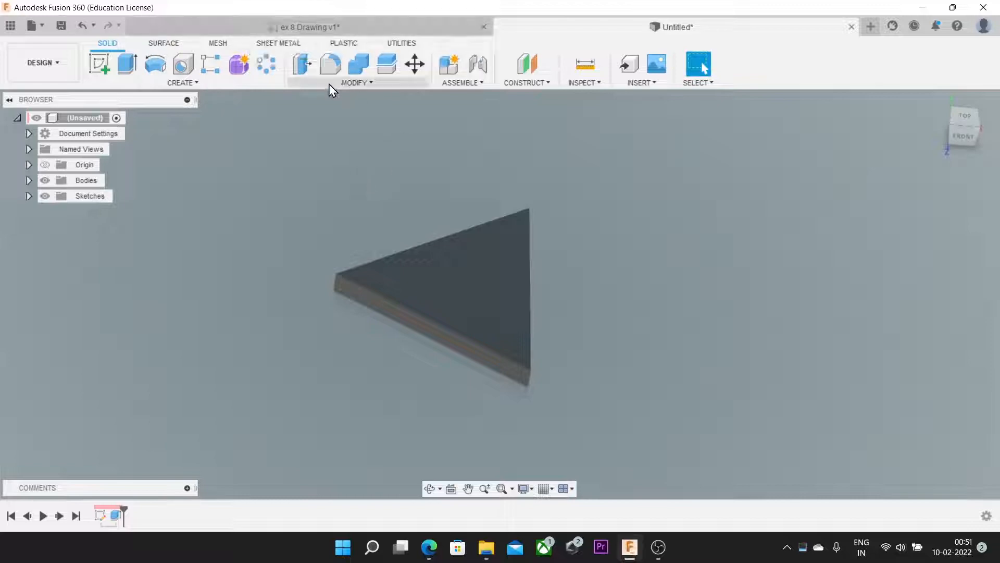
pyautogui.click(308, 27)
pyautogui.scroll(-6, 490, 272)
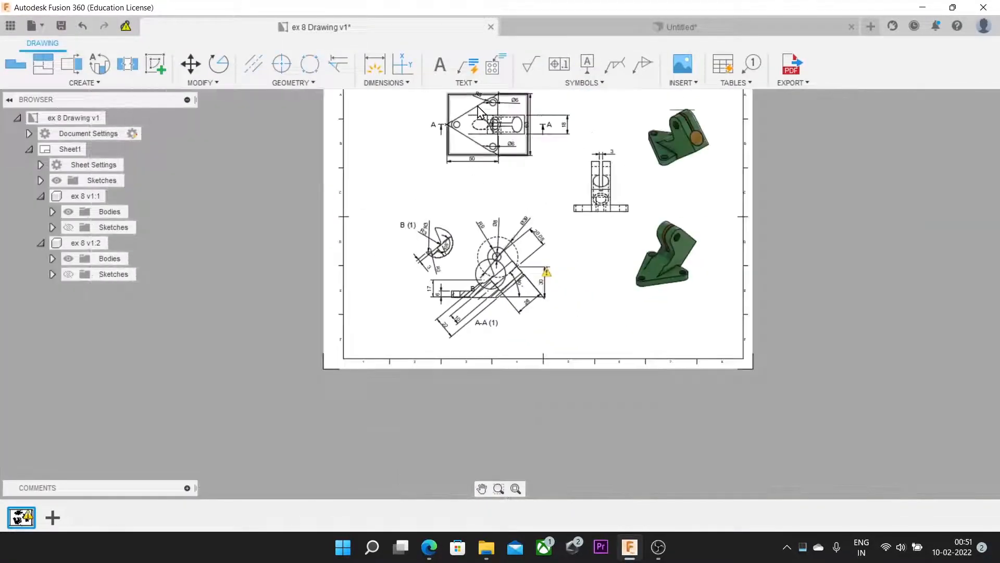
pyautogui.scroll(10, 492, 98)
pyautogui.moveTo(509, 127); pyautogui.dragTo(531, 246, button='middle')
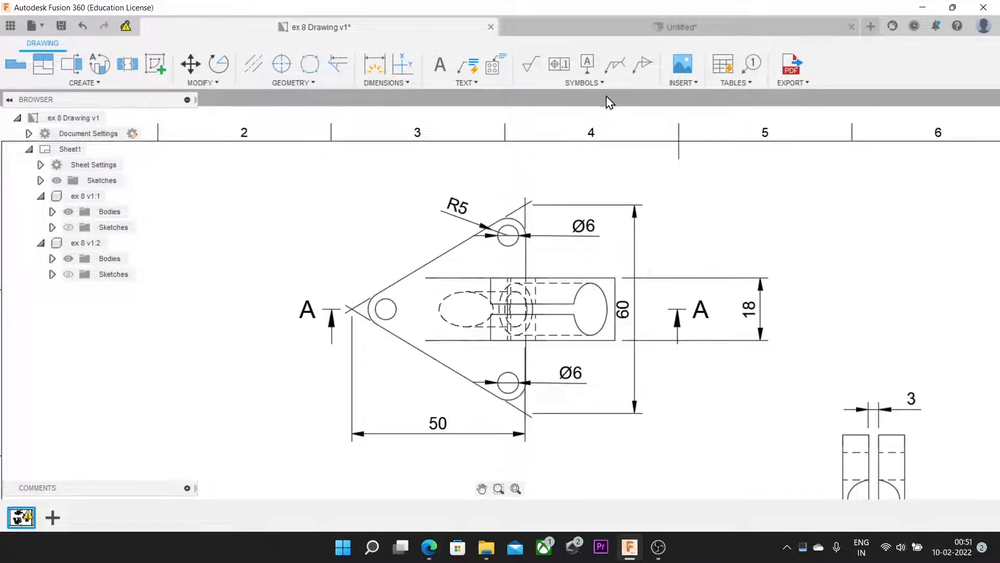
pyautogui.click(585, 27)
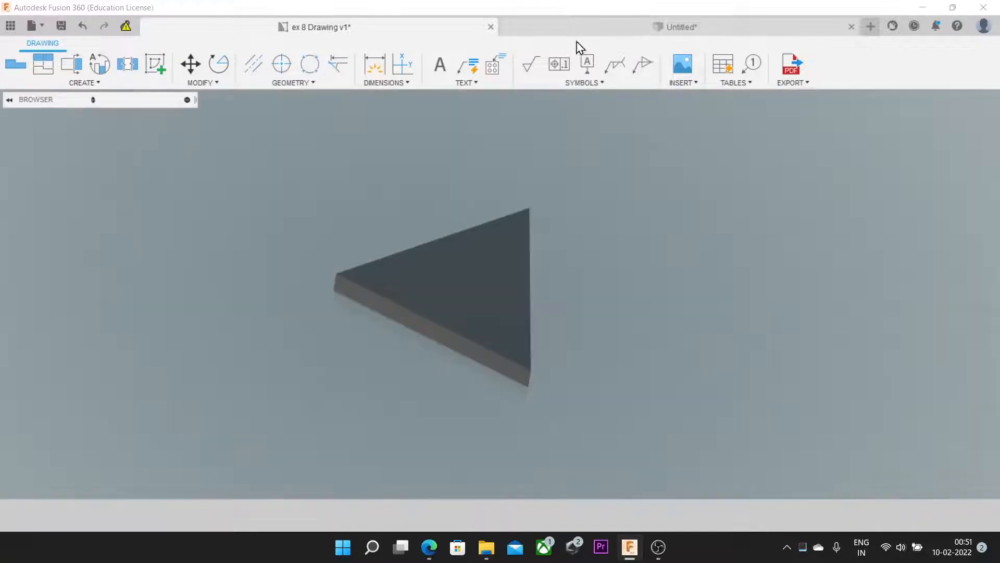
# Fillet the three vertical corner edges of the triangular plate with a constant 5 mm radius
pyautogui.click(331, 65)
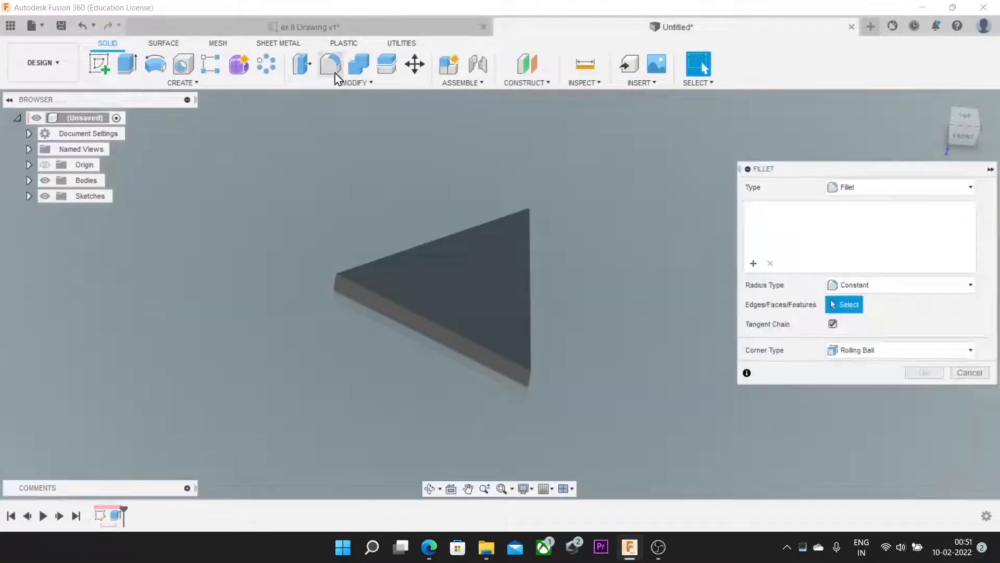
pyautogui.click(332, 283)
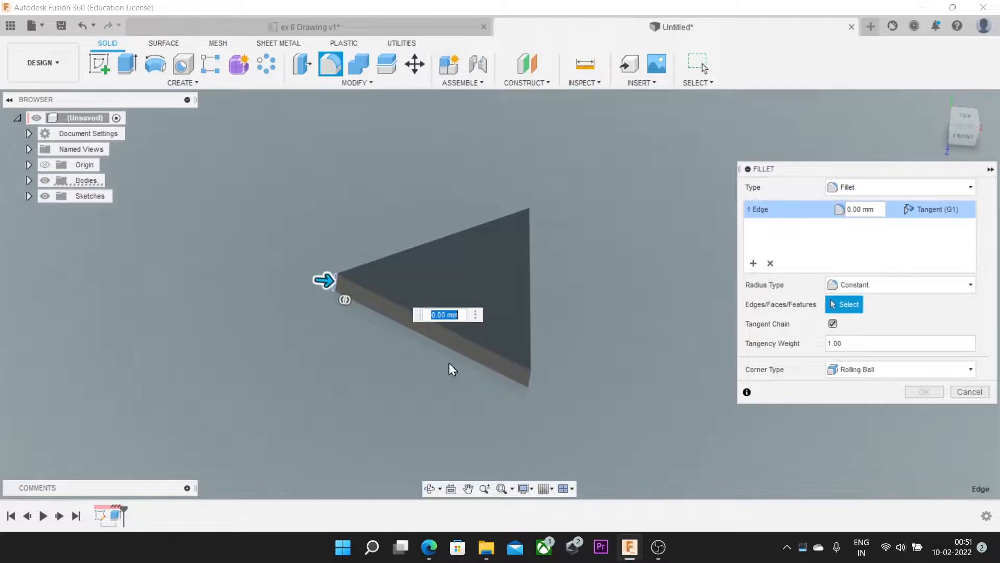
pyautogui.click(529, 377)
pyautogui.keyDown('shift'); pyautogui.moveTo(592, 264); pyautogui.dragTo(564, 266, button='middle'); pyautogui.keyUp('shift')
pyautogui.click(559, 265)
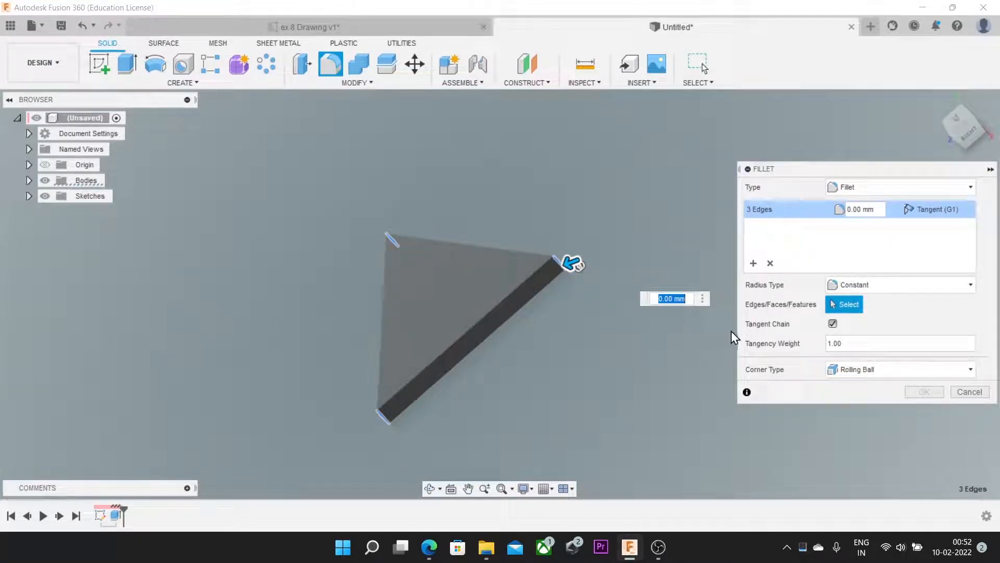
pyautogui.write('10')
pyautogui.press('Return')
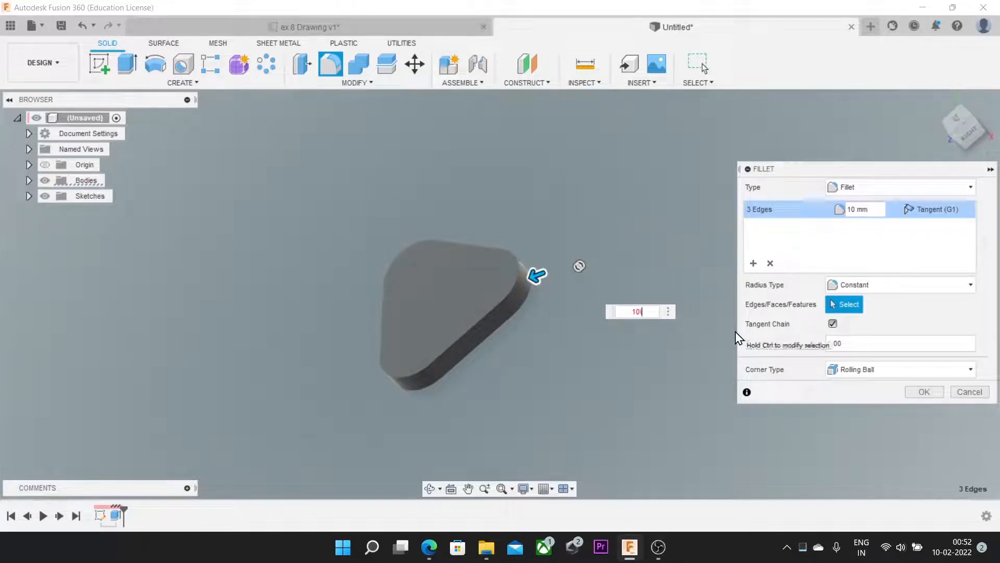
pyautogui.press('BackSpace')
pyautogui.press('BackSpace')
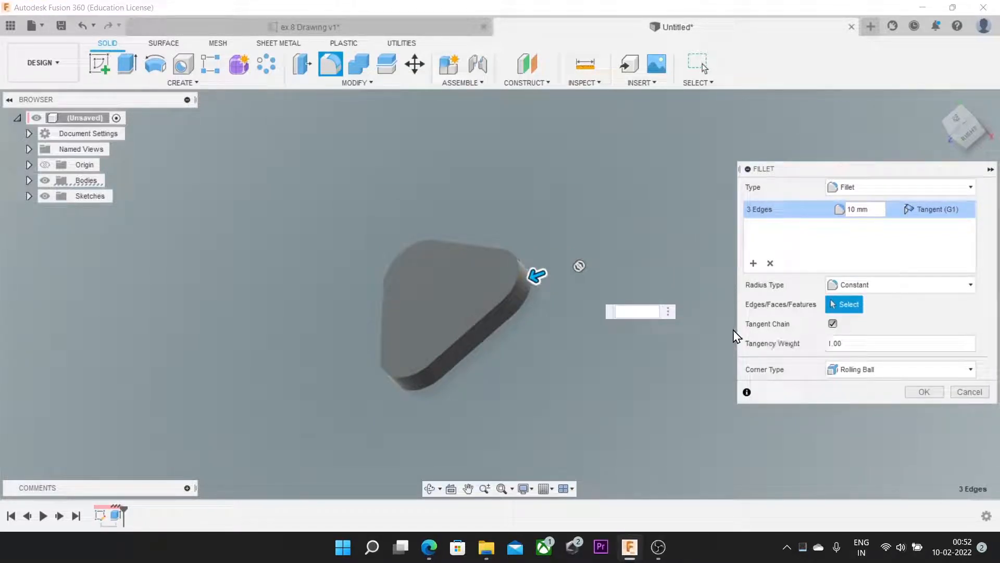
pyautogui.write('5')
pyautogui.press('Return')
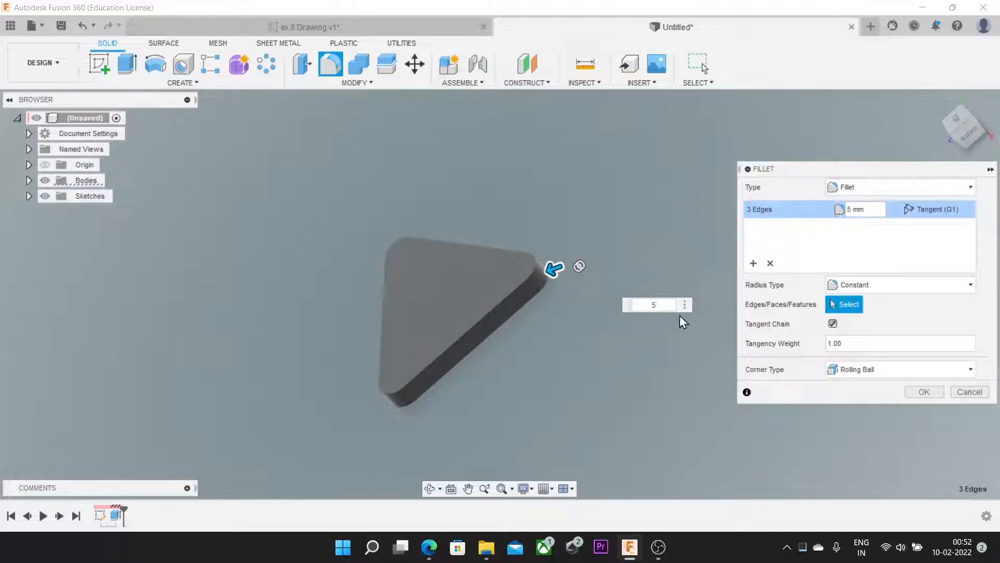
pyautogui.click(924, 392)
# On the plate's top face, sketch a construction-line triangle joining the centres of the three rounded corners, and finish the sketch
pyautogui.keyDown('shift'); pyautogui.moveTo(649, 328); pyautogui.dragTo(554, 308, button='middle'); pyautogui.keyUp('shift')
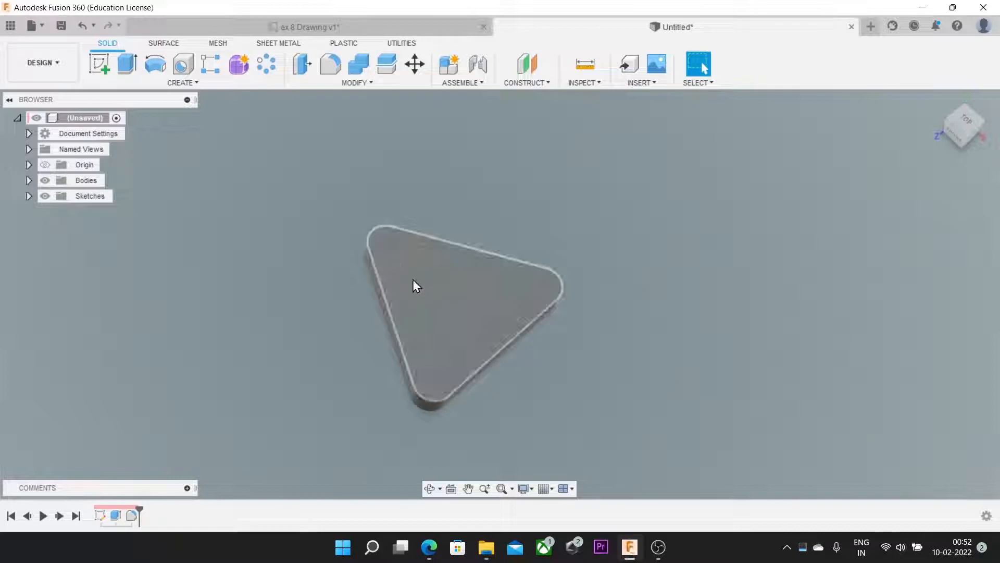
pyautogui.click(413, 265)
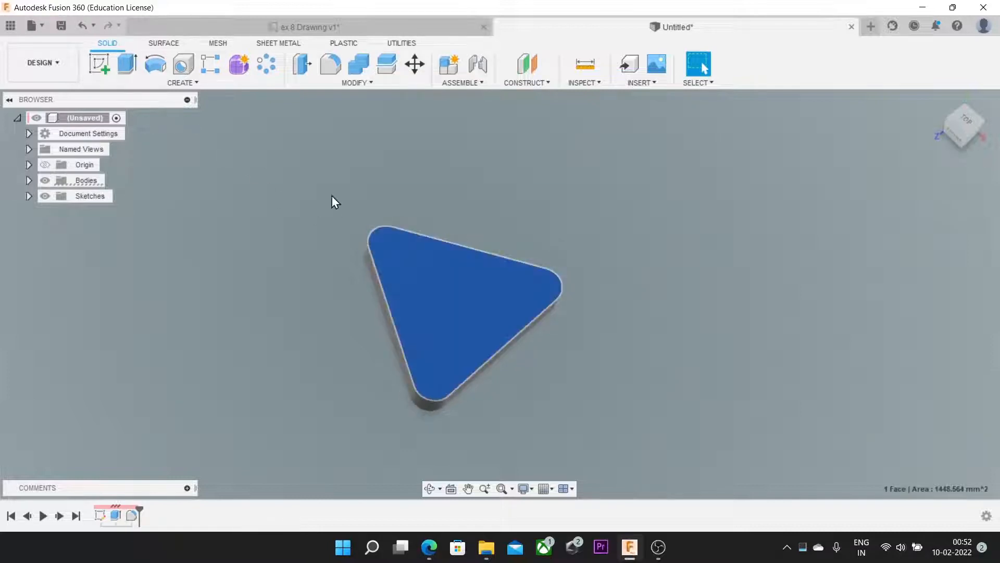
pyautogui.click(109, 66)
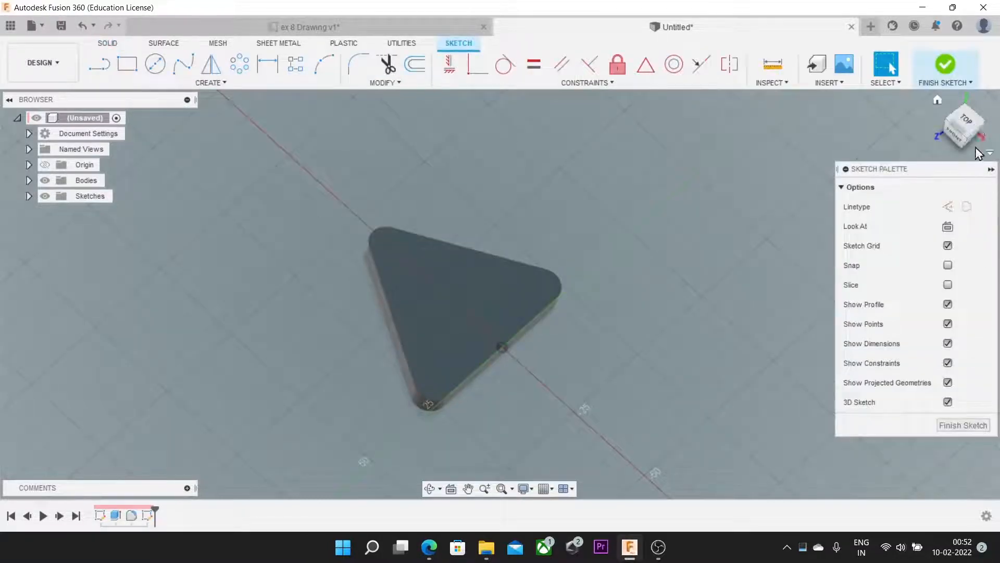
pyautogui.click(970, 120)
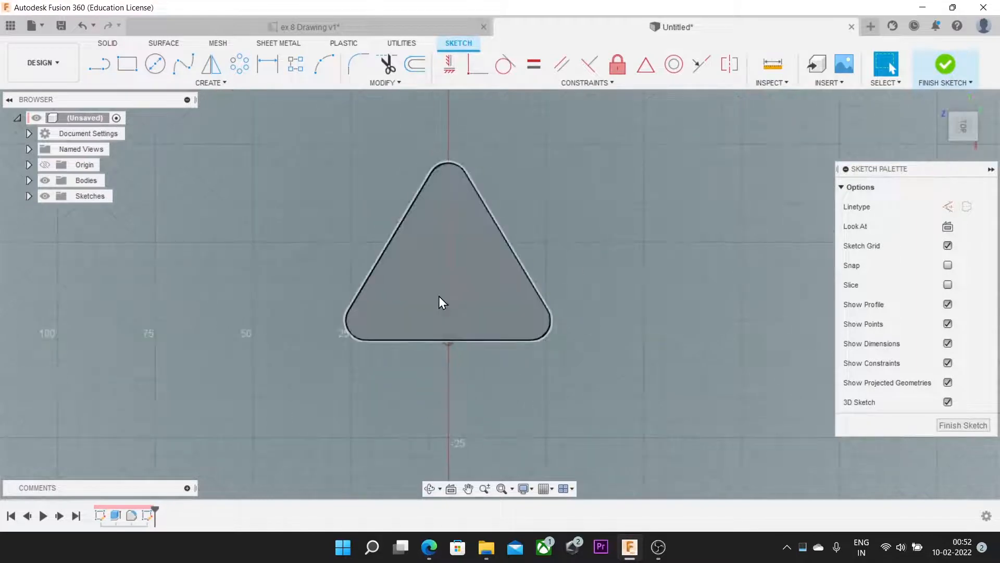
pyautogui.click(107, 73)
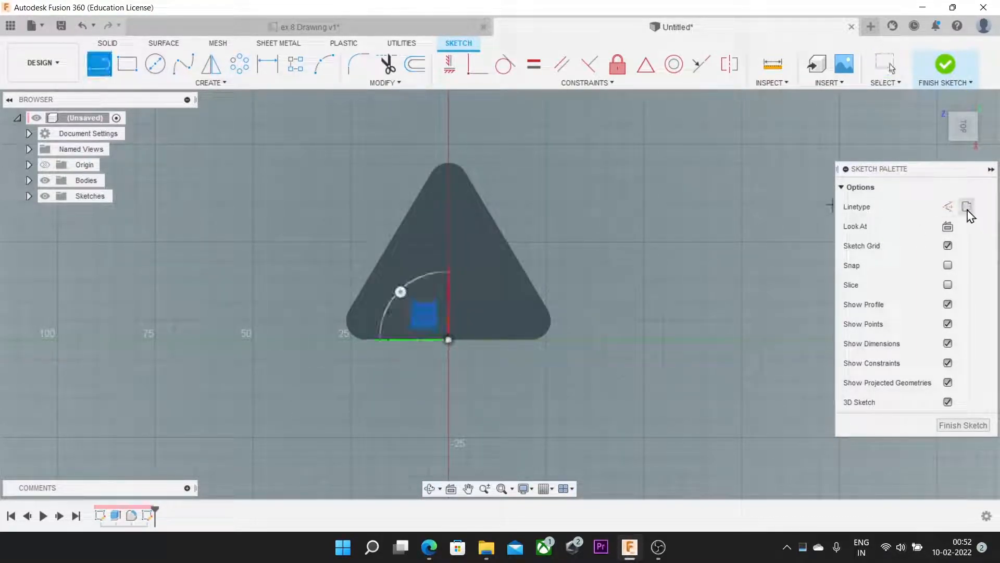
pyautogui.click(446, 183)
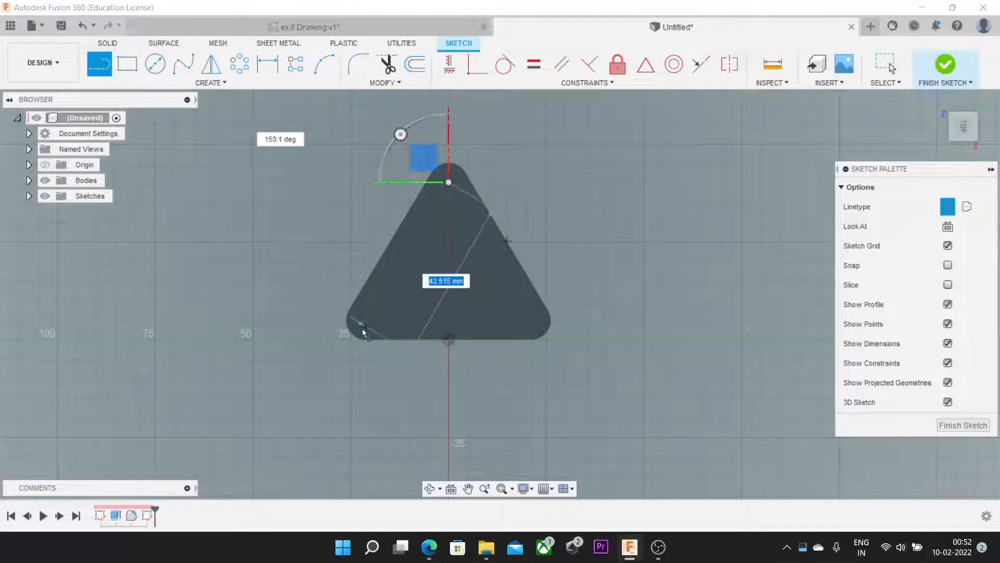
pyautogui.click(367, 320)
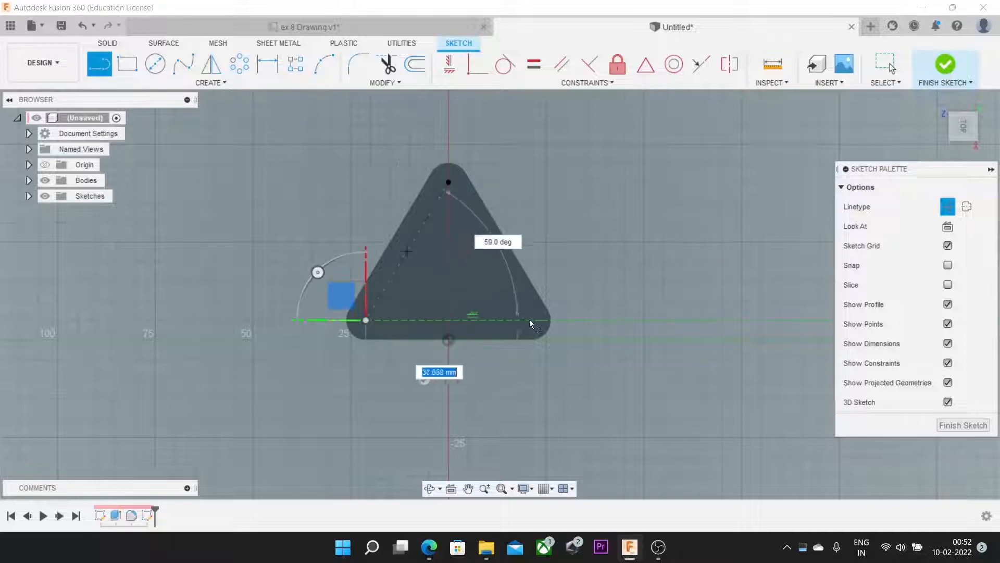
pyautogui.click(530, 319)
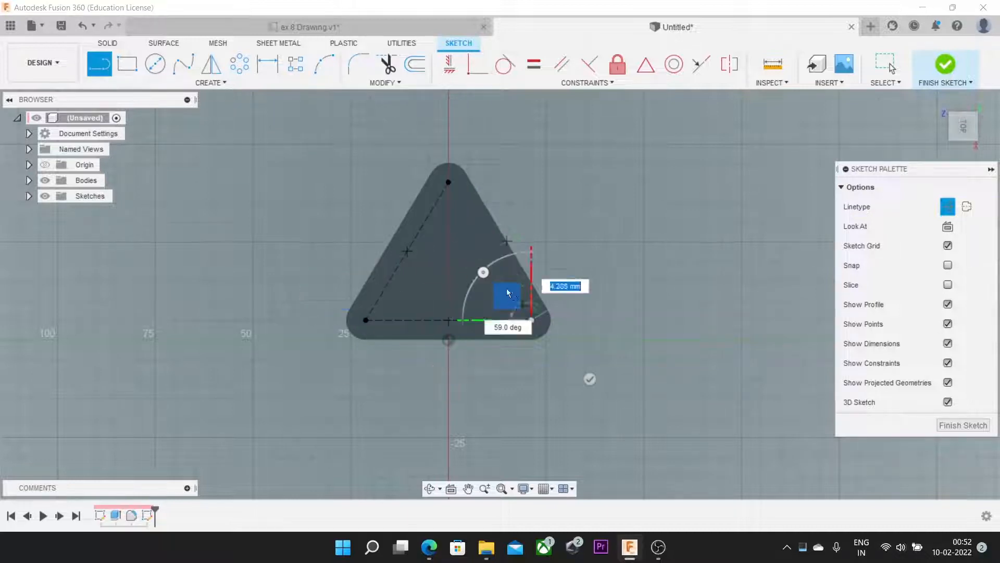
pyautogui.click(455, 180)
pyautogui.press('Escape')
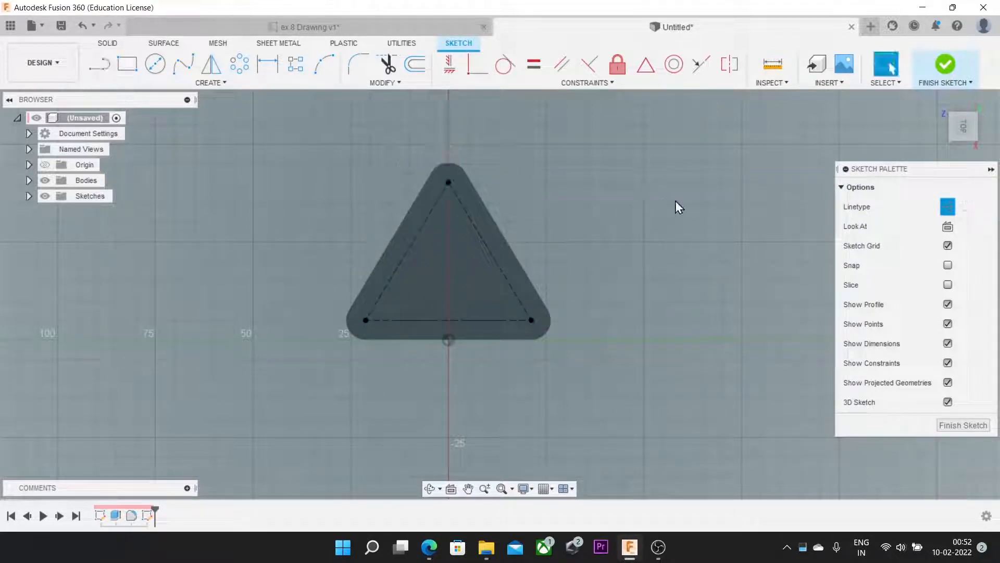
pyautogui.click(941, 66)
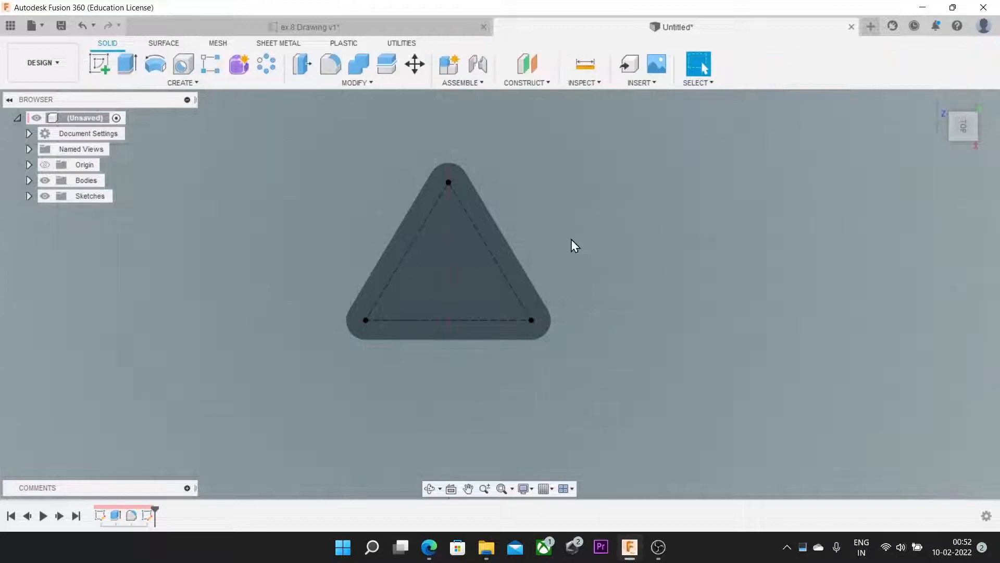
# Check the drawing's top view for the diameter of the base plate's corner holes, and return to the design
pyautogui.keyDown('shift'); pyautogui.moveTo(447, 321); pyautogui.dragTo(440, 226, button='middle'); pyautogui.keyUp('shift')
pyautogui.scroll(3, 439, 226)
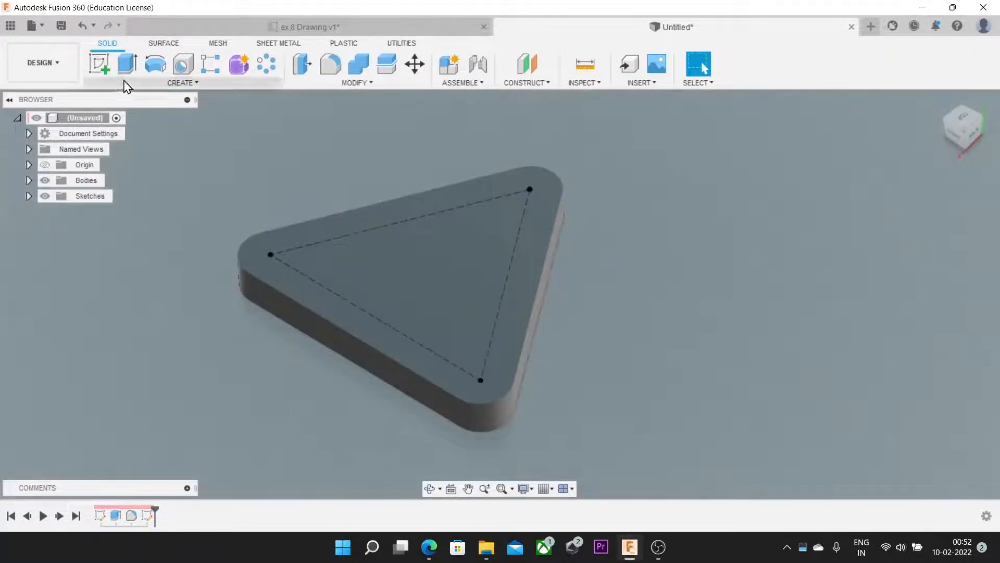
pyautogui.click(124, 82)
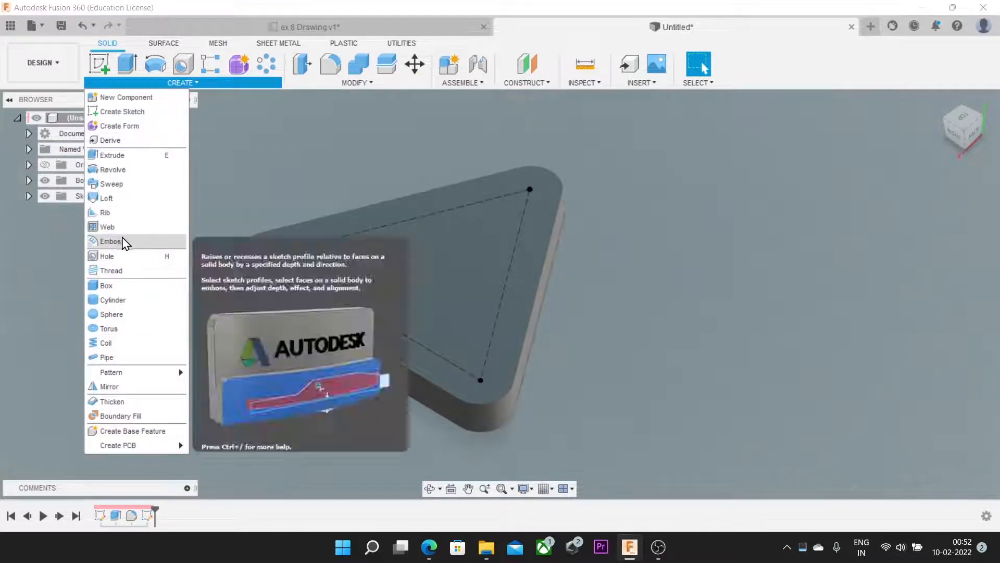
pyautogui.click(117, 256)
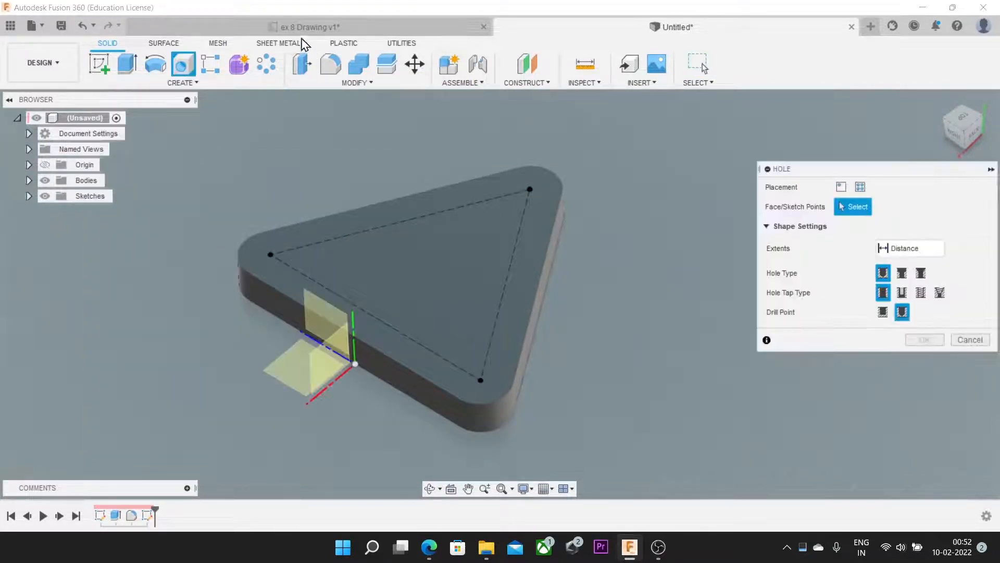
pyautogui.click(308, 28)
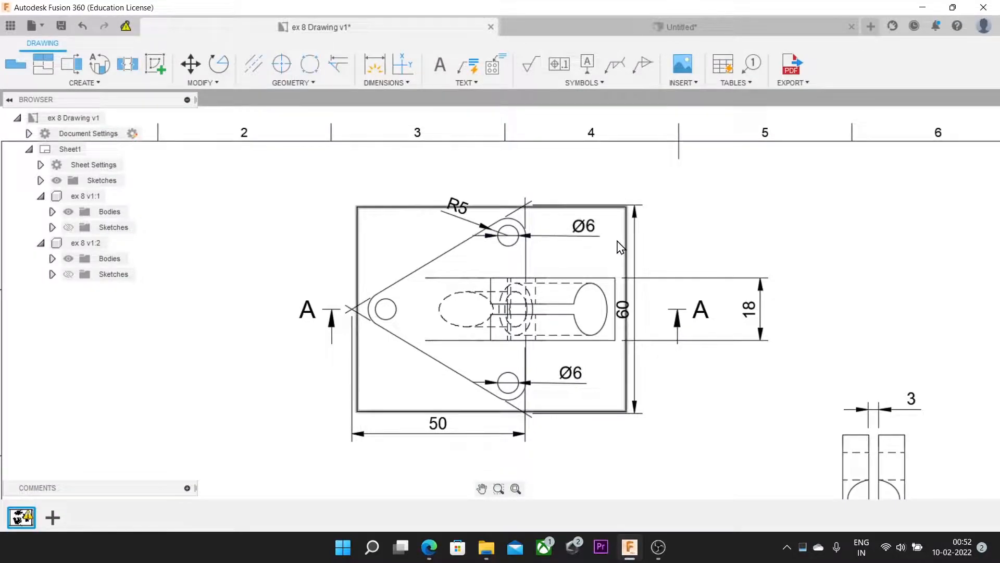
pyautogui.click(646, 29)
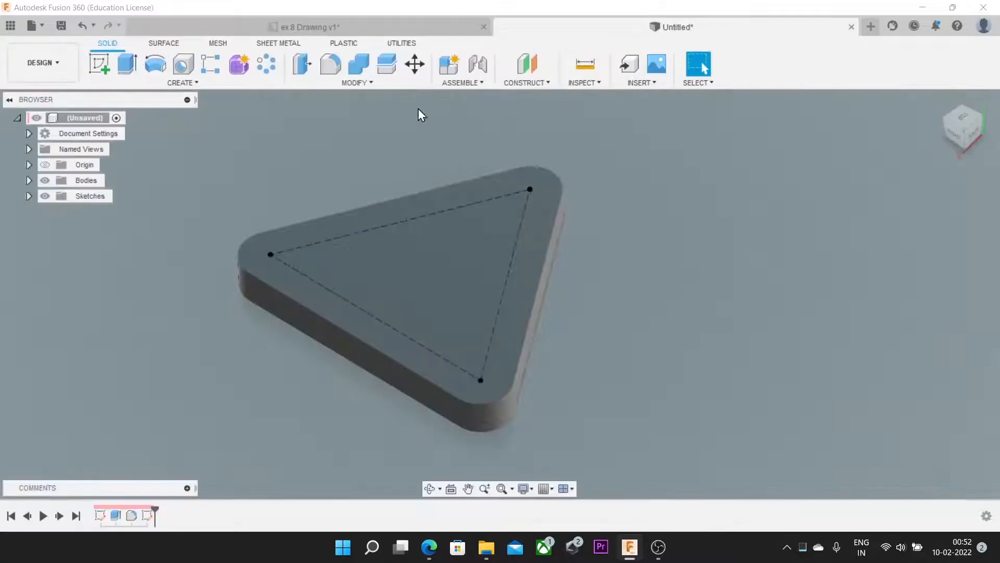
# Cut simple 6 mm diameter holes, 15 mm deep with a flat drill point, at the three corners of the construction triangle
pyautogui.click(232, 85)
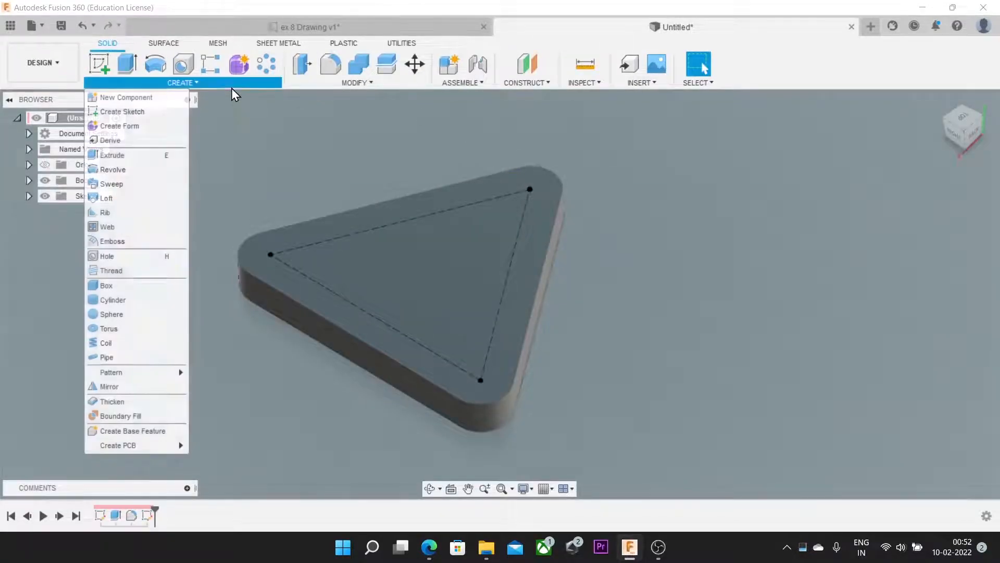
pyautogui.click(112, 256)
pyautogui.click(530, 189)
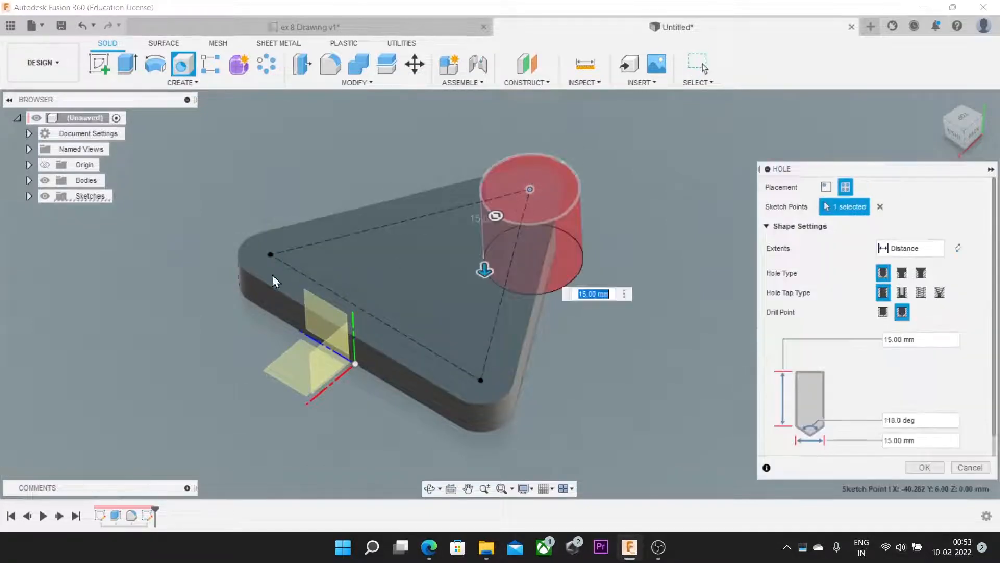
pyautogui.click(271, 254)
pyautogui.click(479, 377)
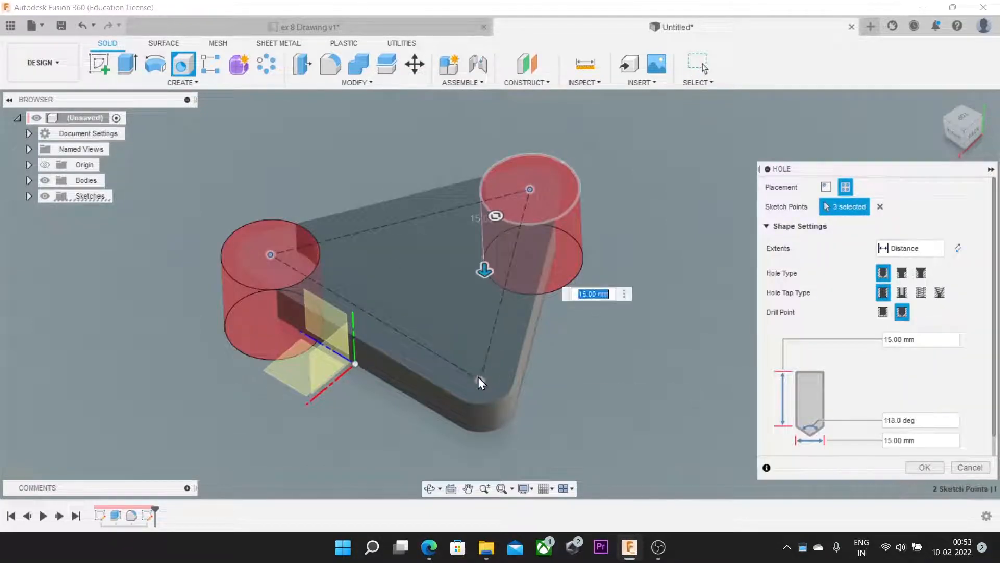
pyautogui.click(925, 339)
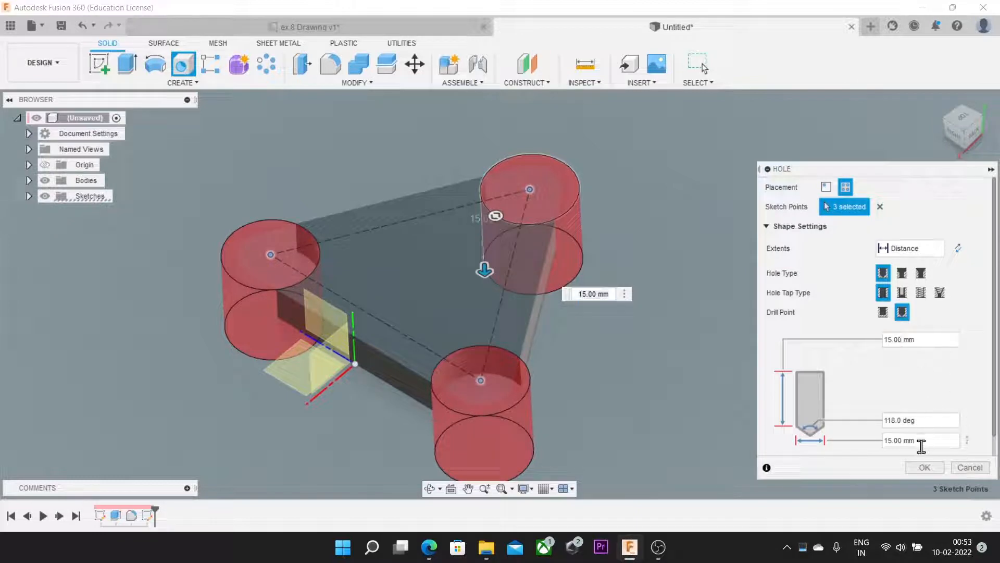
pyautogui.moveTo(913, 440); pyautogui.dragTo(877, 441)
pyautogui.write('6')
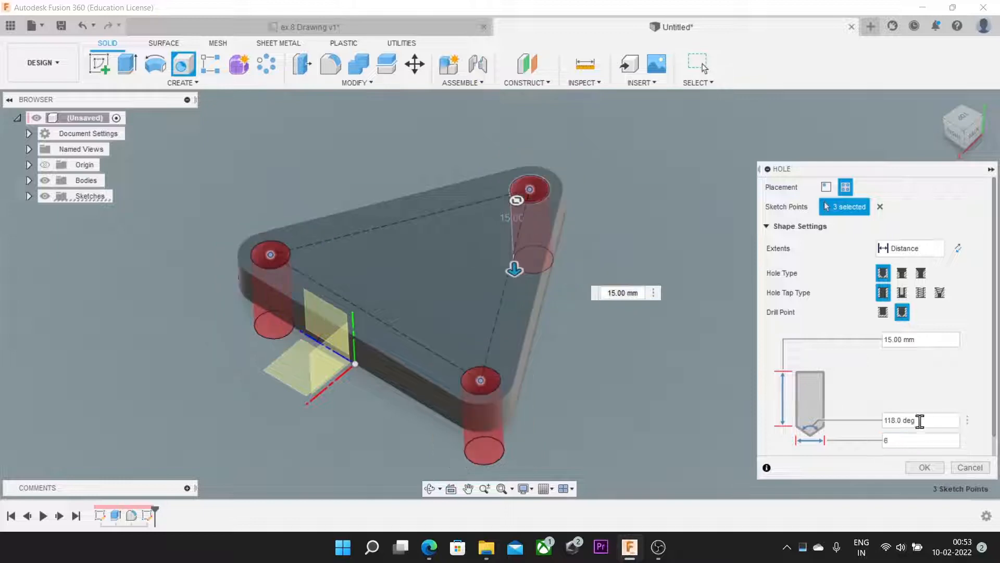
pyautogui.write('6')
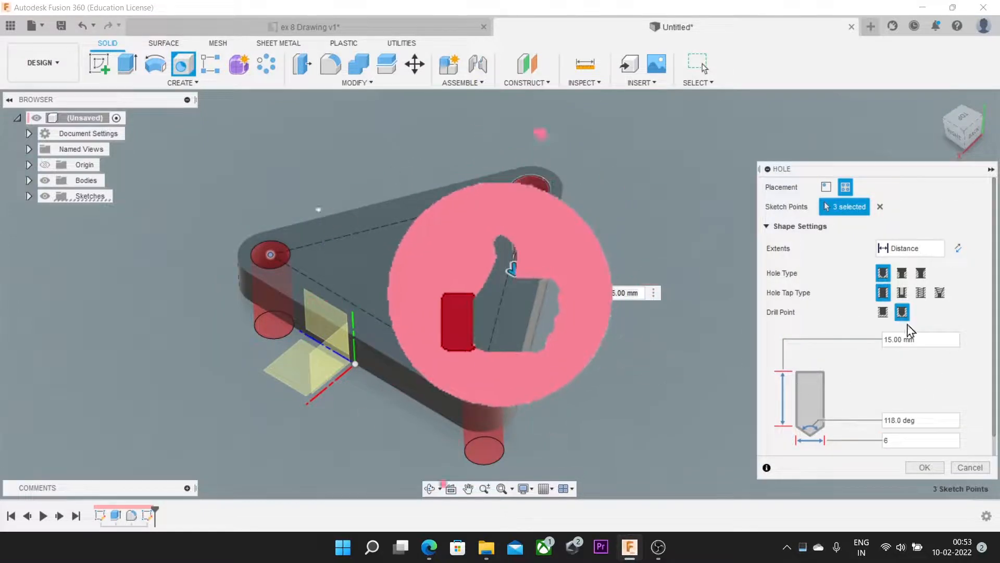
pyautogui.click(882, 312)
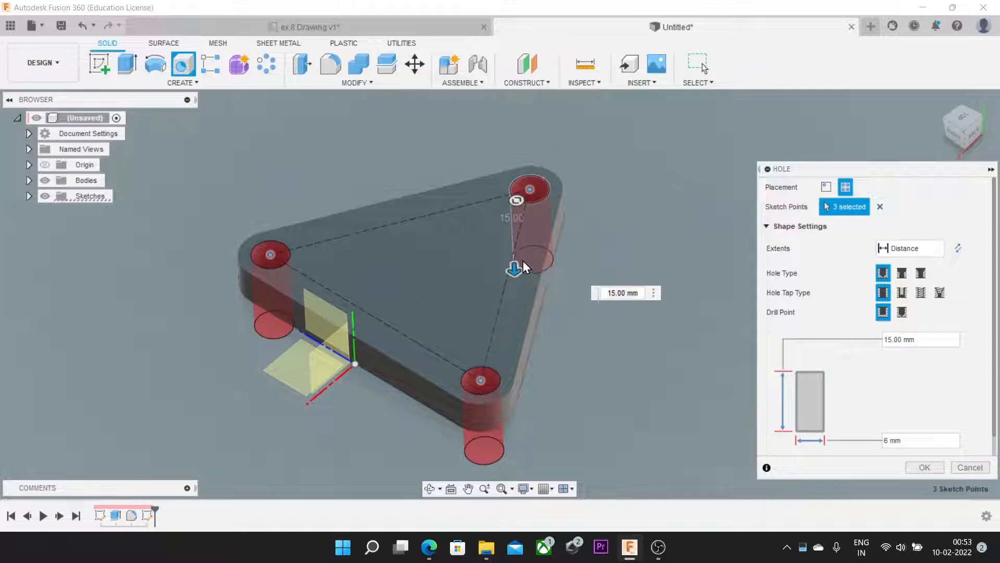
pyautogui.keyDown('shift'); pyautogui.moveTo(499, 254); pyautogui.dragTo(520, 340, button='middle'); pyautogui.keyUp('shift')
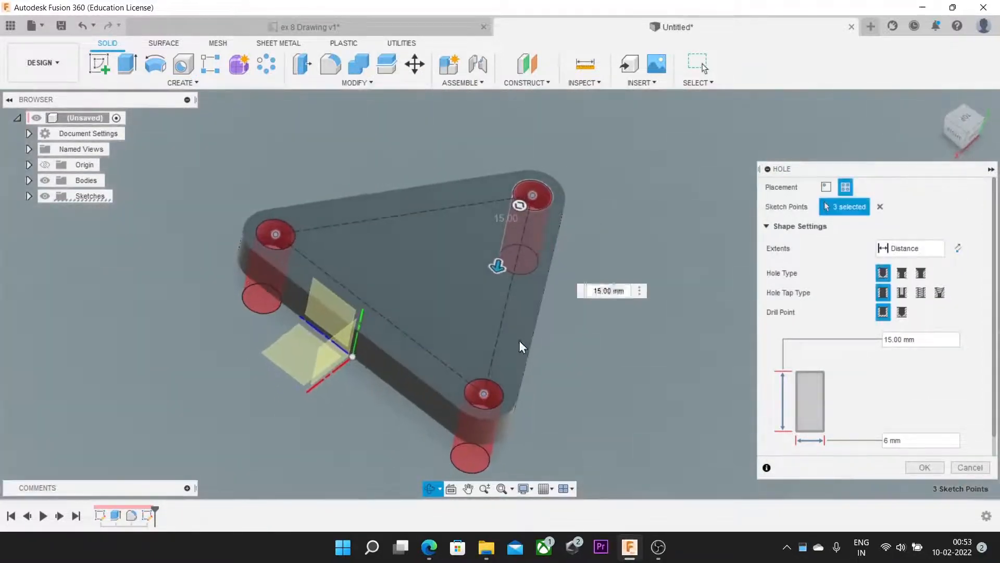
pyautogui.click(911, 468)
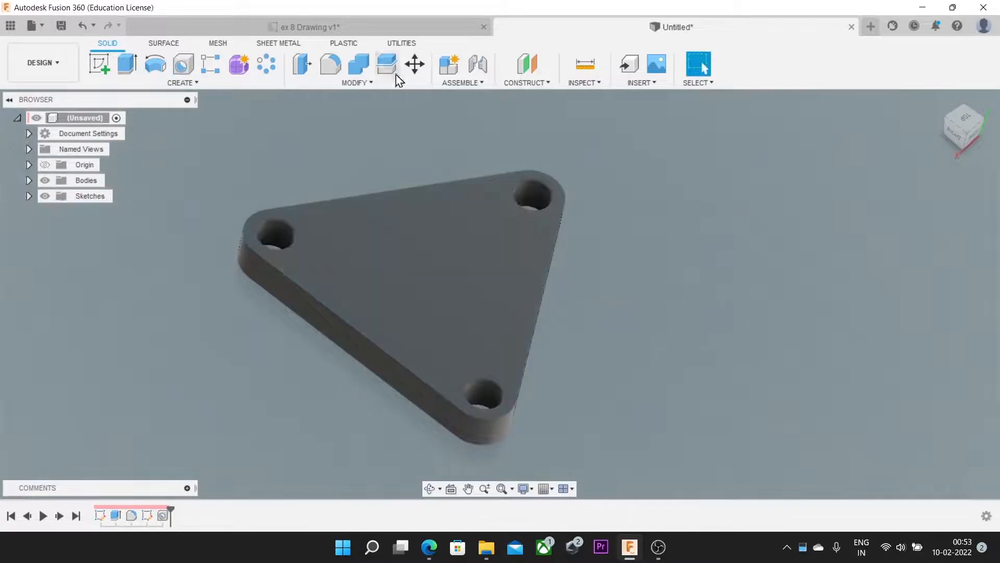
# Examine the drawing's pictorial views and section A-A for the shape, angle and dimensions of the bracket's inclined arm
pyautogui.click(404, 28)
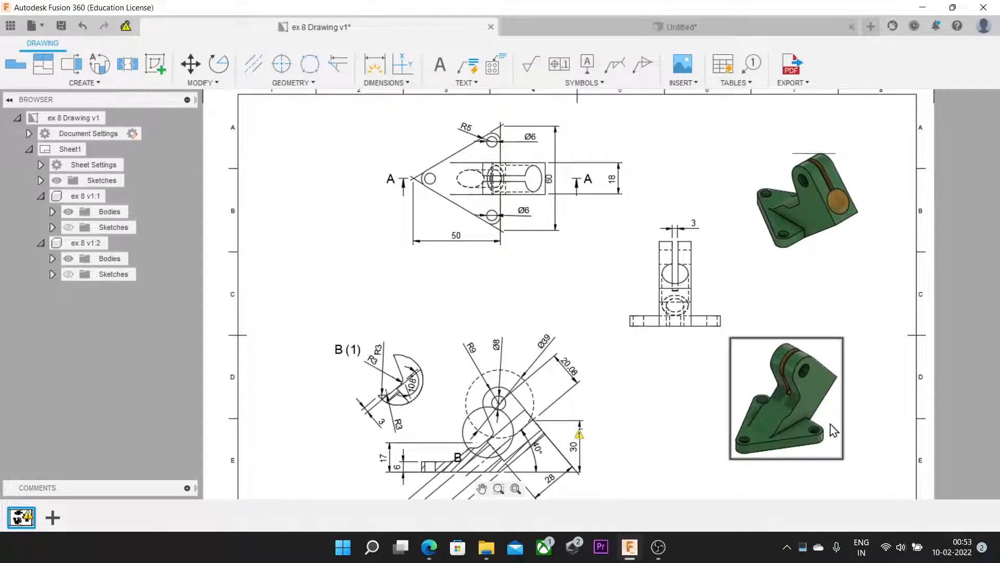
pyautogui.scroll(-1, 477, 438)
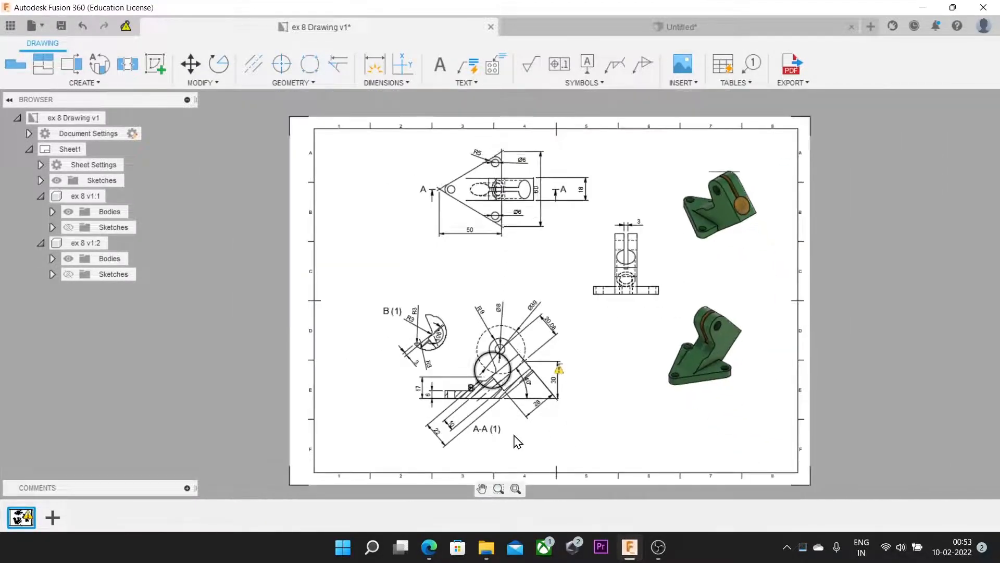
pyautogui.scroll(4, 477, 438)
pyautogui.scroll(2, 477, 437)
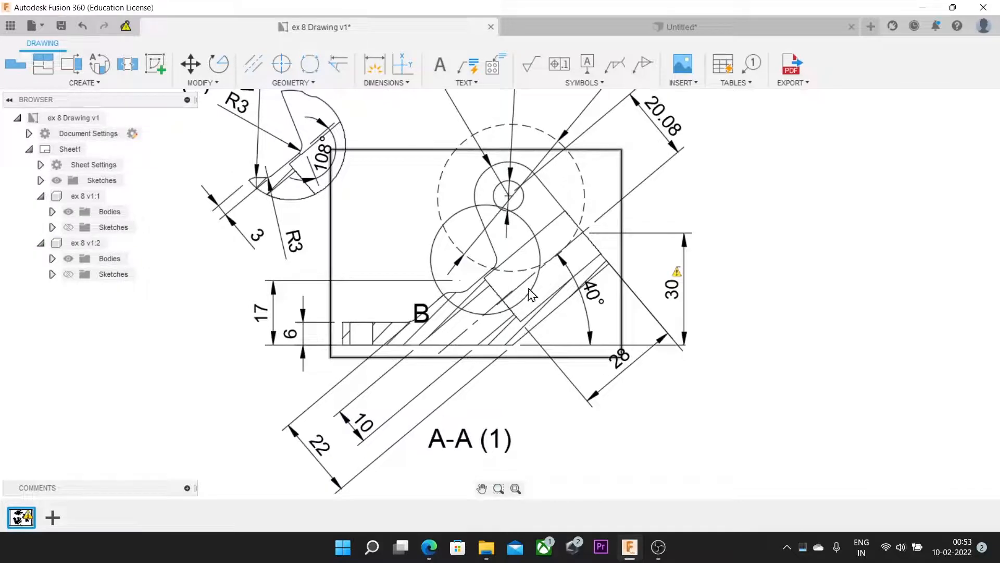
pyautogui.scroll(-5, 532, 294)
pyautogui.scroll(4, 546, 363)
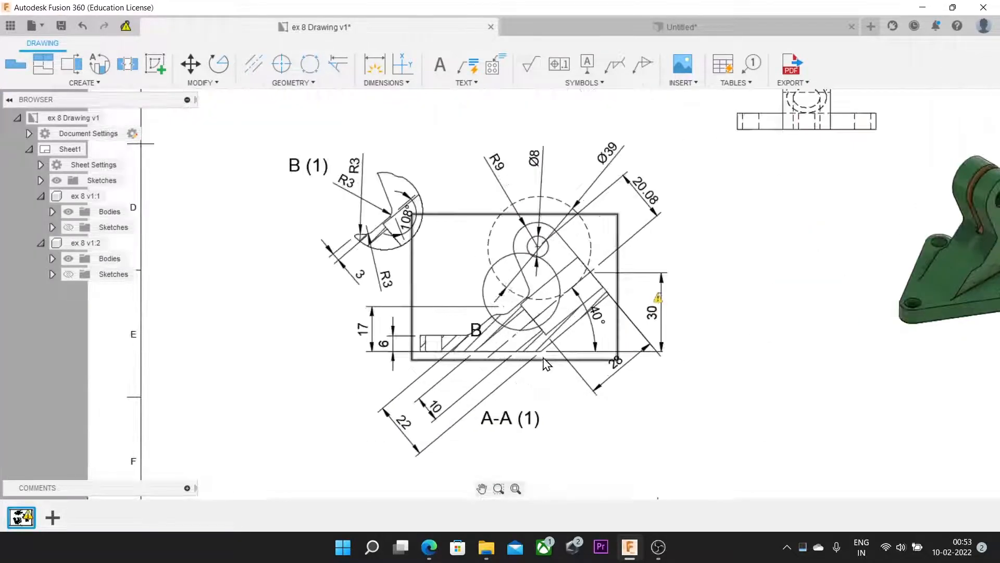
pyautogui.scroll(2, 508, 284)
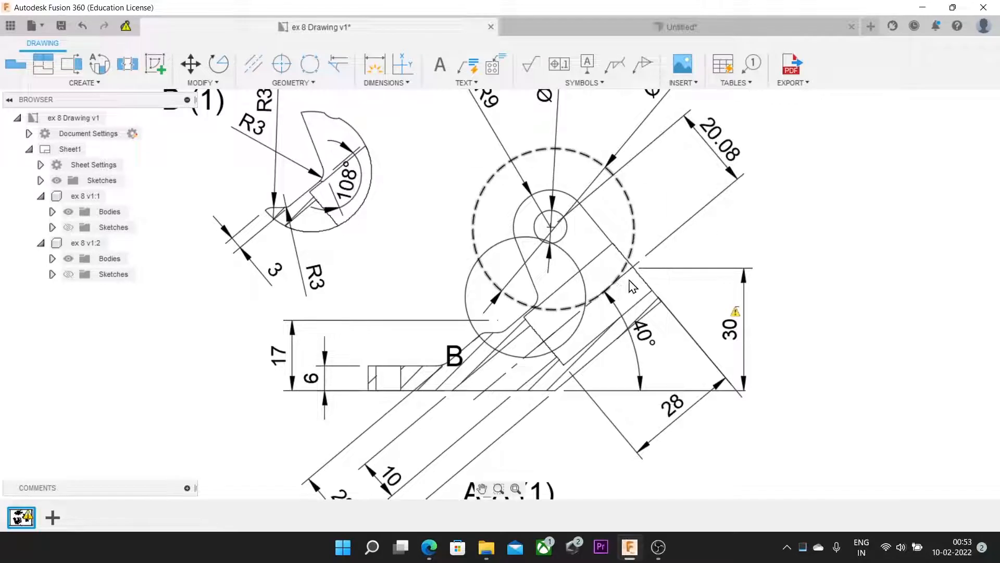
# Return to the design, orient it to the front view, and start a sketch on the origin's XY plane
pyautogui.click(649, 32)
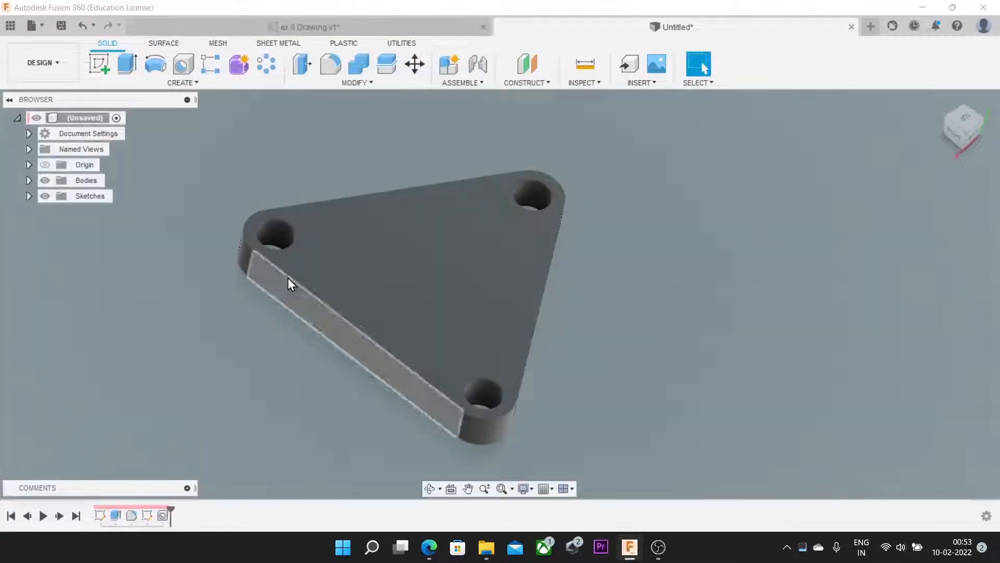
pyautogui.click(957, 136)
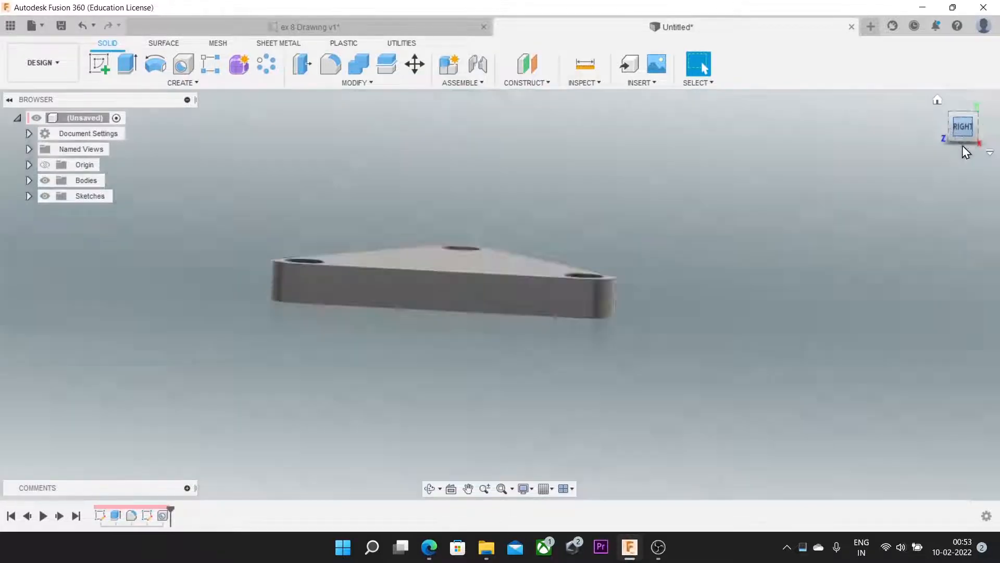
pyautogui.click(945, 125)
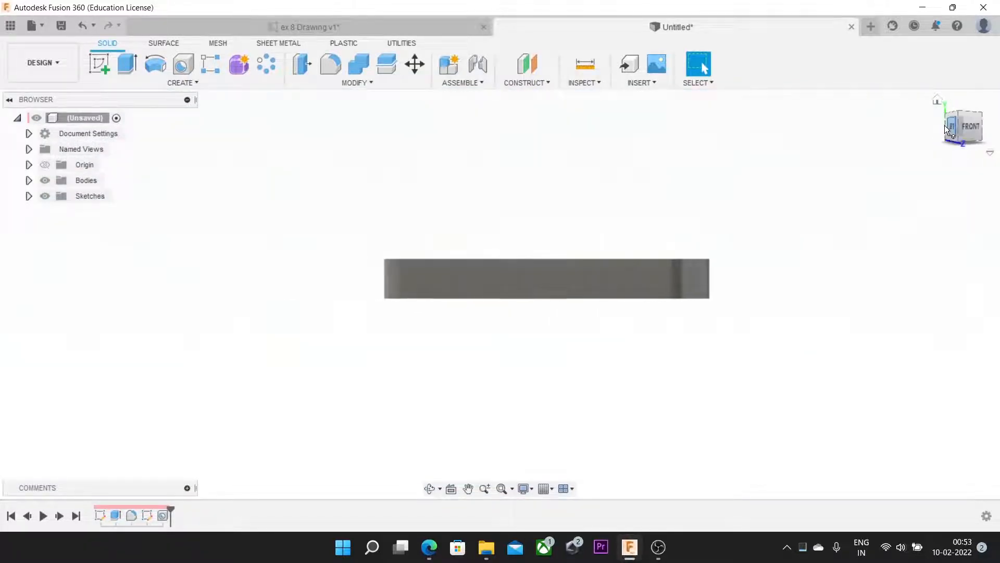
pyautogui.click(985, 127)
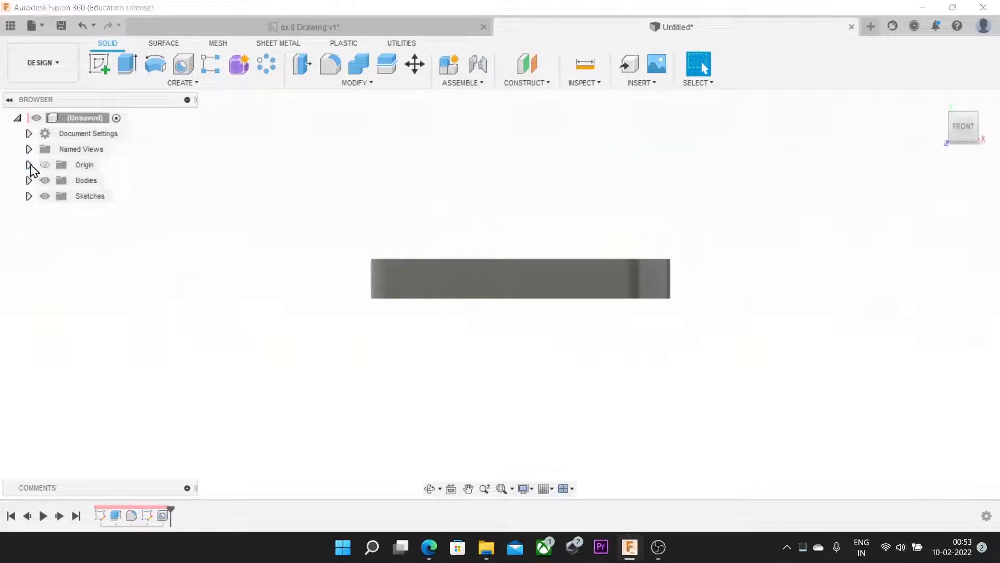
pyautogui.click(29, 165)
pyautogui.click(89, 243)
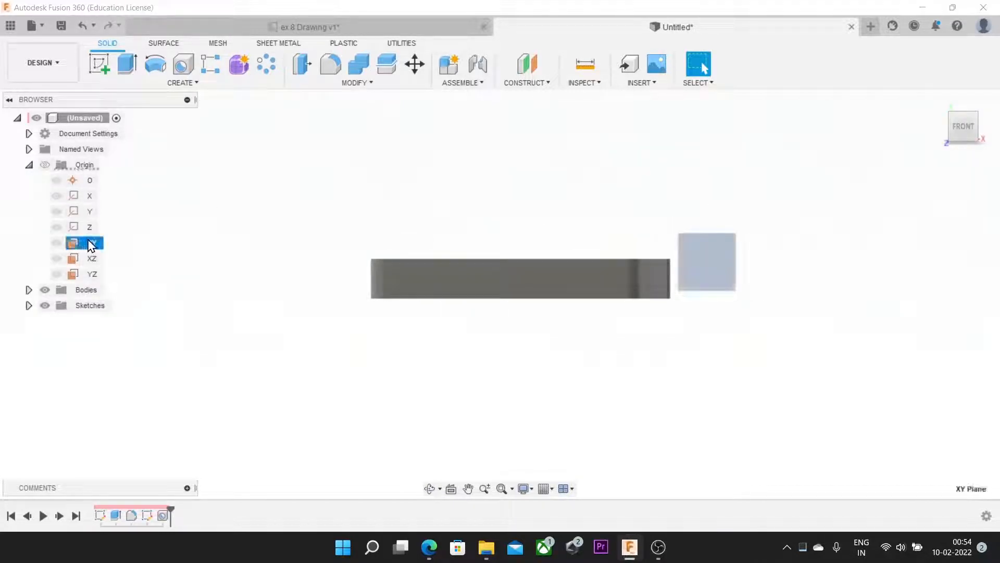
pyautogui.click(93, 64)
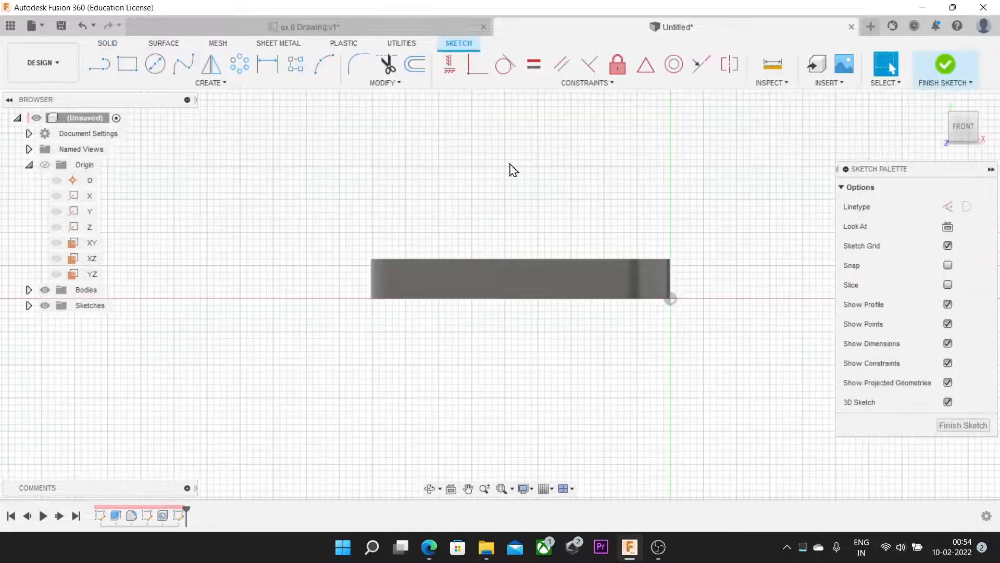
# Draw a construction line about 50 mm long, rising at about 42 degrees from the middle of the plate's bottom edge past its right end
pyautogui.moveTo(601, 219)
pyautogui.mouseDown(button='middle')
pyautogui.moveTo(471, 255)
pyautogui.moveTo(489, 249)
pyautogui.mouseUp(button='middle')
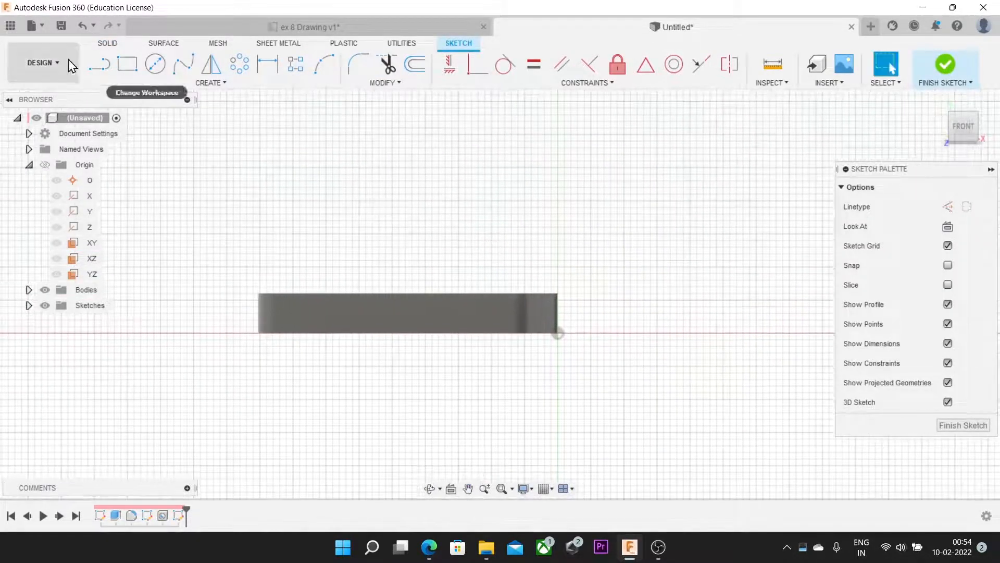
pyautogui.click(99, 64)
pyautogui.click(558, 332)
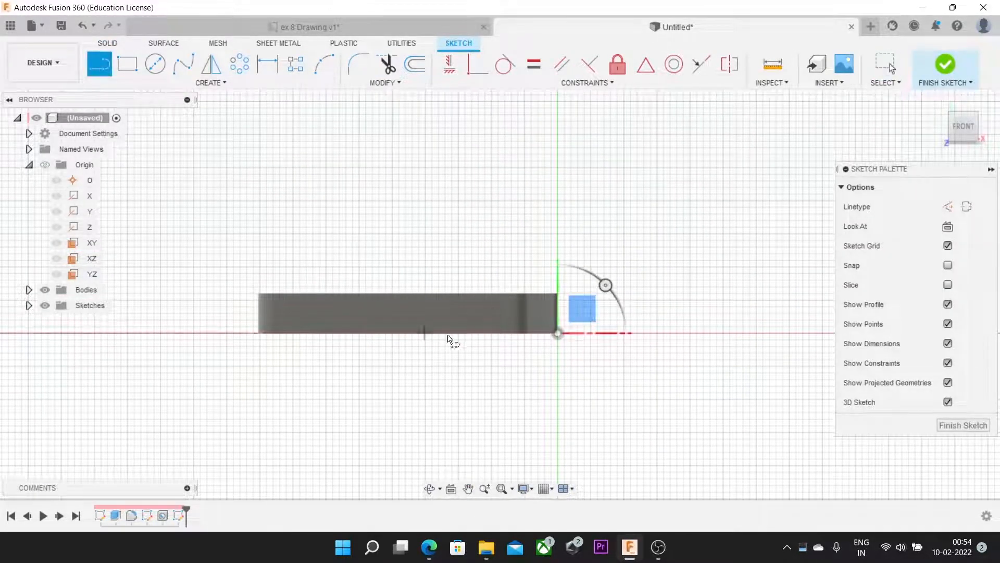
pyautogui.click(409, 334)
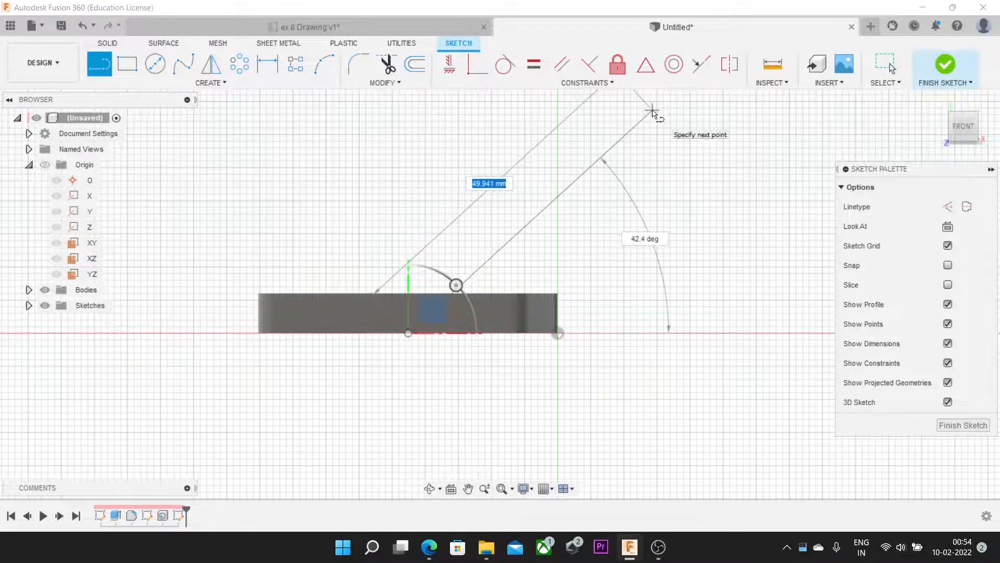
pyautogui.click(653, 111)
pyautogui.press('Escape')
pyautogui.click(607, 159)
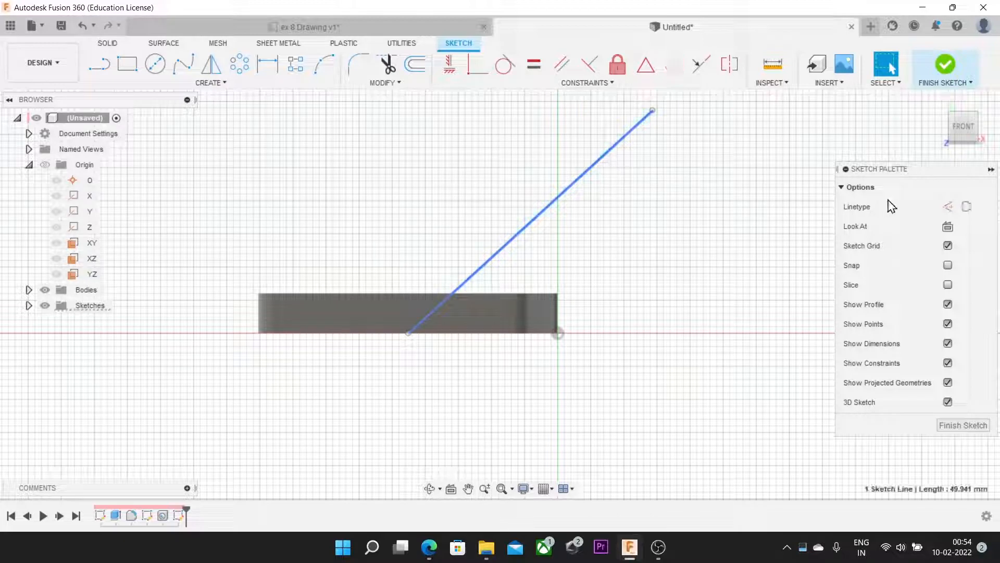
pyautogui.click(947, 207)
pyautogui.click(369, 211)
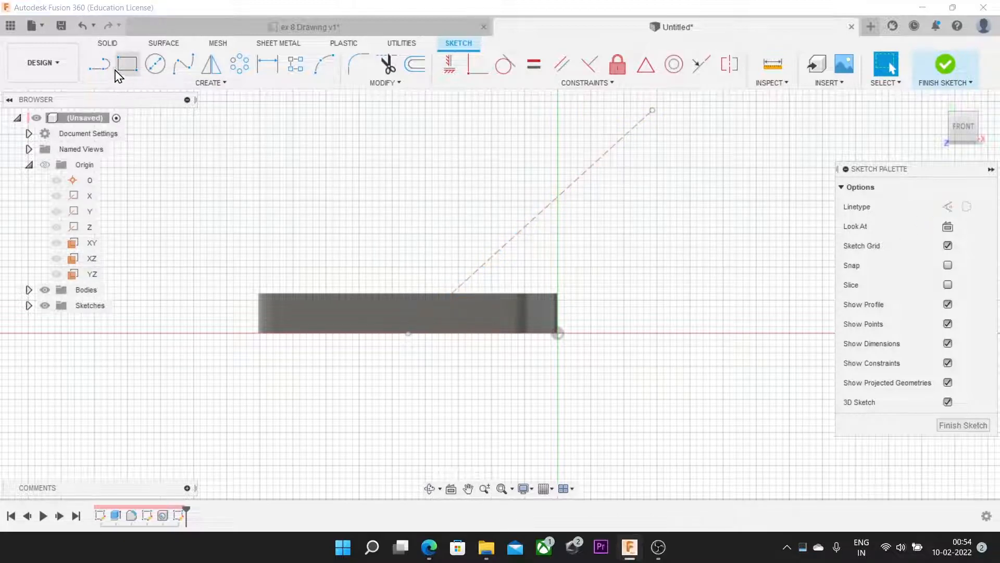
# Draw a horizontal construction line from the inclined line's lower end along the plate's bottom, extending beyond the origin
pyautogui.click(99, 63)
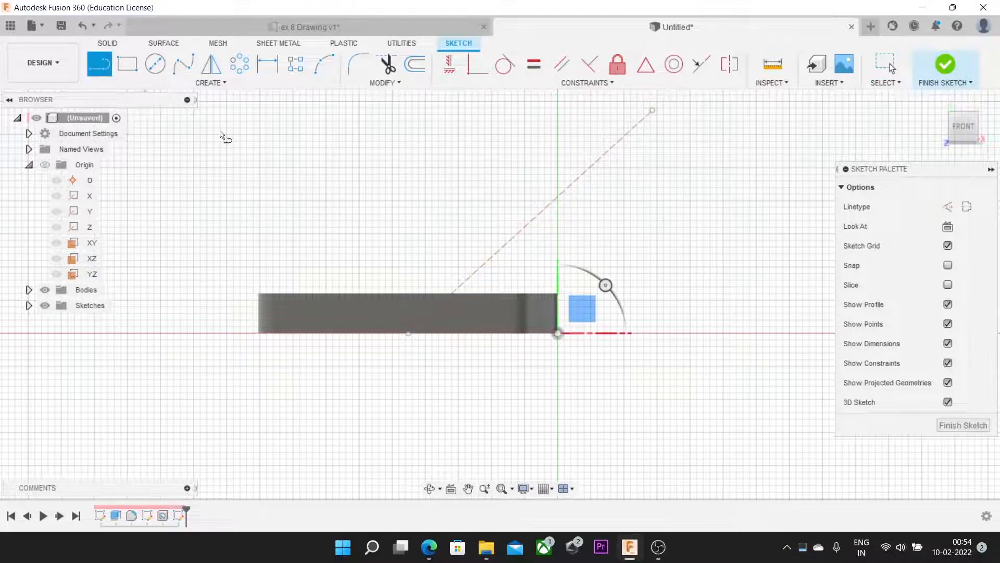
pyautogui.click(410, 334)
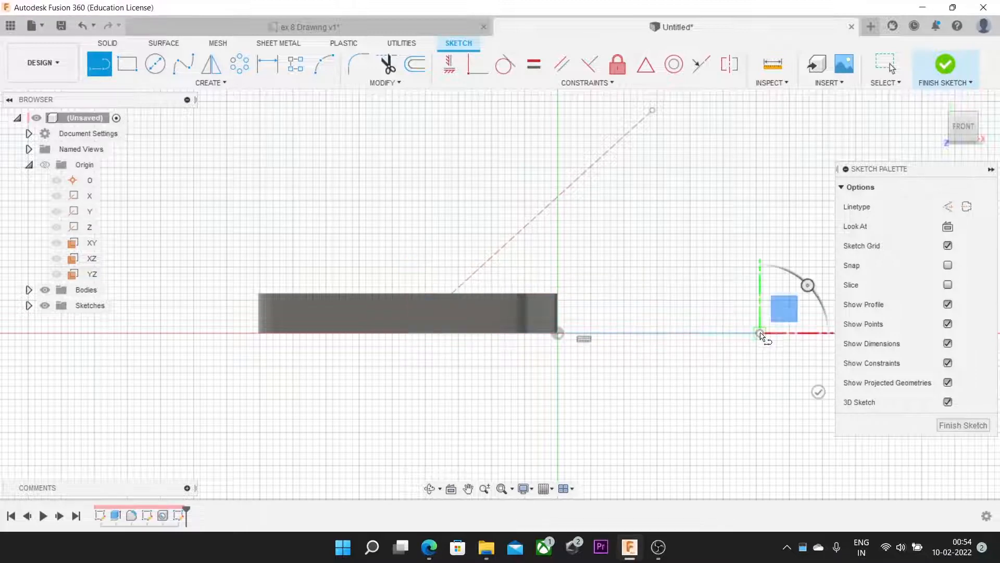
pyautogui.click(761, 334)
pyautogui.press('Escape')
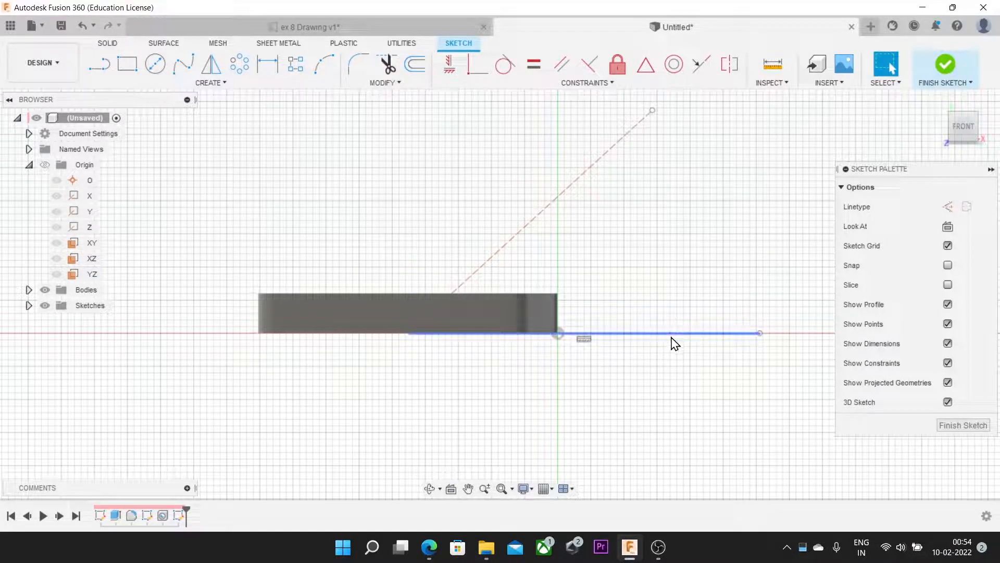
pyautogui.click(949, 207)
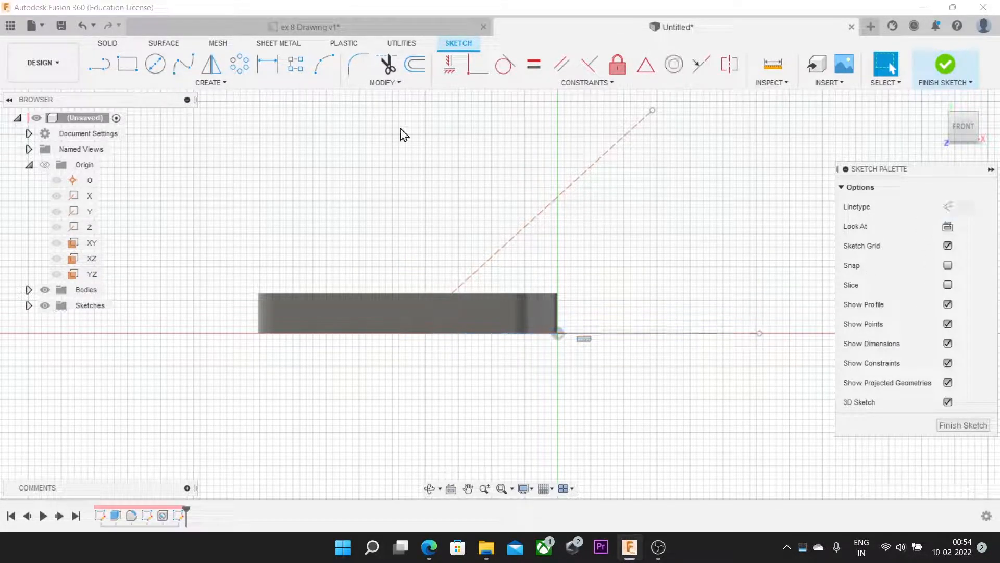
# Consult section A-A in the drawing, and dimension the angle between the inclined and horizontal construction lines as 40 degrees
pyautogui.click(379, 26)
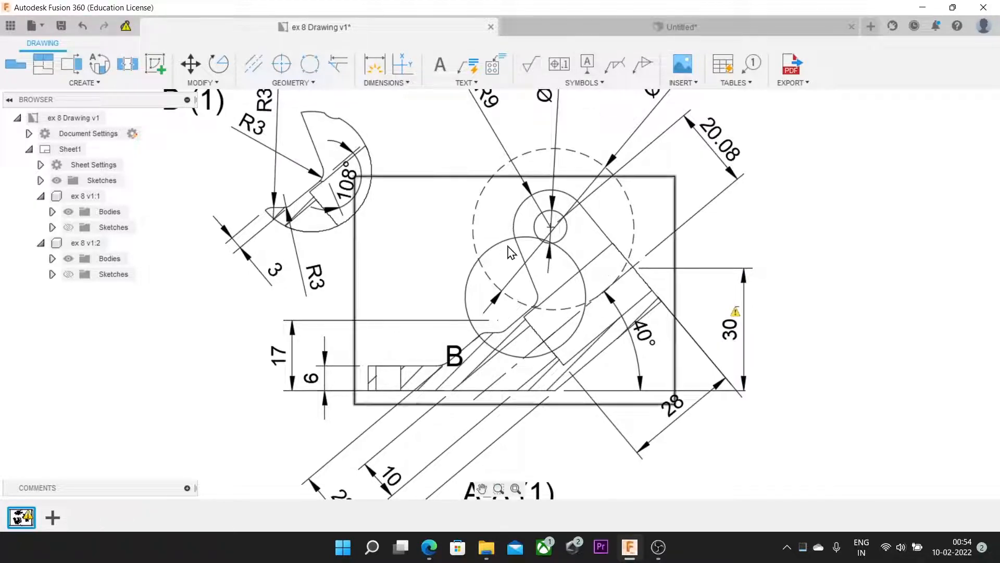
pyautogui.scroll(-2, 512, 252)
pyautogui.scroll(1, 375, 444)
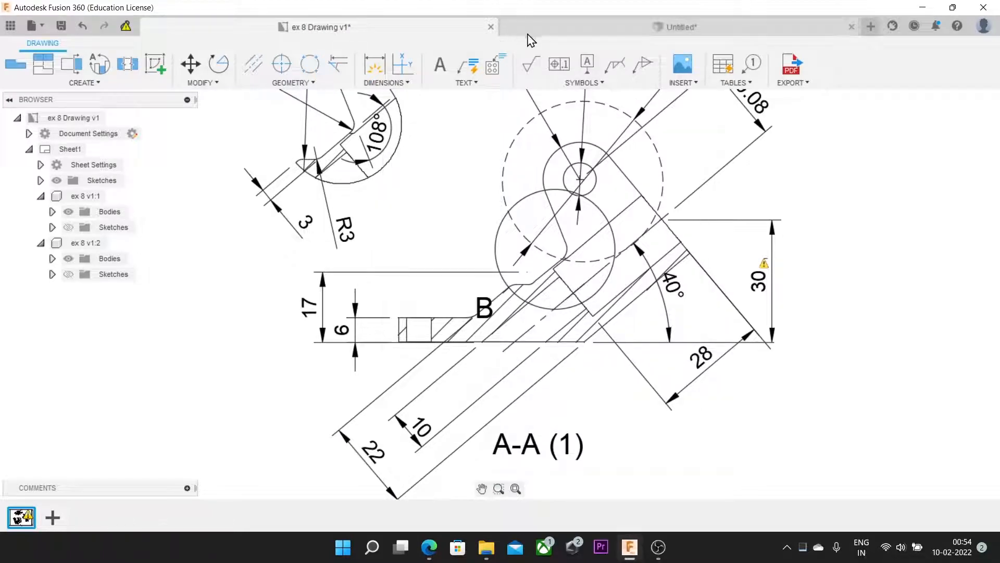
pyautogui.click(621, 33)
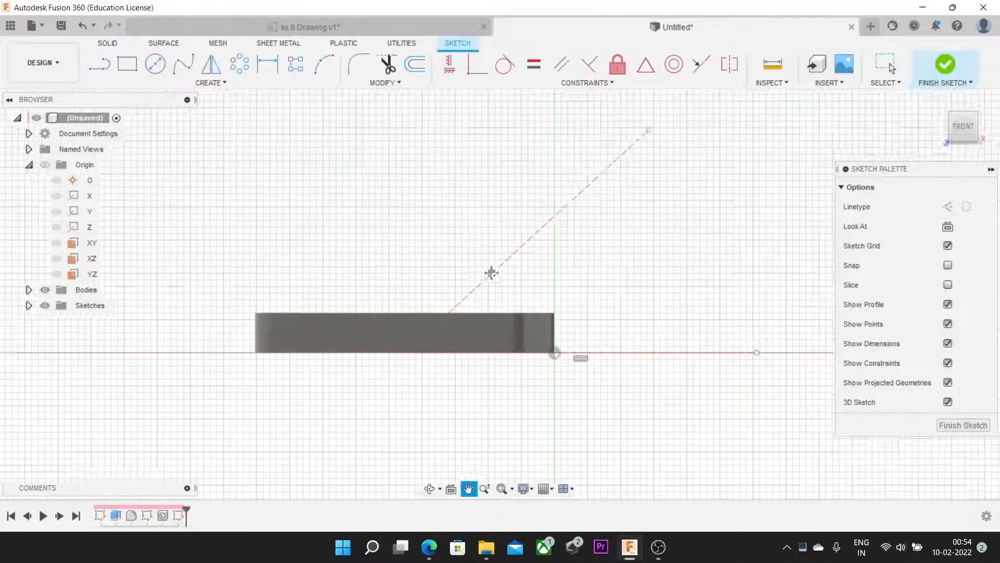
pyautogui.click(386, 83)
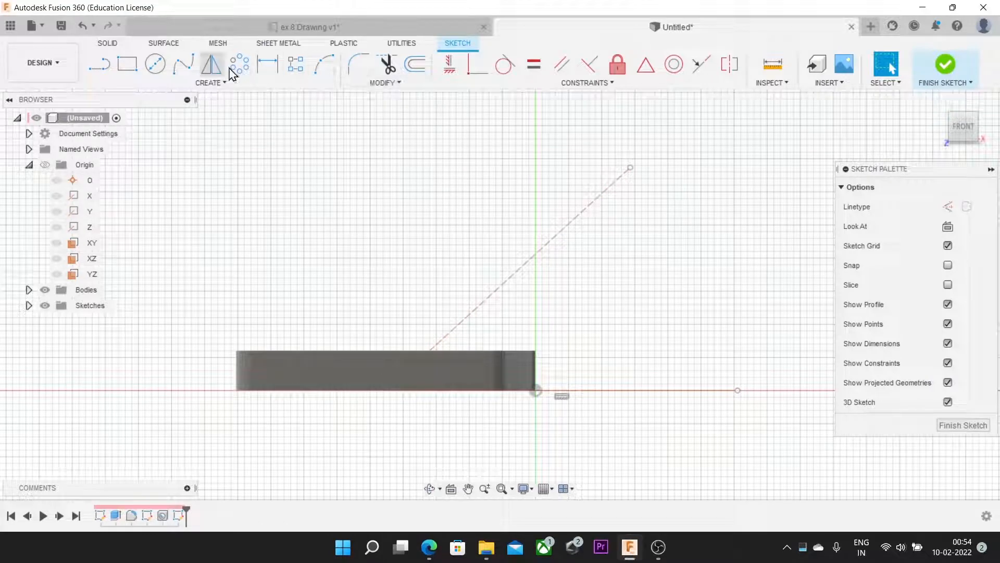
pyautogui.click(267, 65)
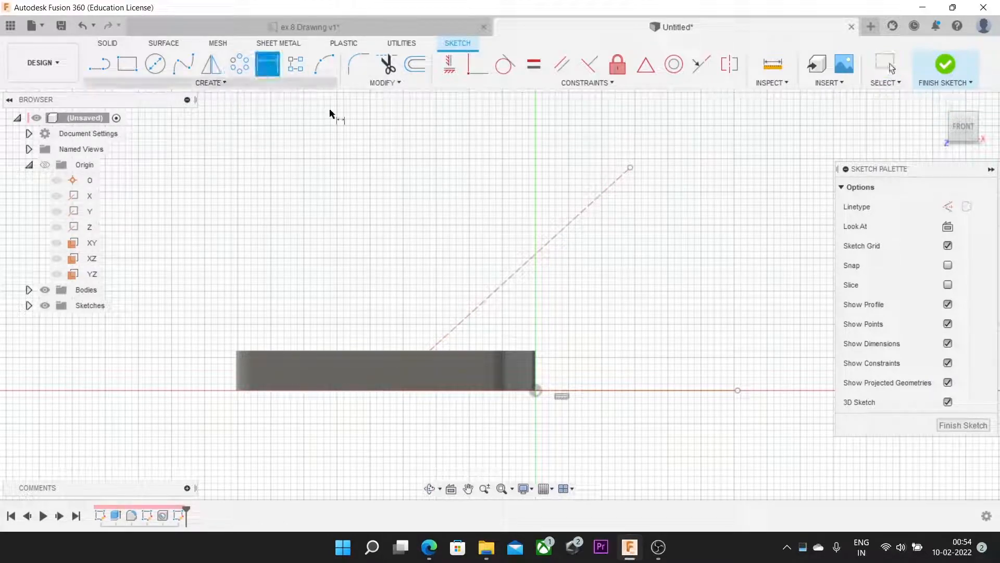
pyautogui.click(575, 230)
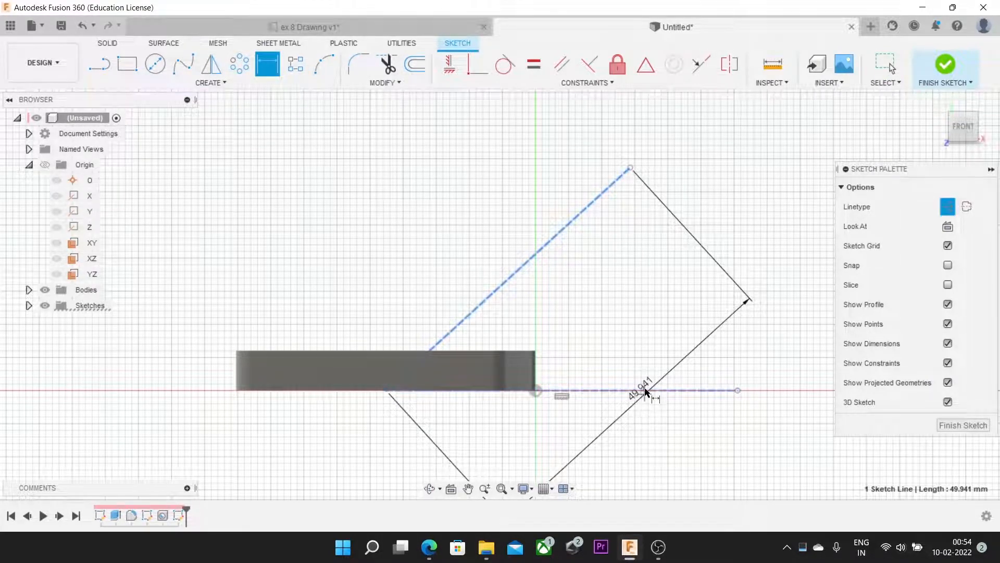
pyautogui.click(646, 390)
pyautogui.click(639, 337)
pyautogui.write('40')
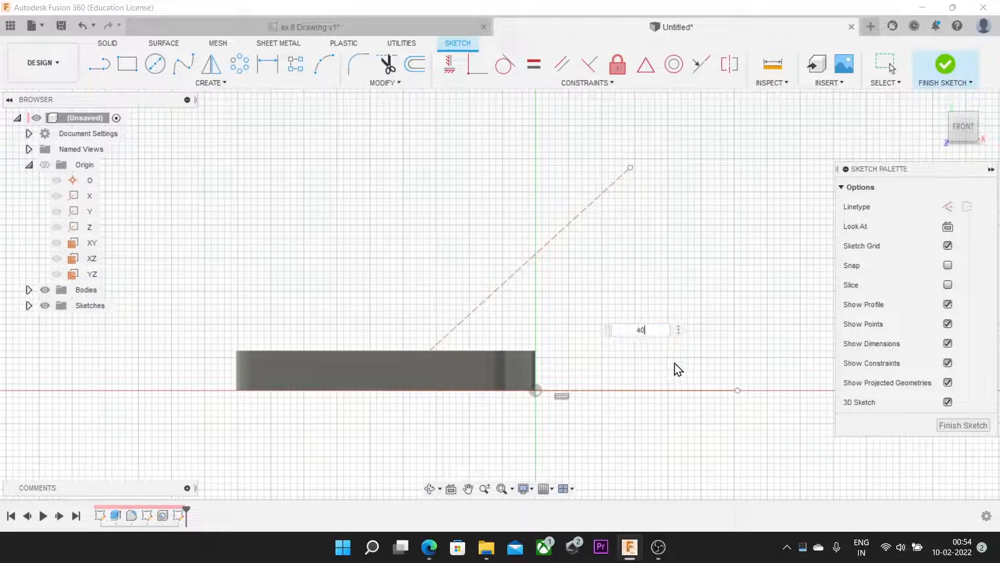
pyautogui.press('Return')
# Offset only the inclined construction line 11 mm towards its lower side, with chain selection off and the horizontal line excluded
pyautogui.click(389, 83)
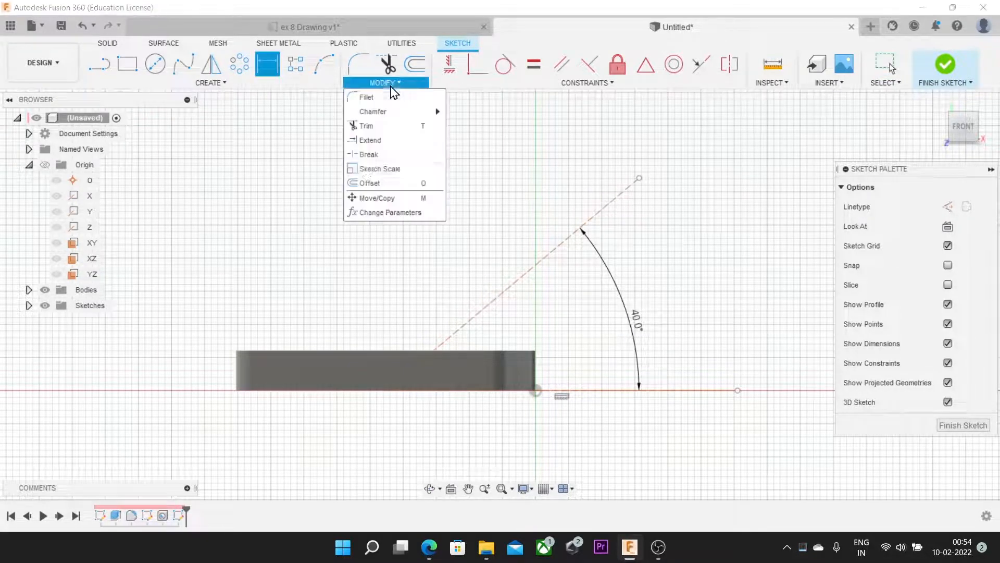
pyautogui.click(380, 198)
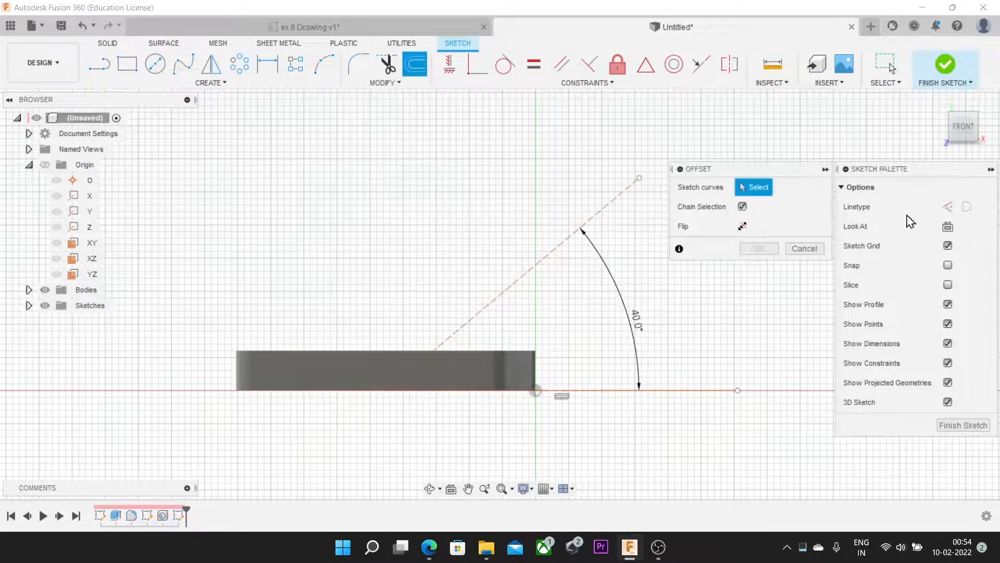
pyautogui.click(504, 299)
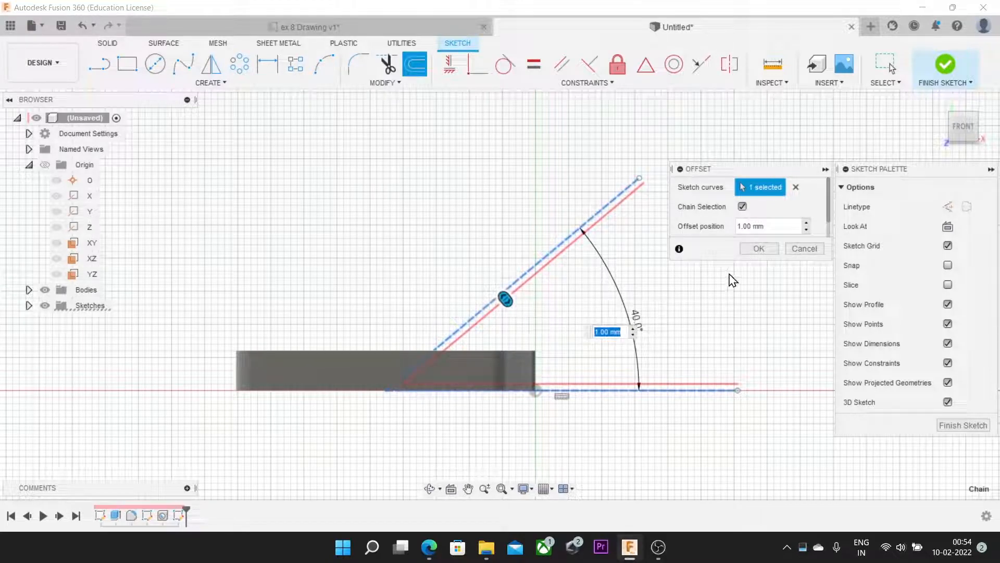
pyautogui.click(773, 231)
pyautogui.moveTo(765, 226); pyautogui.dragTo(731, 235)
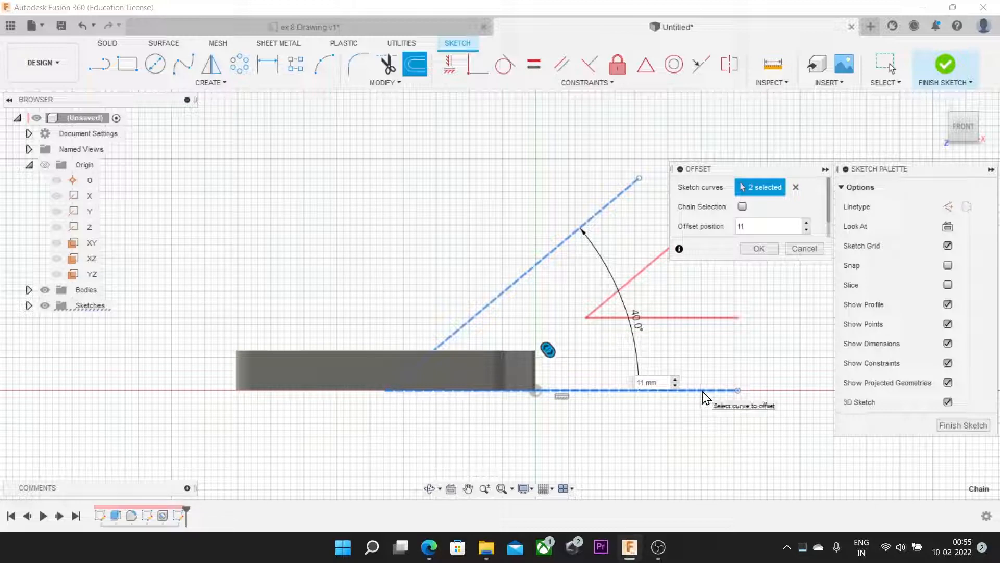
pyautogui.click(703, 390)
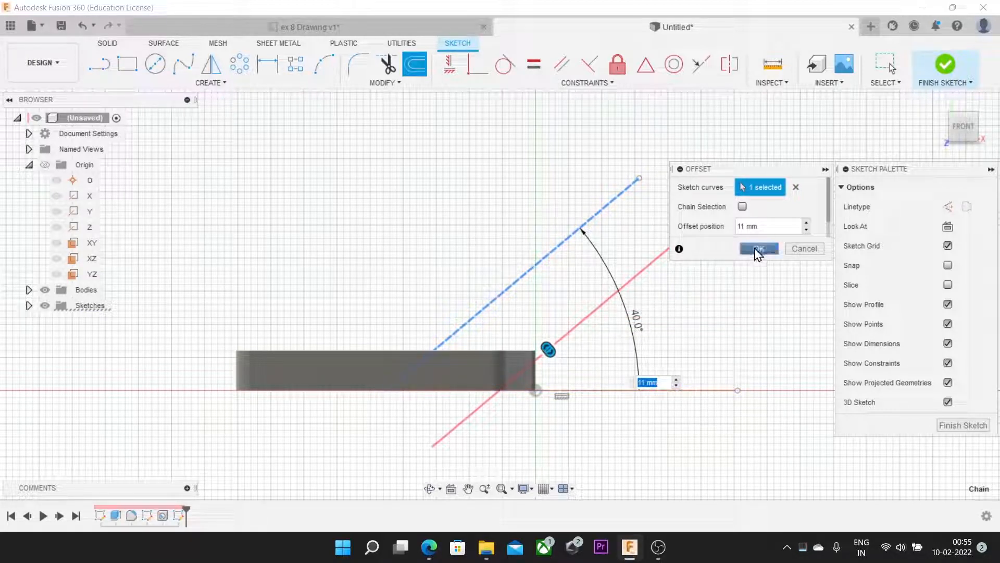
pyautogui.click(759, 249)
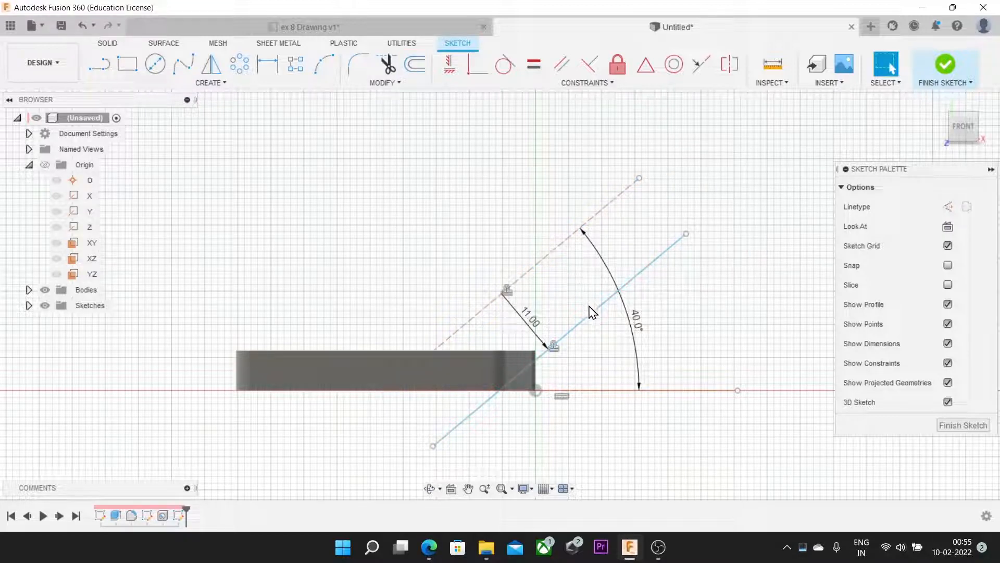
# Apply a coincident constraint between the lower offset line and the sketch origin at the plate's bottom corner
pyautogui.click(593, 311)
pyautogui.keyDown('shift'); pyautogui.click(536, 391); pyautogui.keyUp('shift')
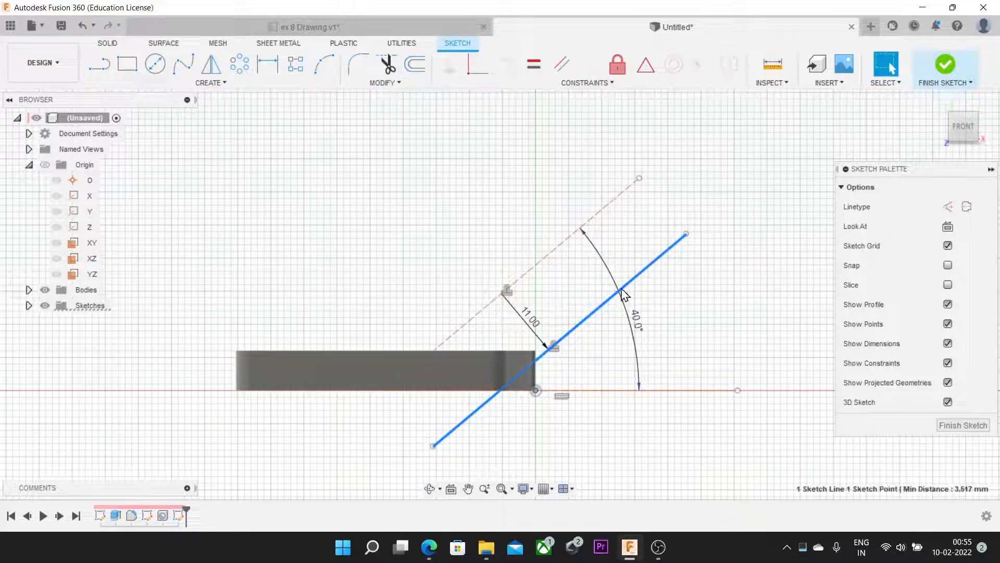
pyautogui.click(478, 67)
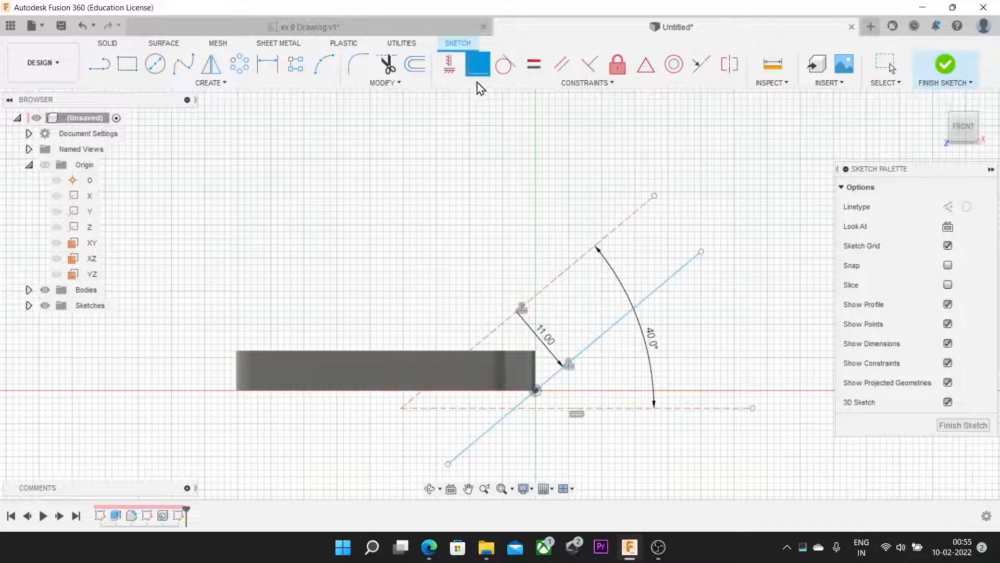
# Check section A-A in the drawing, and offset the inclined construction line 11 mm towards its upper side with chain selection off
pyautogui.click(334, 29)
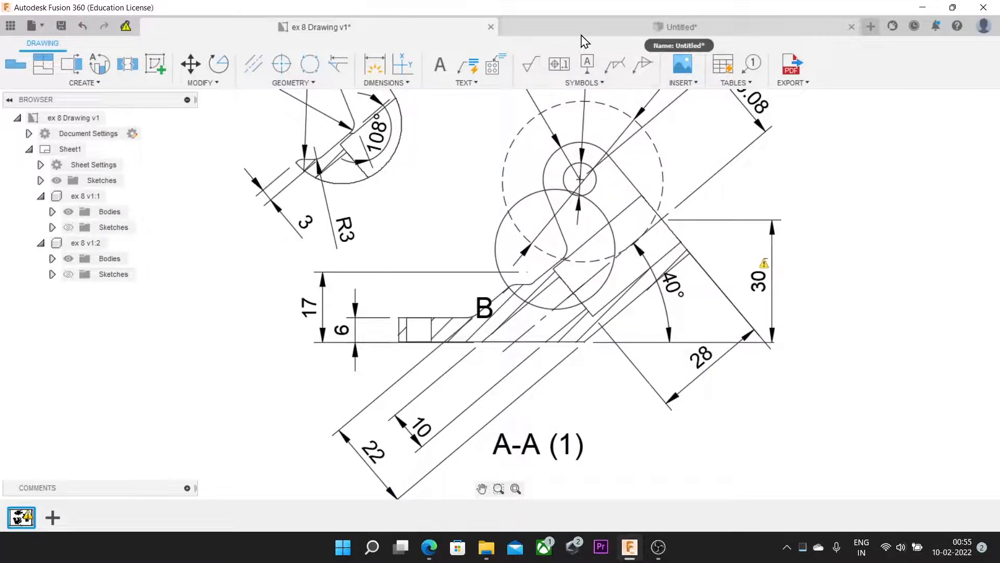
pyautogui.click(582, 35)
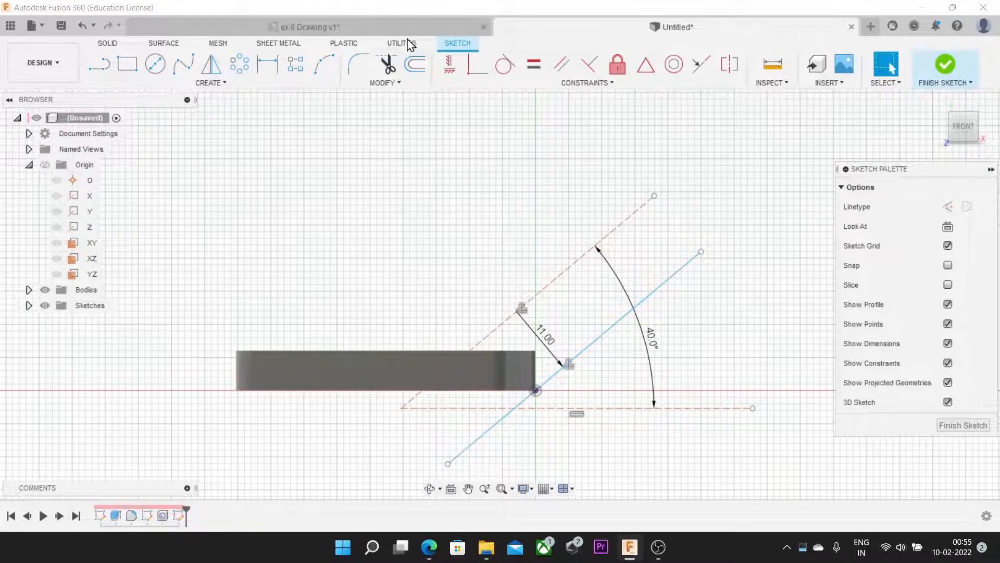
pyautogui.click(388, 83)
pyautogui.click(376, 185)
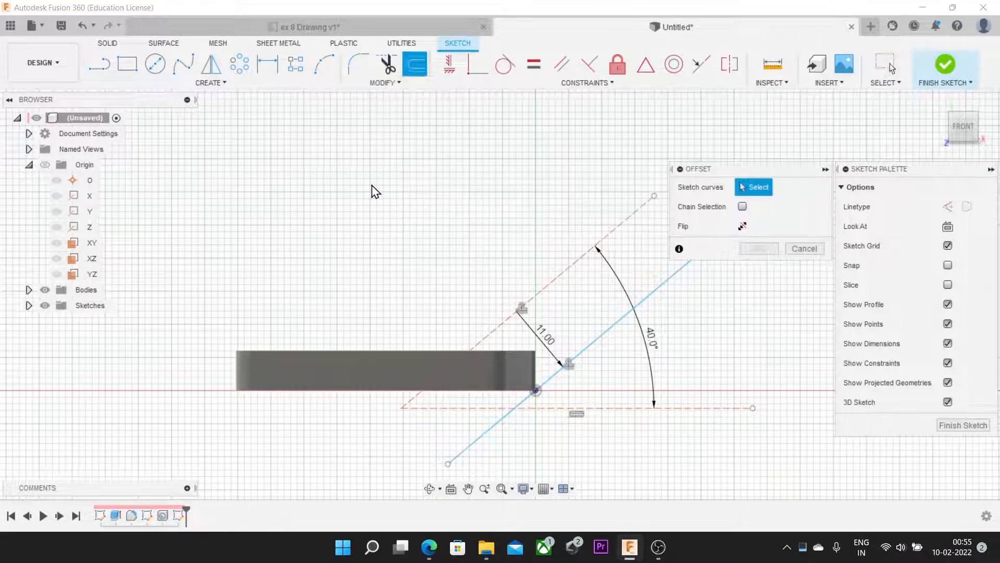
pyautogui.click(571, 266)
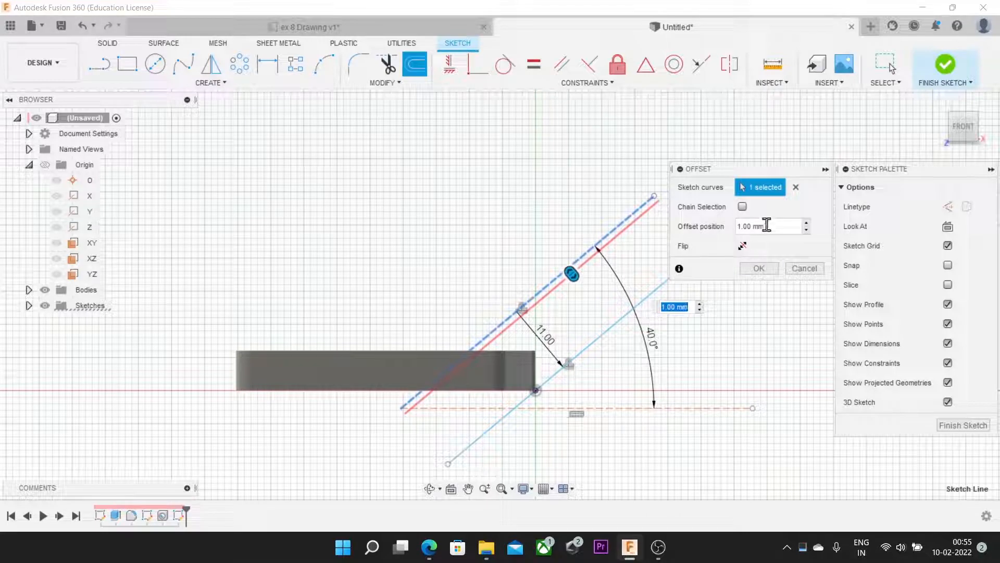
pyautogui.moveTo(766, 225); pyautogui.dragTo(730, 226)
pyautogui.write('11')
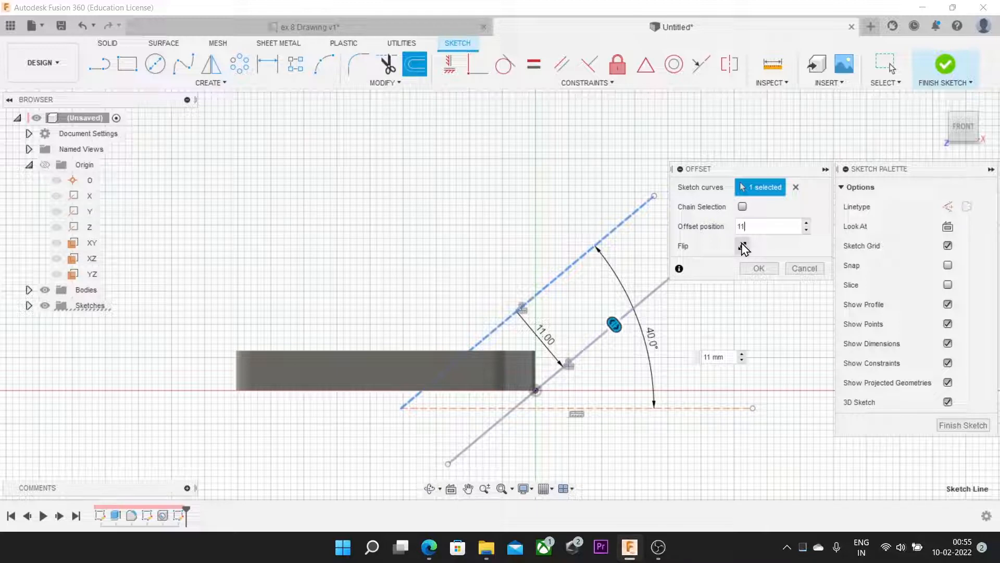
pyautogui.click(743, 247)
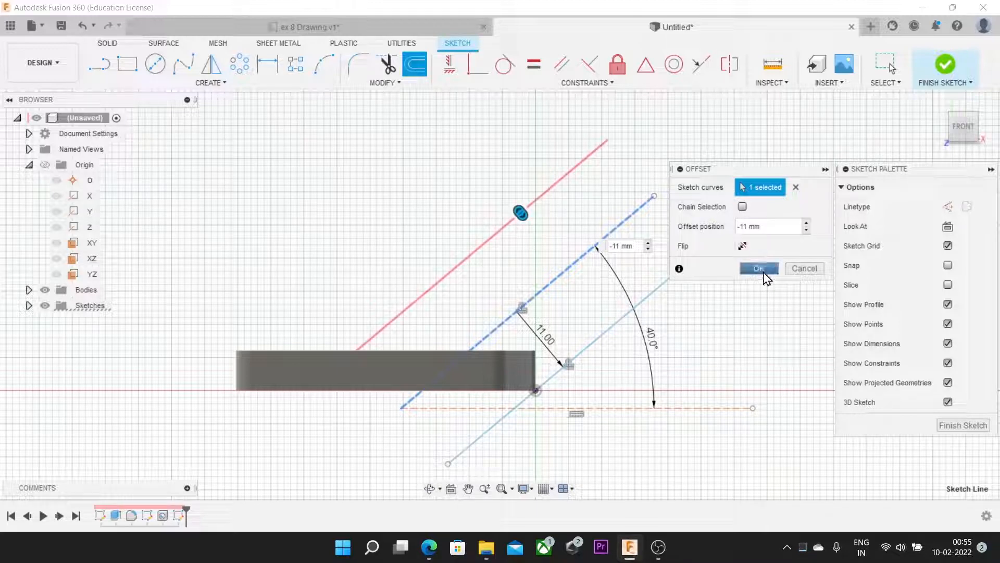
pyautogui.click(760, 268)
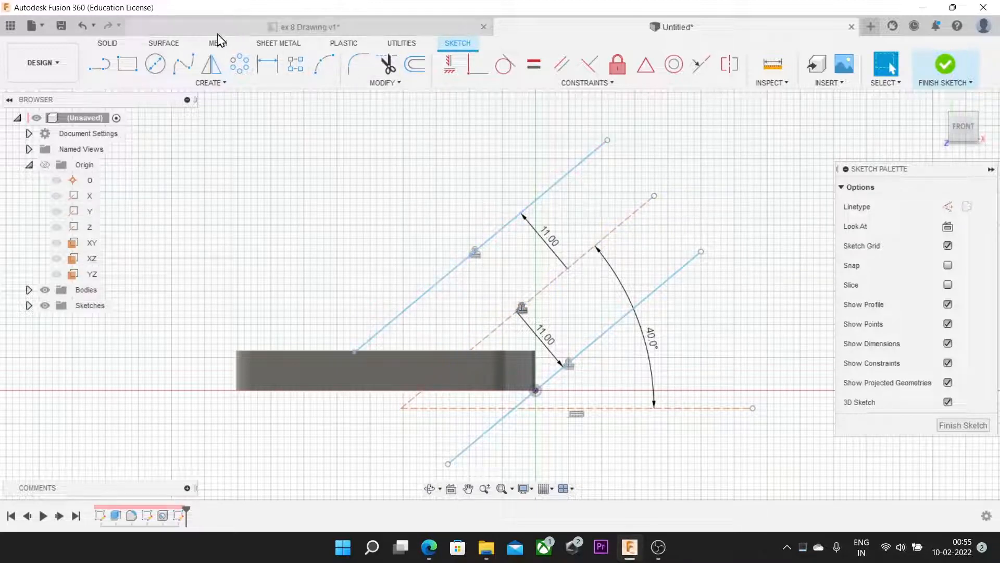
# Draw a line about 30 mm long from the lower offset line's upper end across the arm's end, extending past the upper offset line
pyautogui.click(98, 63)
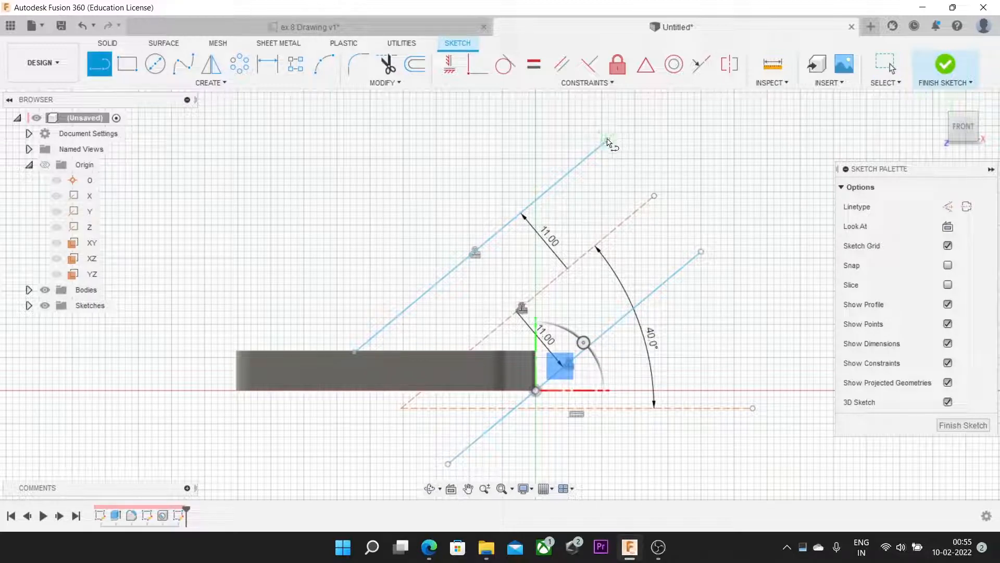
pyautogui.click(702, 252)
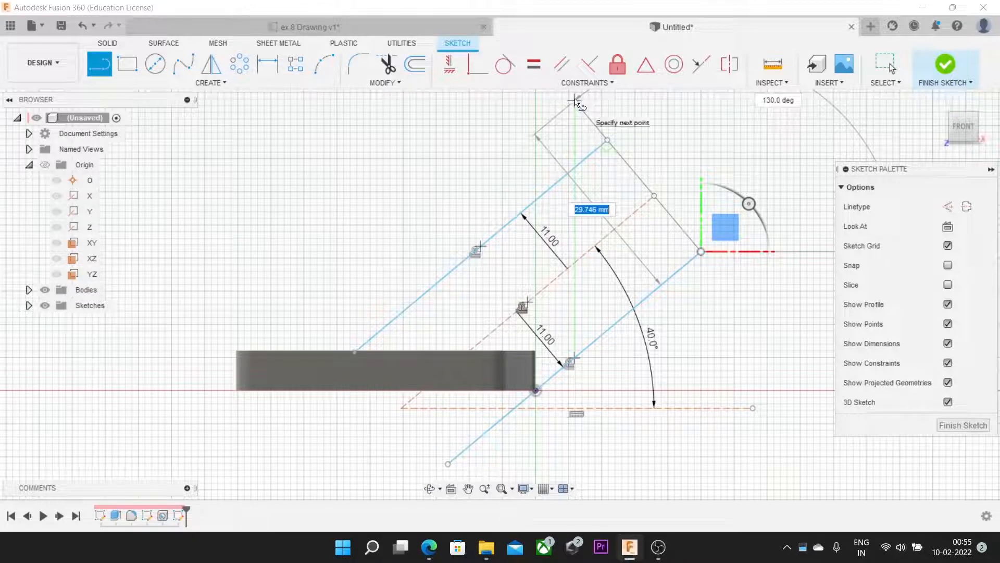
pyautogui.click(575, 100)
pyautogui.press('Escape')
# Try to make the arm's end line perpendicular to the inclined construction line
pyautogui.click(642, 214)
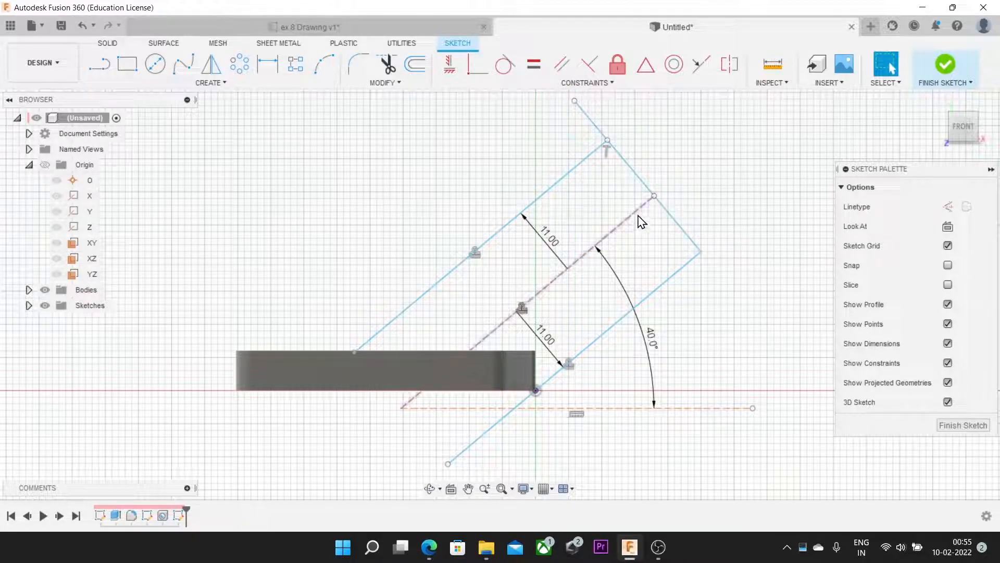
pyautogui.keyDown('shift'); pyautogui.click(665, 215); pyautogui.keyUp('shift')
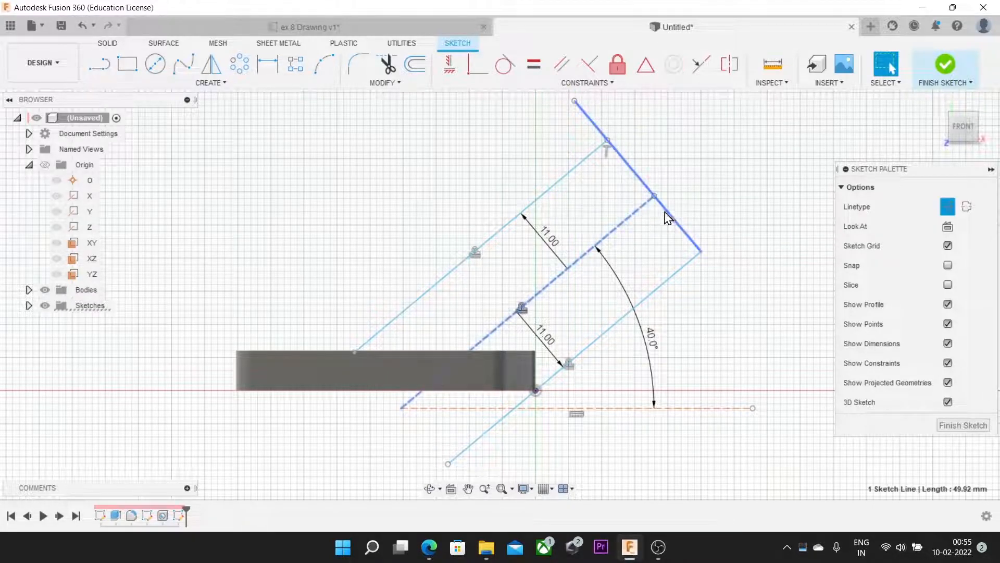
pyautogui.click(589, 64)
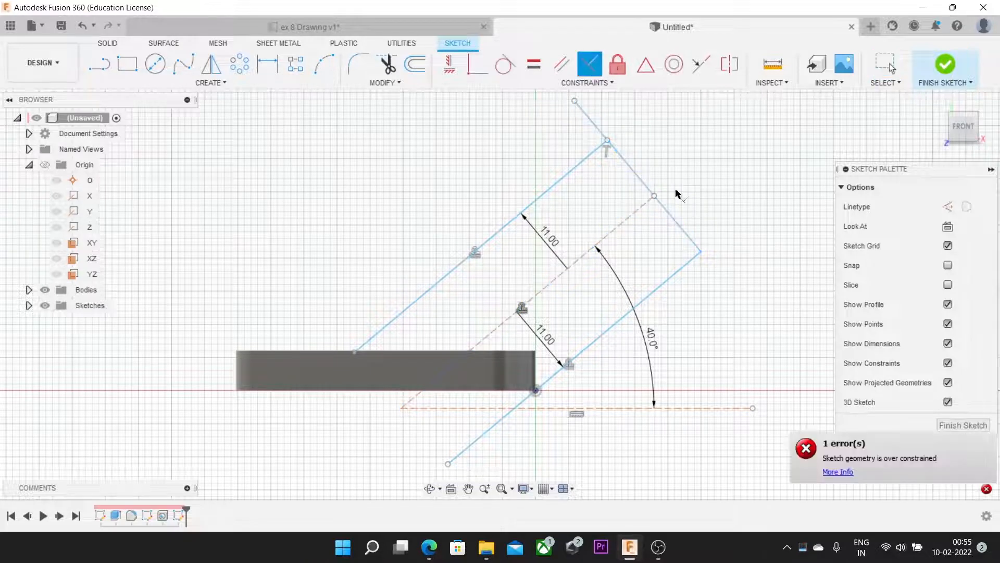
pyautogui.press('Escape')
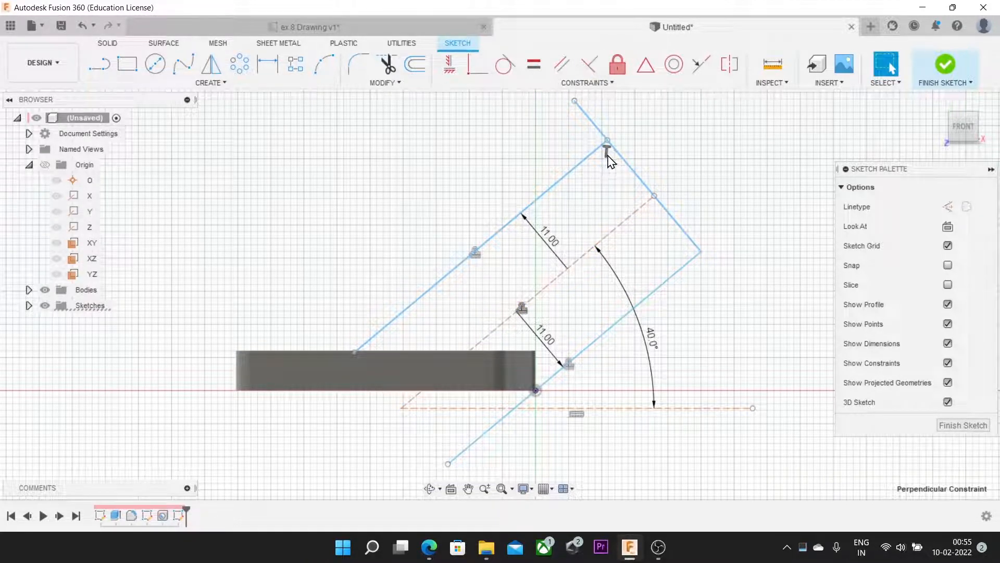
# Replace the end line's perpendicular constraint to the upper offset line with one to the inclined construction line
pyautogui.click(590, 65)
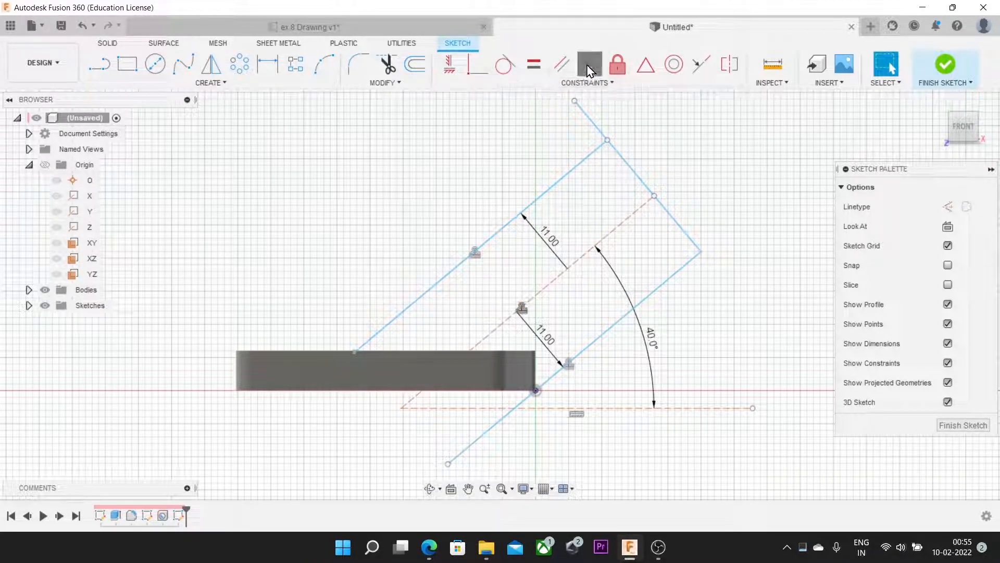
pyautogui.click(626, 218)
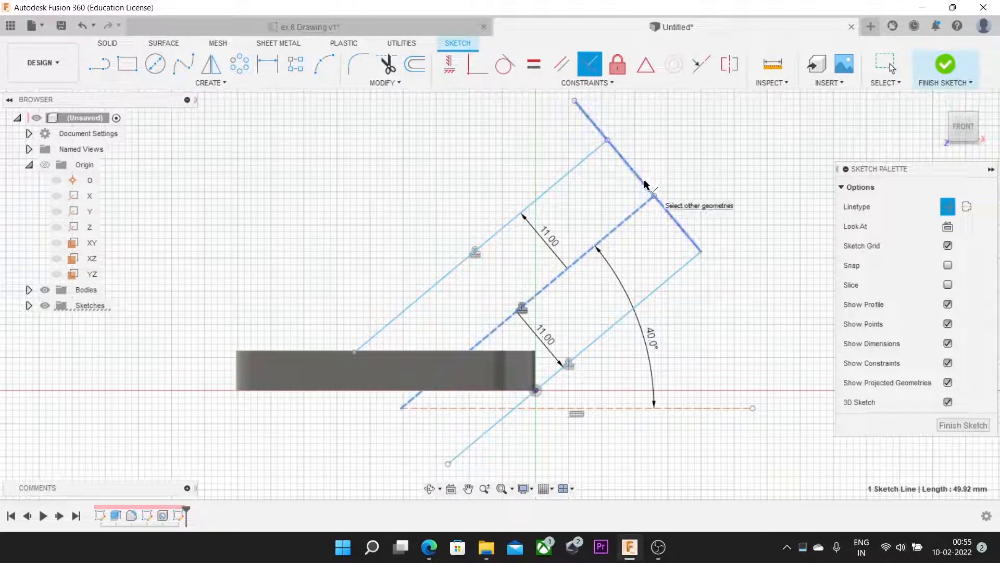
pyautogui.click(645, 185)
pyautogui.press('Escape')
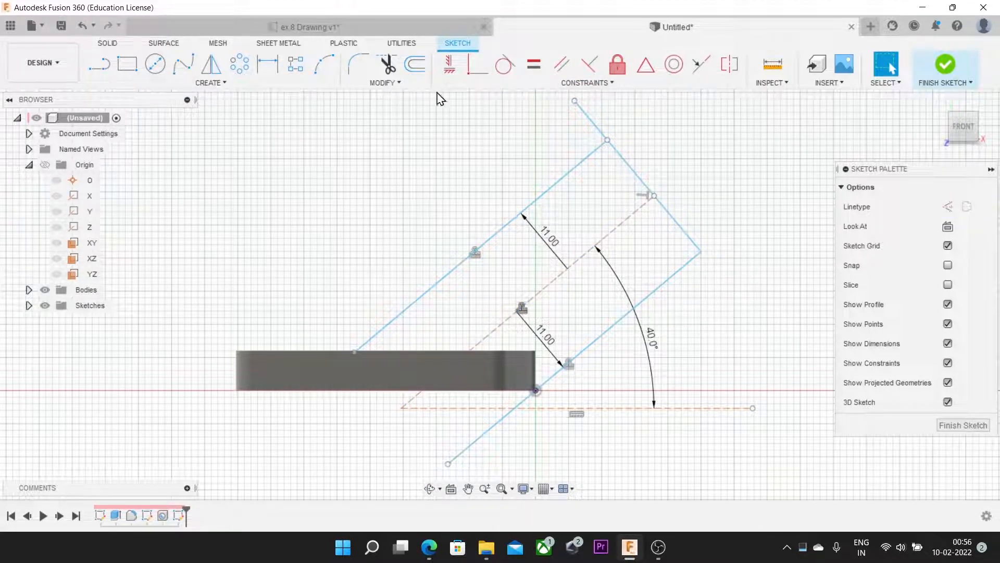
pyautogui.click(267, 65)
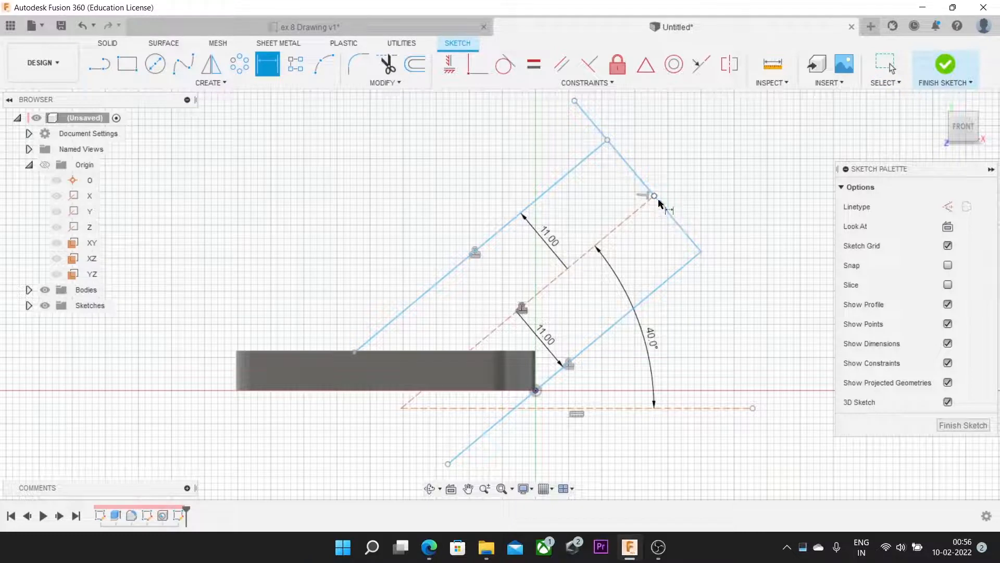
pyautogui.click(655, 197)
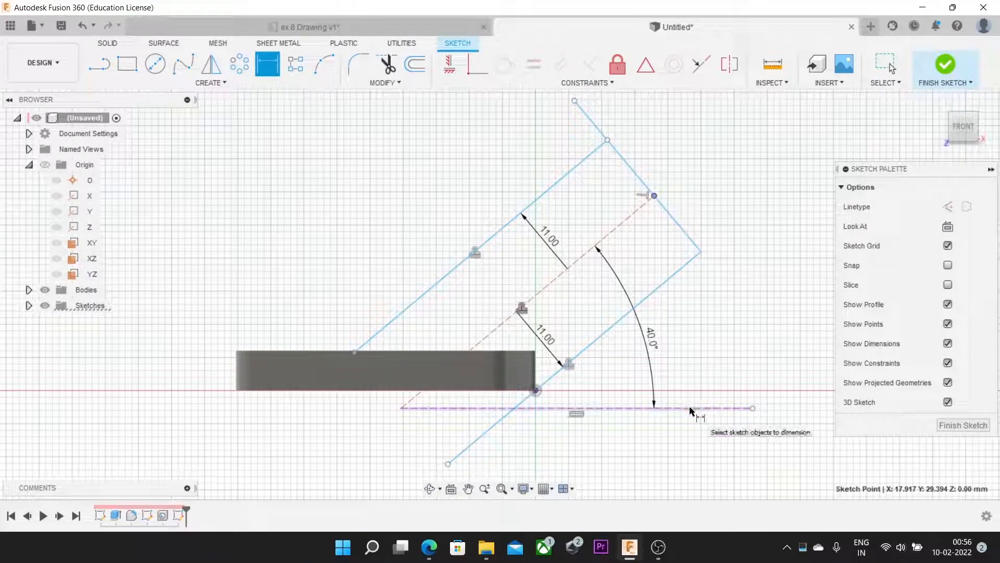
pyautogui.press('Escape')
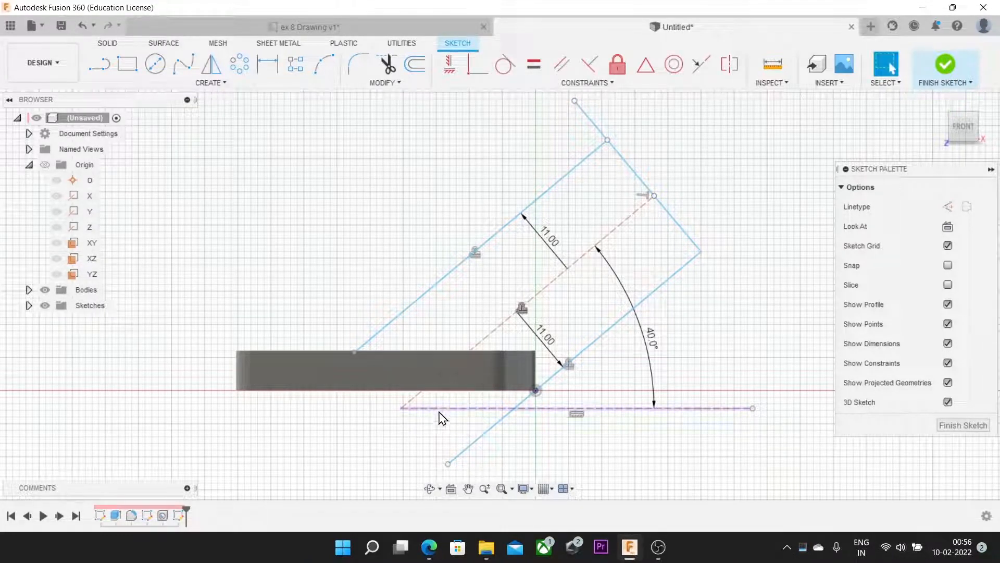
# Apply a coincident constraint between the horizontal construction line and the sketch origin at the plate's bottom corner
pyautogui.click(495, 424)
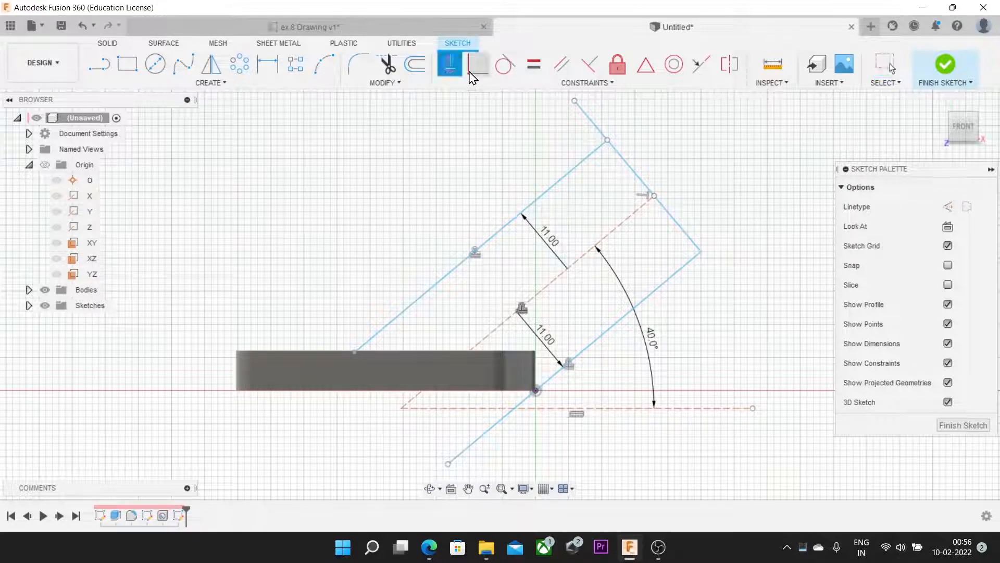
pyautogui.click(478, 64)
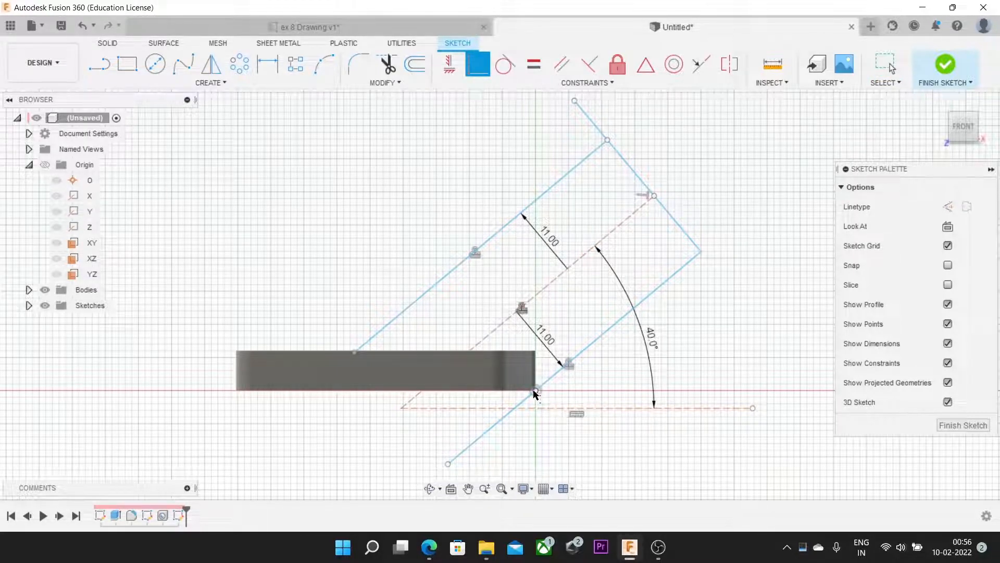
pyautogui.click(543, 407)
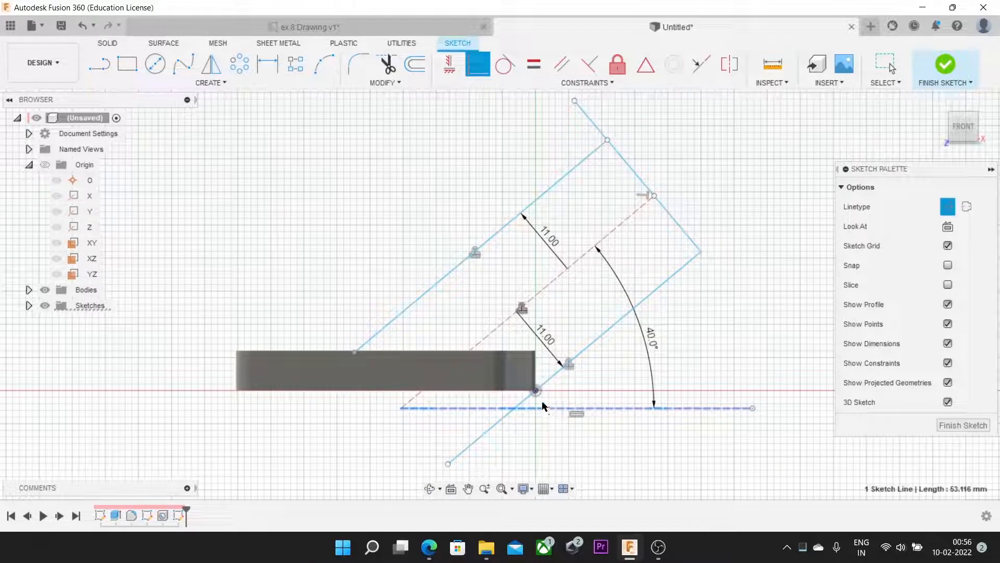
pyautogui.click(536, 392)
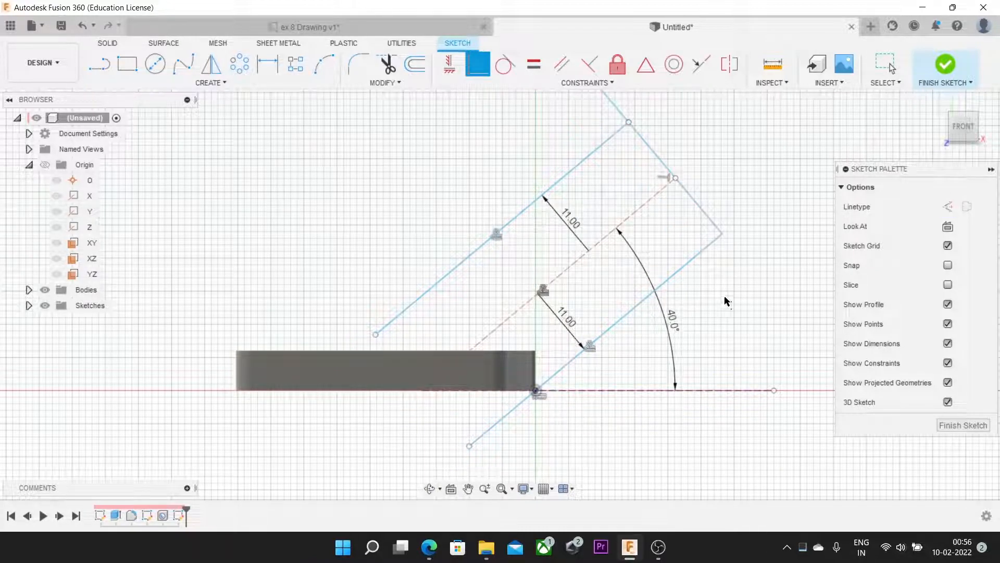
pyautogui.press('Escape')
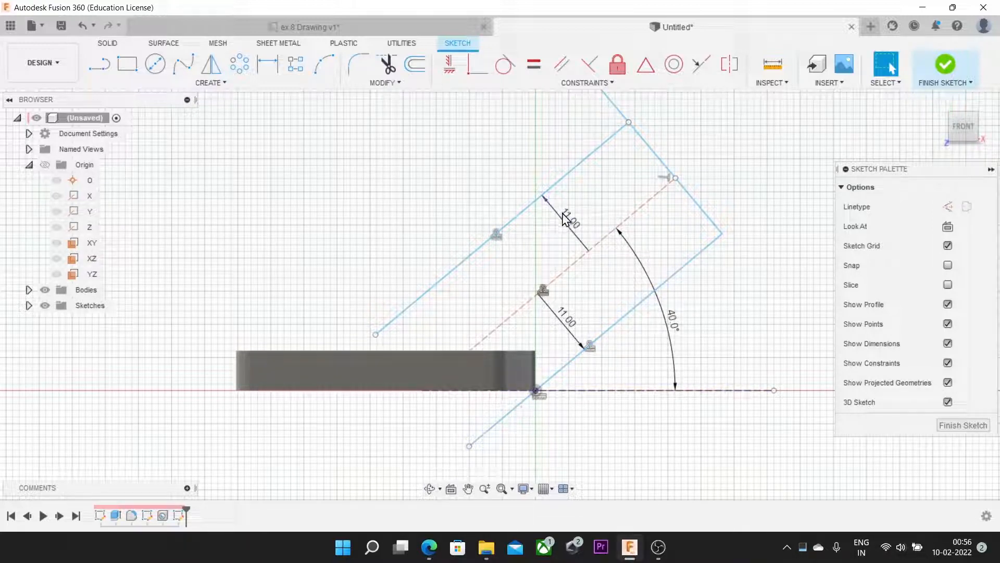
# Dimension the vertical distance from the inclined construction line's upper end to the horizontal construction line as 30 mm
pyautogui.press('d')
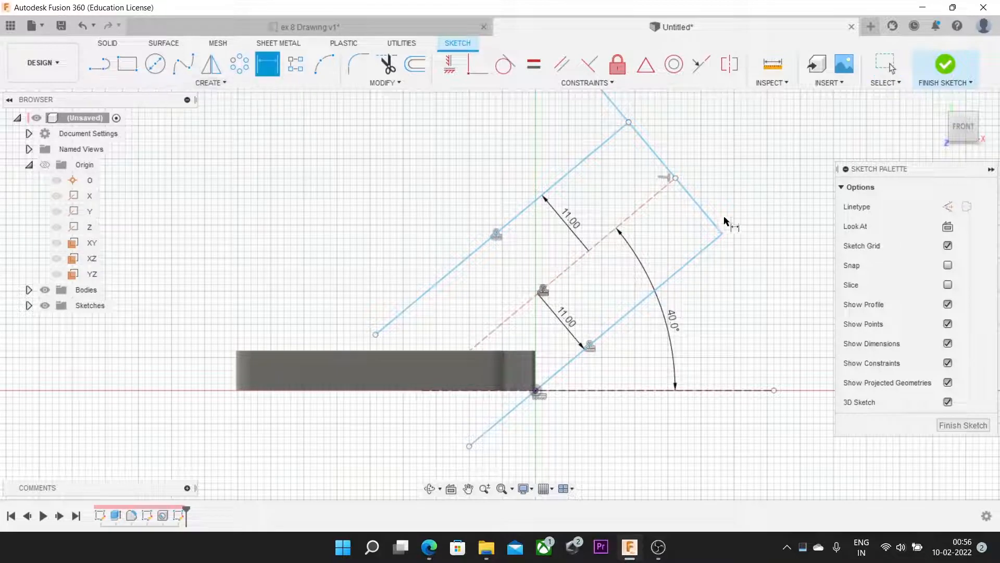
pyautogui.click(677, 179)
pyautogui.click(722, 392)
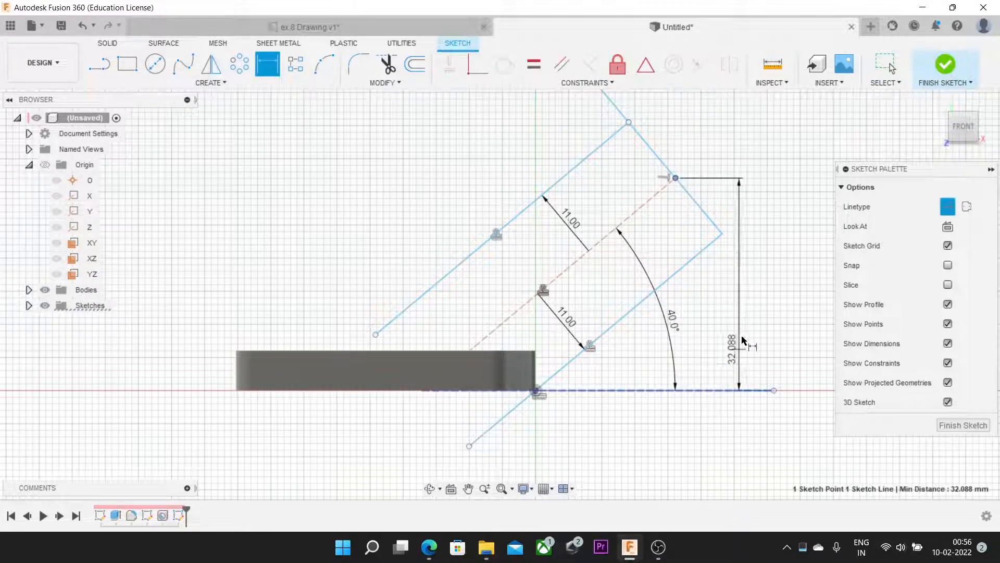
pyautogui.click(745, 308)
pyautogui.write('3')
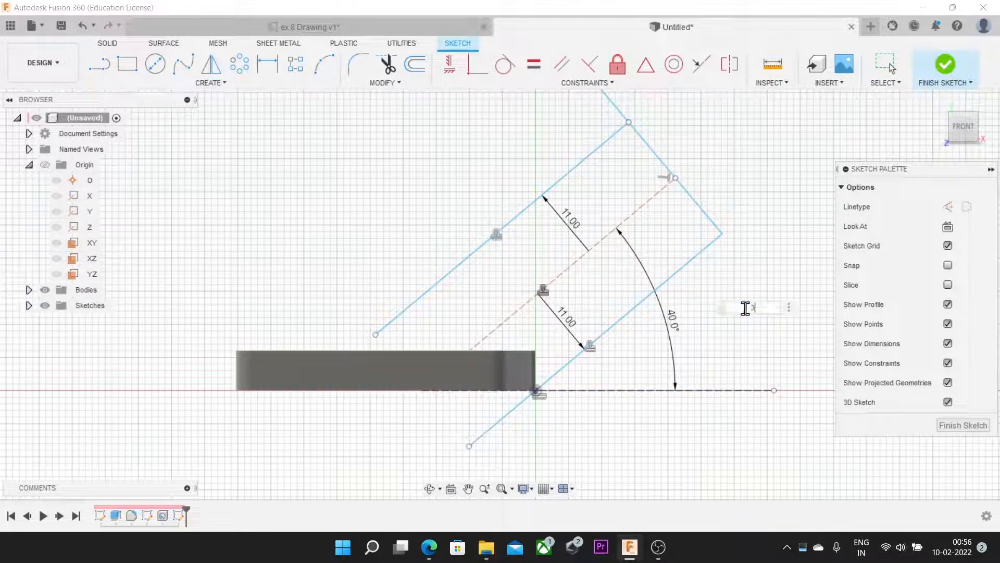
pyautogui.write('0')
pyautogui.press('Return')
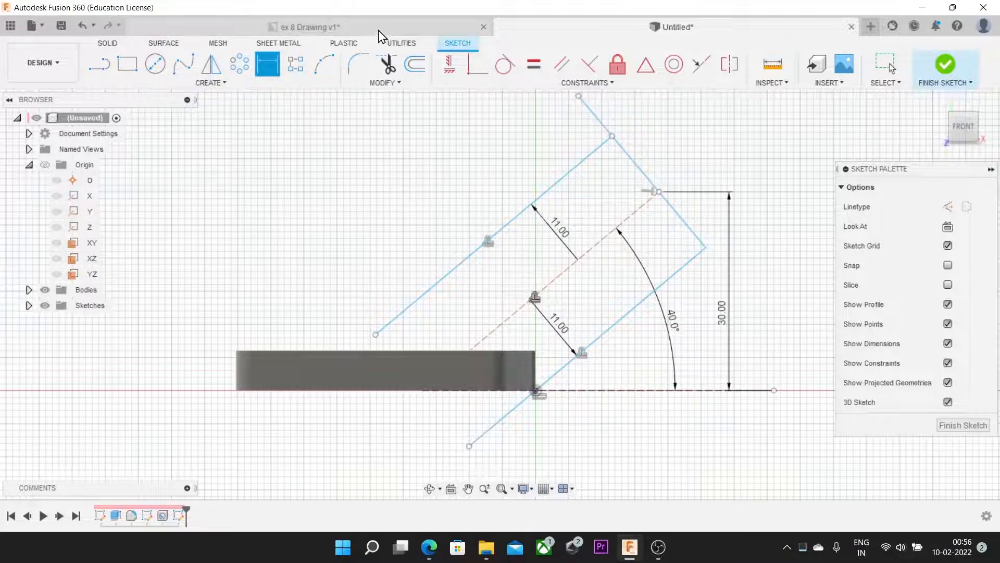
# Consult the R9 boss in section A-A, and draw an 18 mm diameter circle above the upper offset line, centred above the origin
pyautogui.click(378, 30)
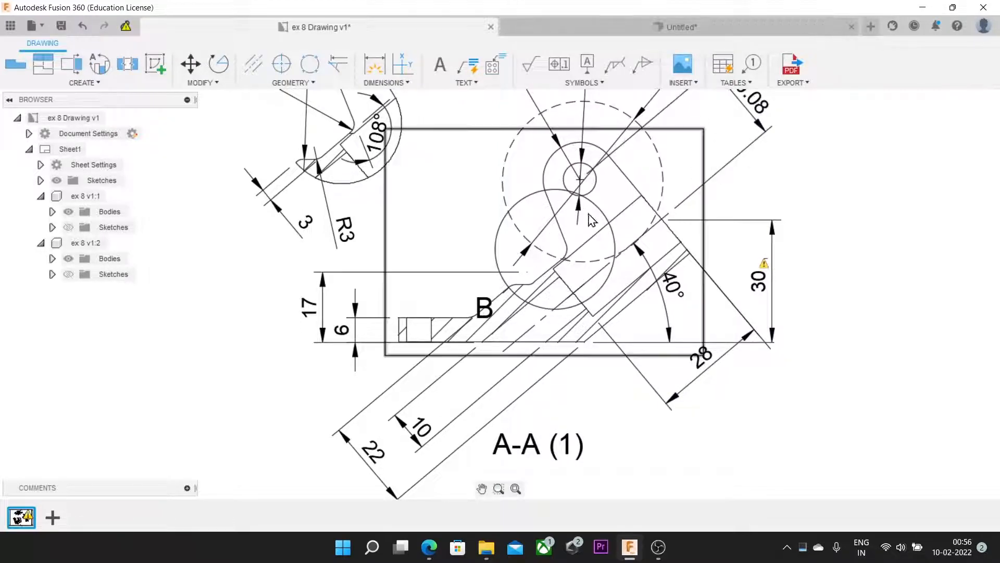
pyautogui.moveTo(592, 242); pyautogui.dragTo(605, 369, button='middle')
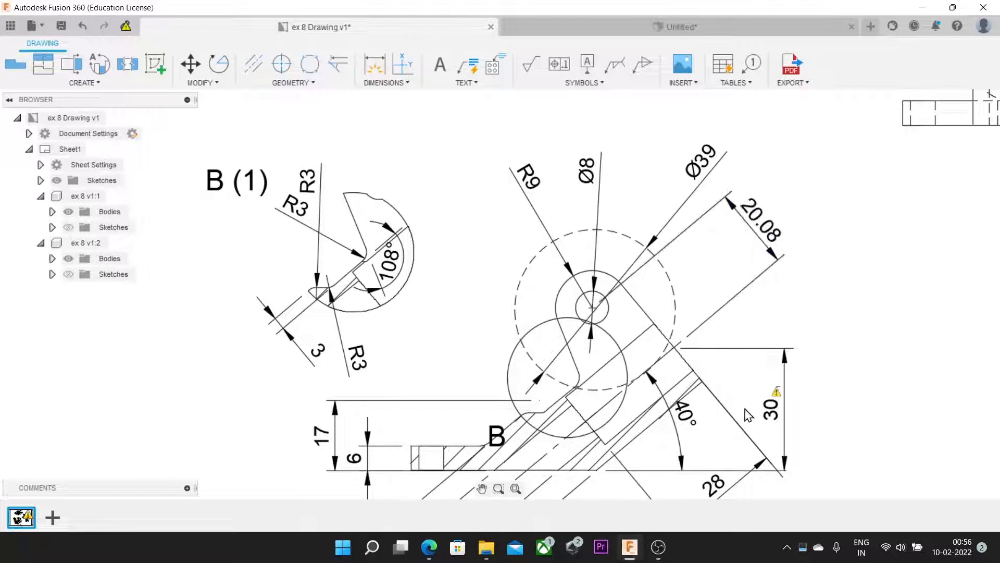
pyautogui.click(617, 29)
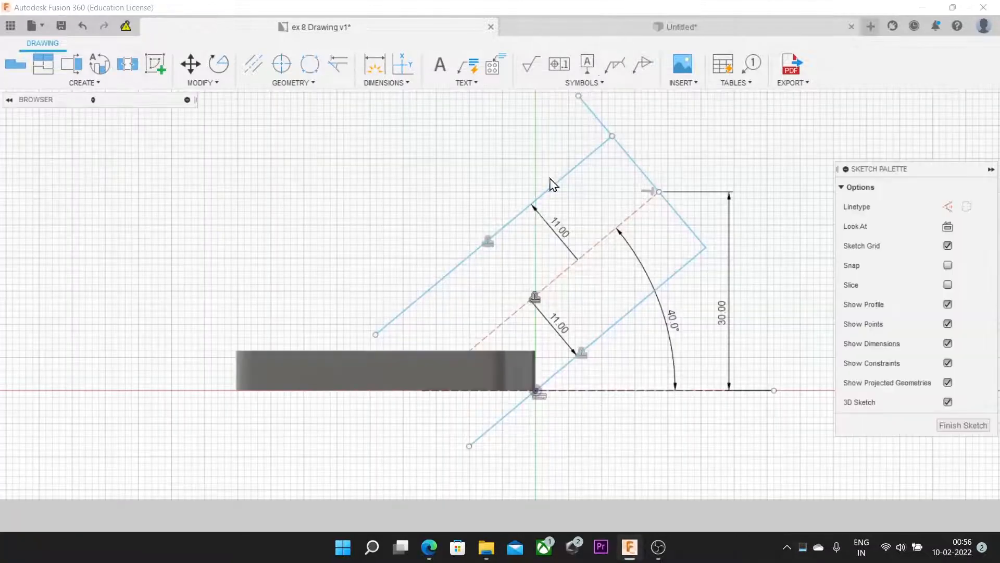
pyautogui.moveTo(518, 293); pyautogui.dragTo(477, 348, button='middle')
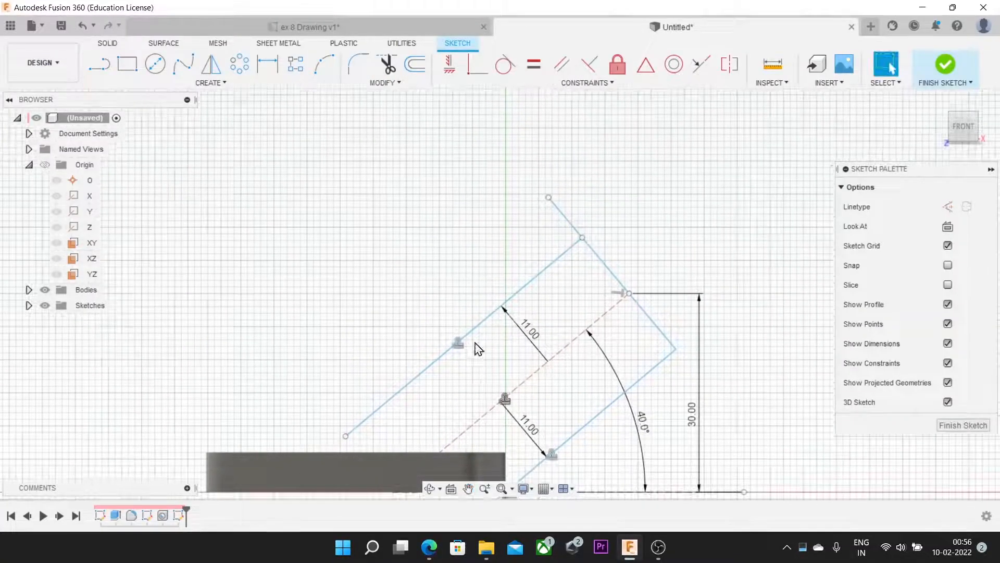
pyautogui.click(155, 64)
pyautogui.click(505, 219)
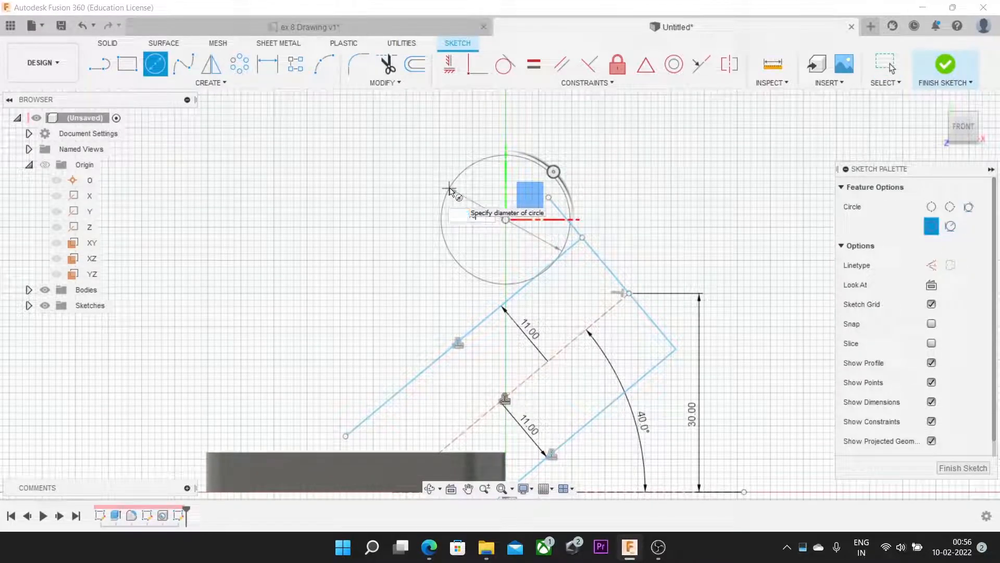
pyautogui.write('18')
pyautogui.press('Return')
pyautogui.press('Escape')
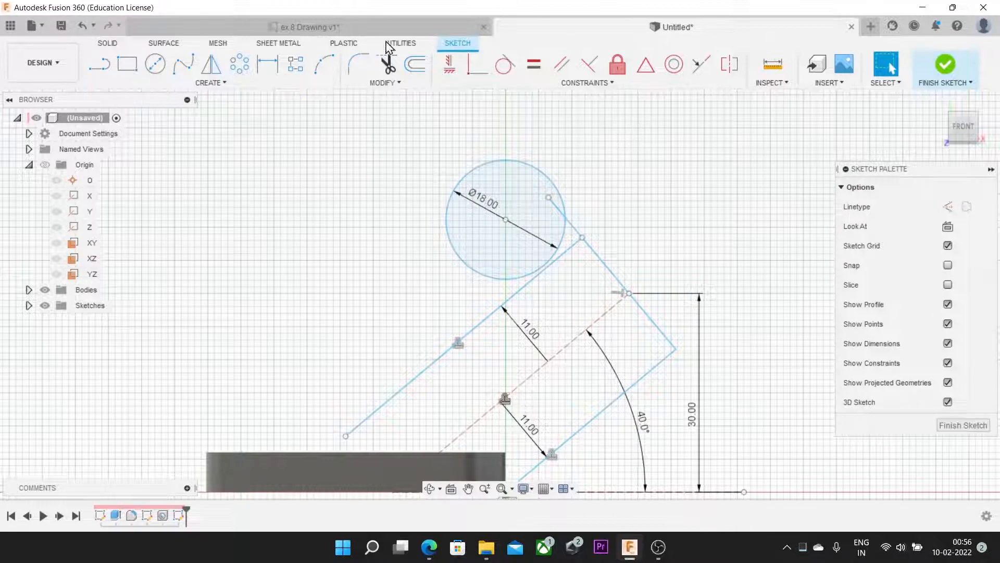
# Dimension the perpendicular distance from the circle's centre to the inclined construction line as 20 mm
pyautogui.click(267, 63)
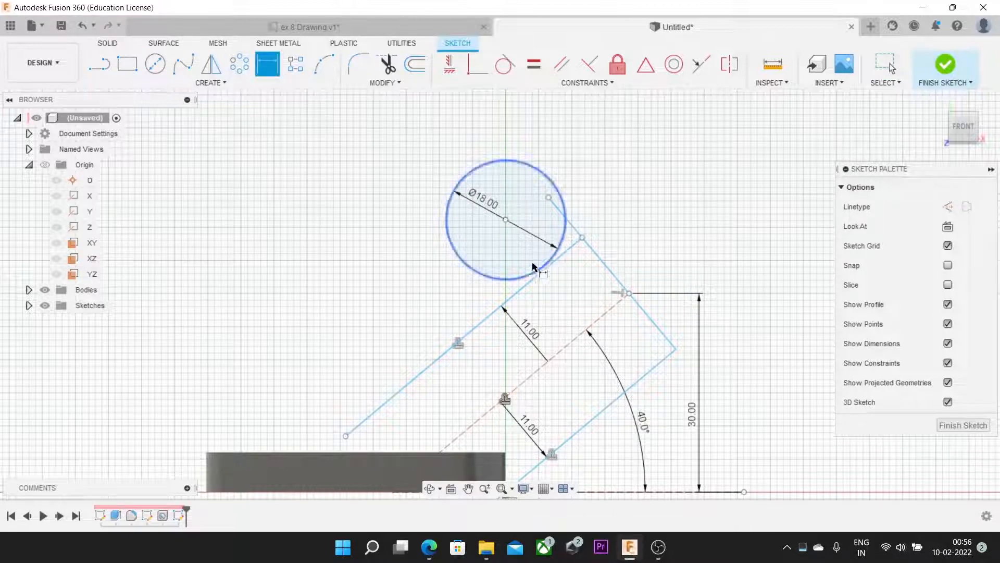
pyautogui.click(506, 219)
pyautogui.click(612, 307)
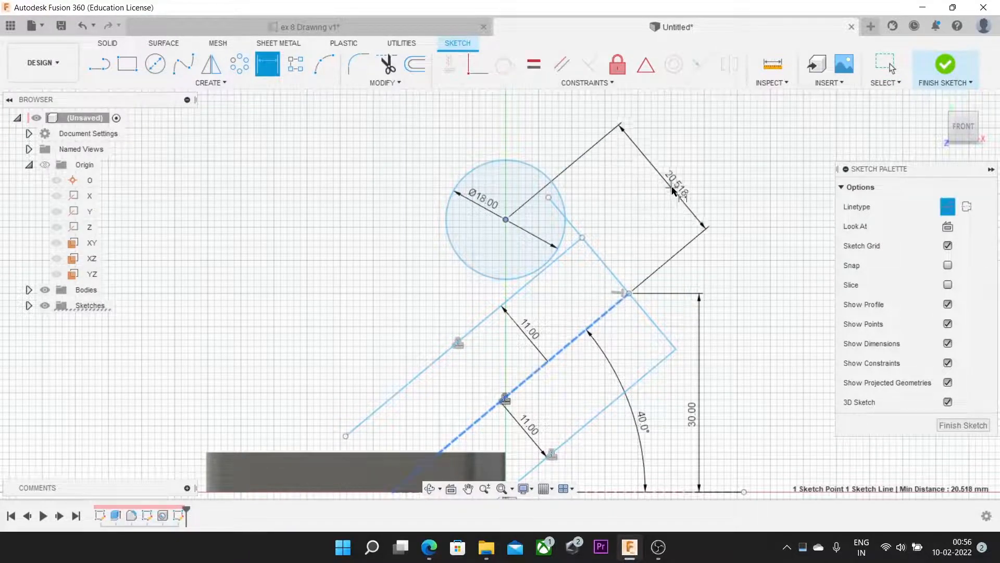
pyautogui.click(673, 188)
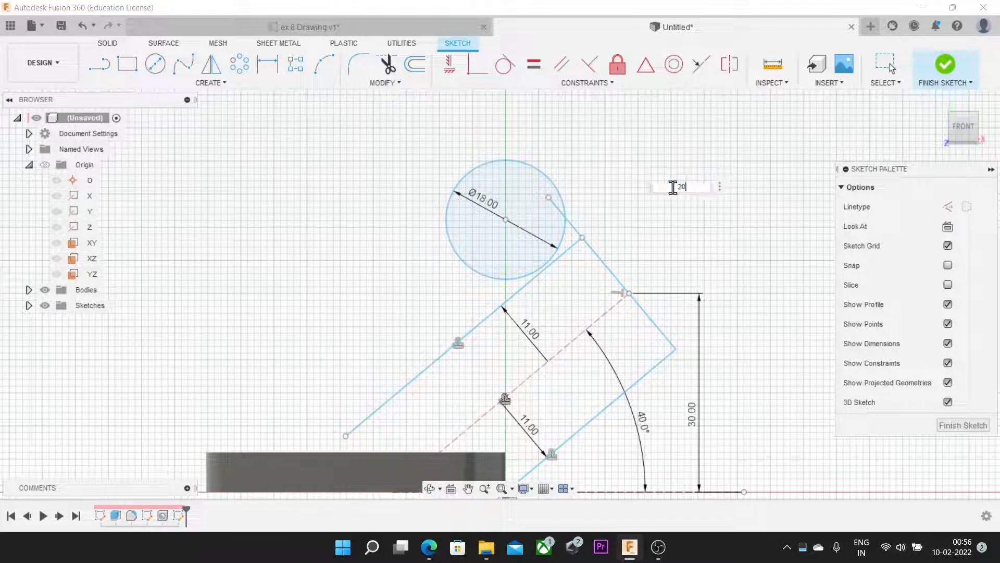
pyautogui.press('Return')
pyautogui.press('Escape')
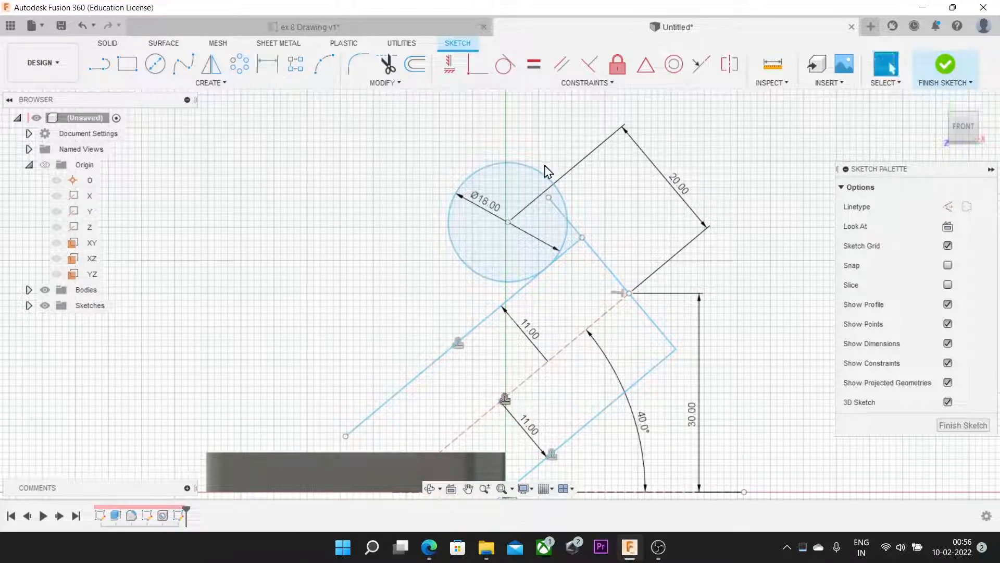
# Apply tangent constraints from the 18 mm circle to the arm's end line and to the upper offset line
pyautogui.click(505, 66)
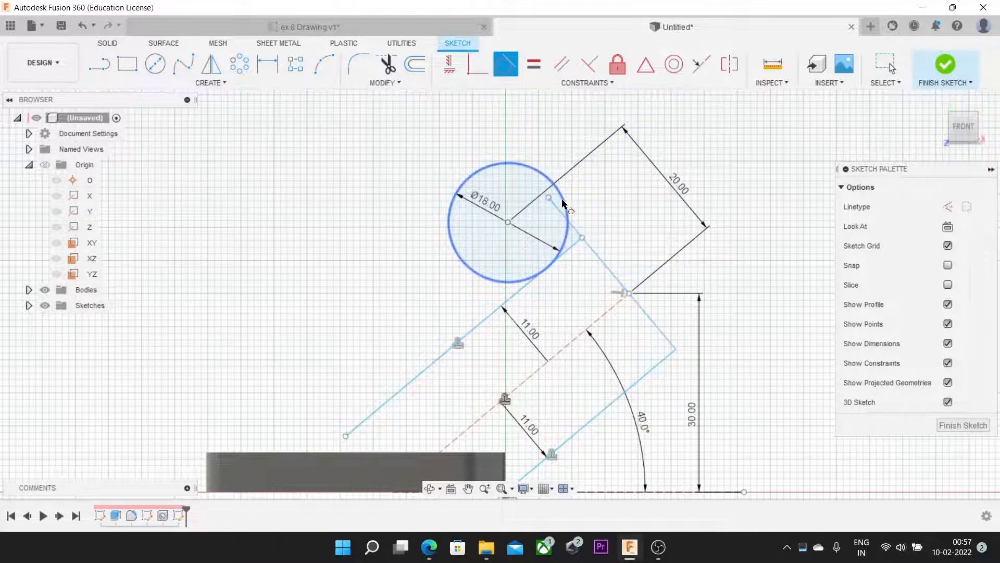
pyautogui.click(566, 219)
pyautogui.click(573, 229)
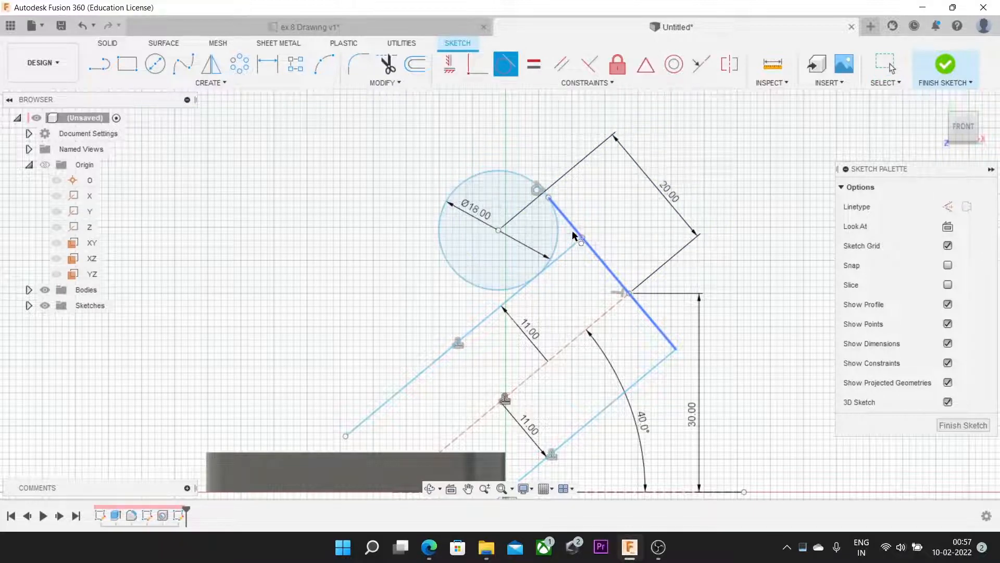
pyautogui.click(554, 220)
pyautogui.click(565, 252)
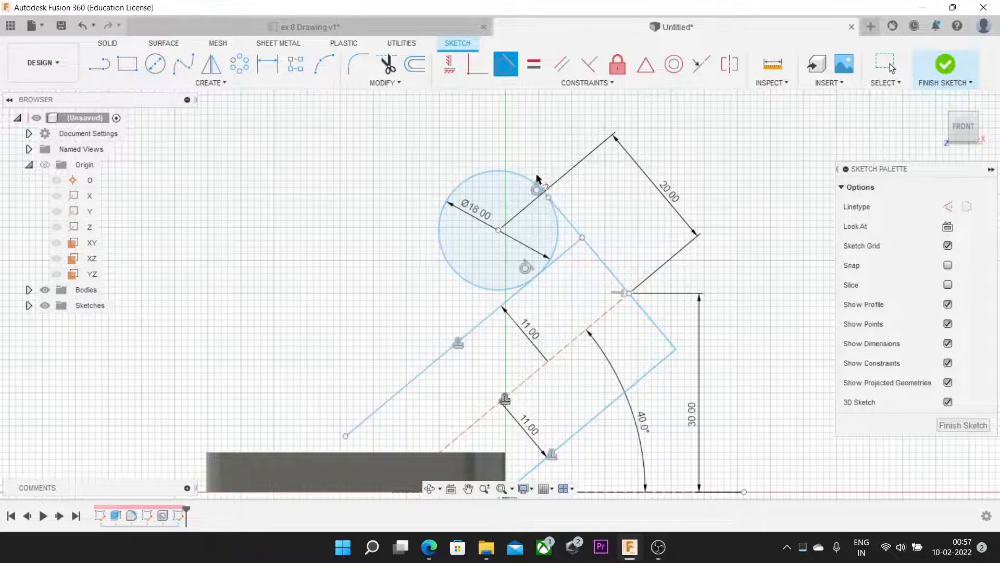
pyautogui.press('Escape')
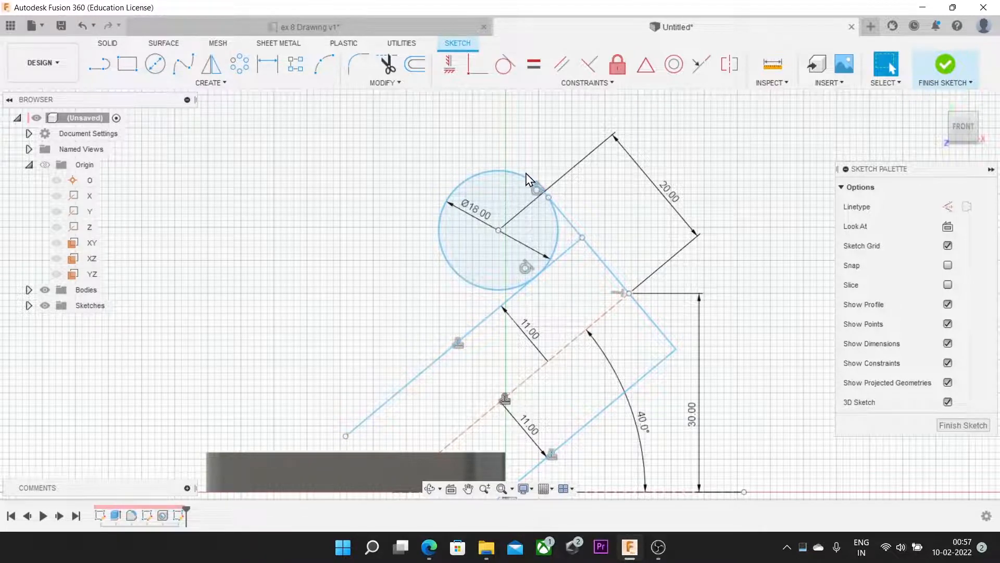
# Extend the end line's upper endpoint past the circle and constrain that endpoint coincident with the circle
pyautogui.click(542, 195)
pyautogui.moveTo(502, 148); pyautogui.dragTo(497, 145)
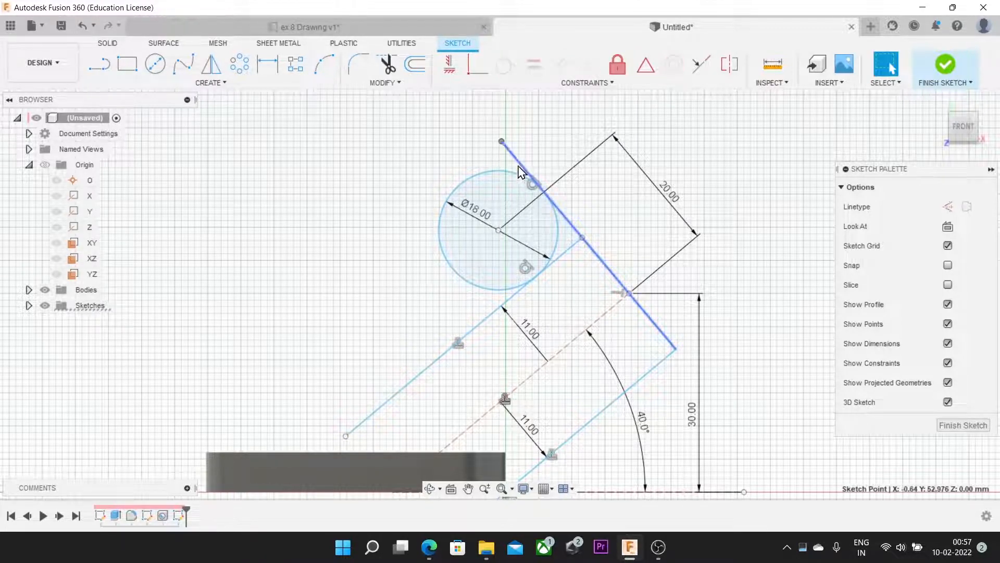
pyautogui.click(501, 142)
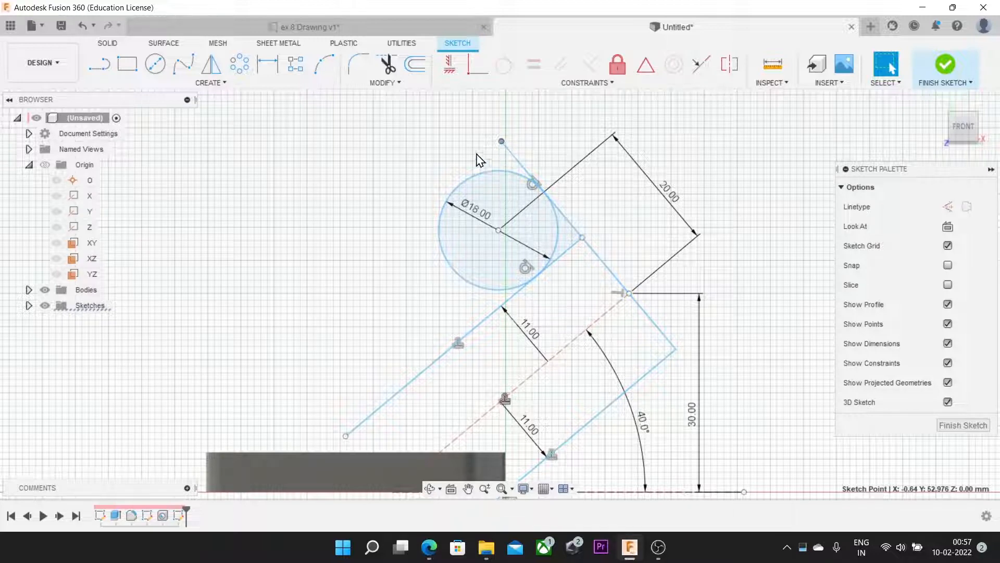
pyautogui.click(474, 68)
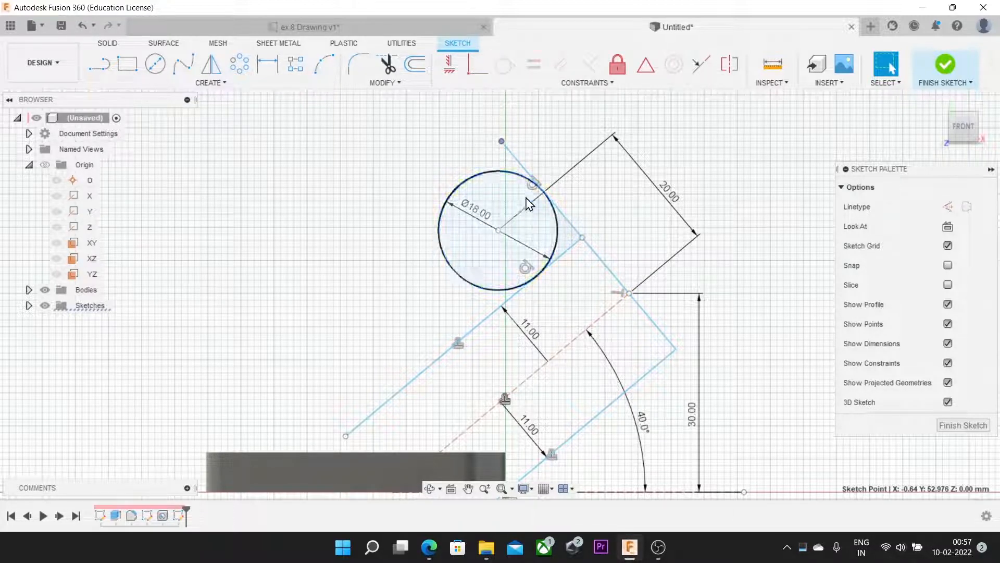
pyautogui.click(518, 176)
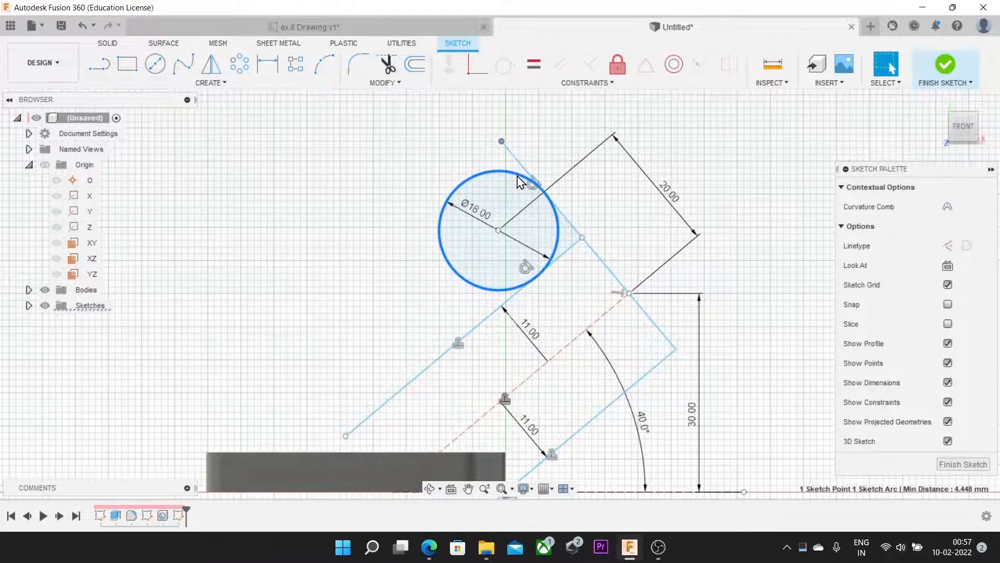
pyautogui.click(481, 75)
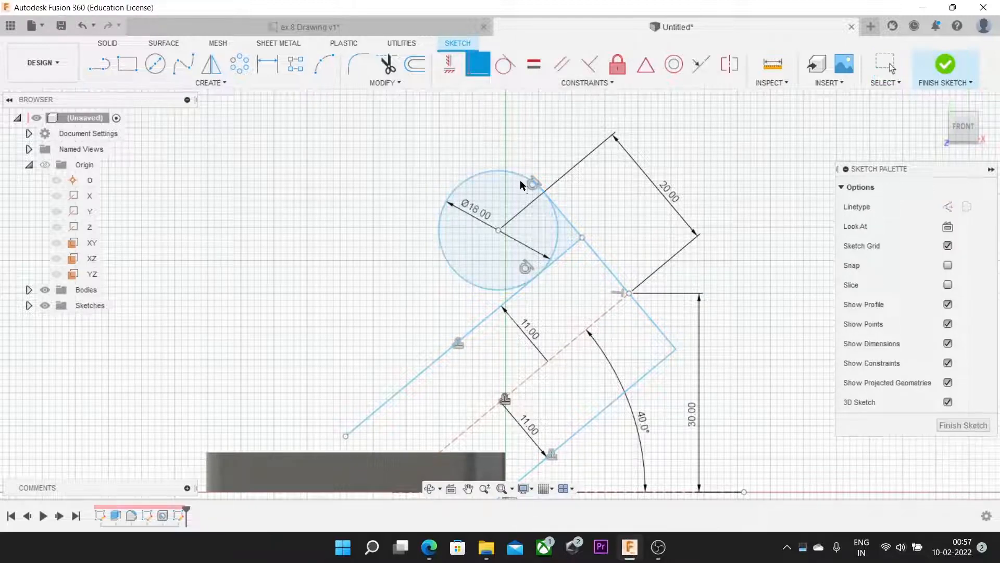
pyautogui.press('Escape')
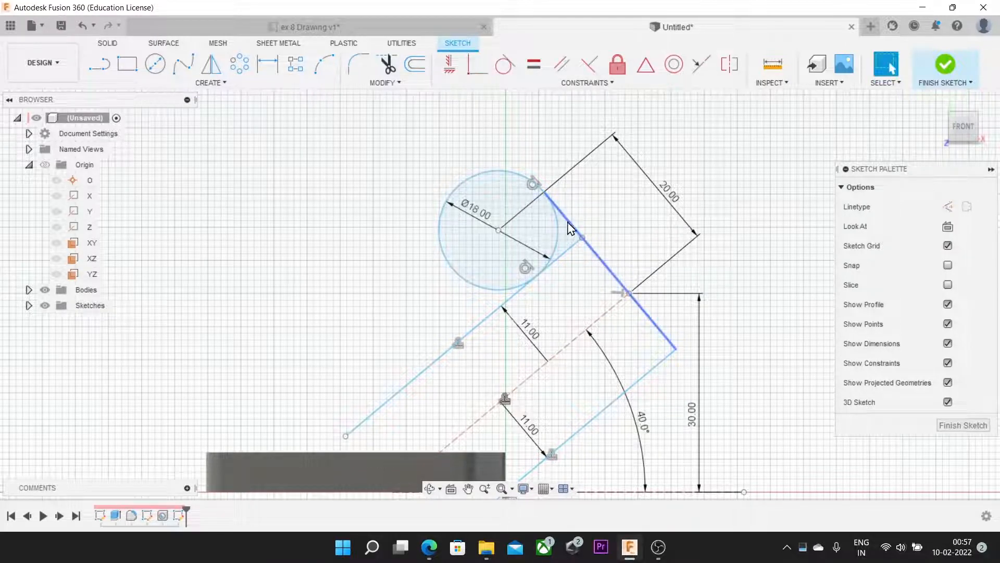
# Examine section A-A and detail B in the ex 8 drawing for the arm's step and the boss's sloping side
pyautogui.moveTo(564, 246)
pyautogui.mouseDown(button='middle')
pyautogui.moveTo(585, 163)
pyautogui.moveTo(624, 188)
pyautogui.moveTo(613, 147)
pyautogui.mouseUp(button='middle')
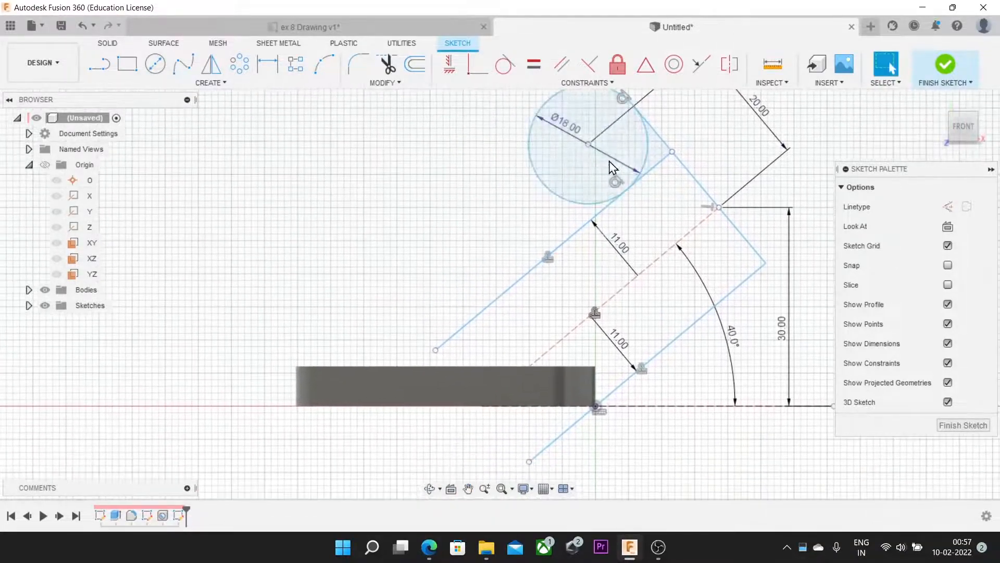
pyautogui.click(376, 28)
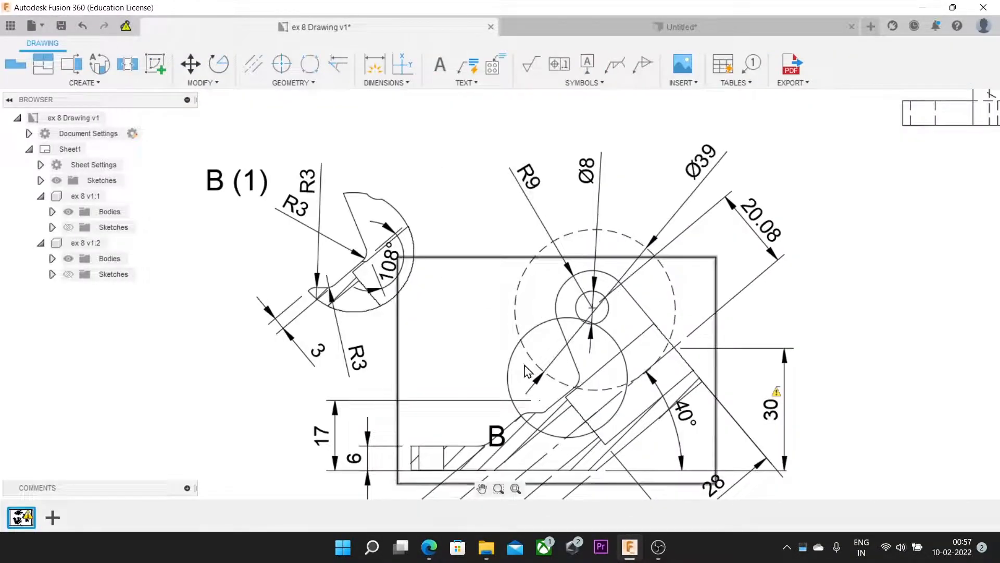
pyautogui.moveTo(527, 371)
pyautogui.mouseDown(button='middle')
pyautogui.moveTo(498, 318)
pyautogui.moveTo(535, 222)
pyautogui.mouseUp(button='middle')
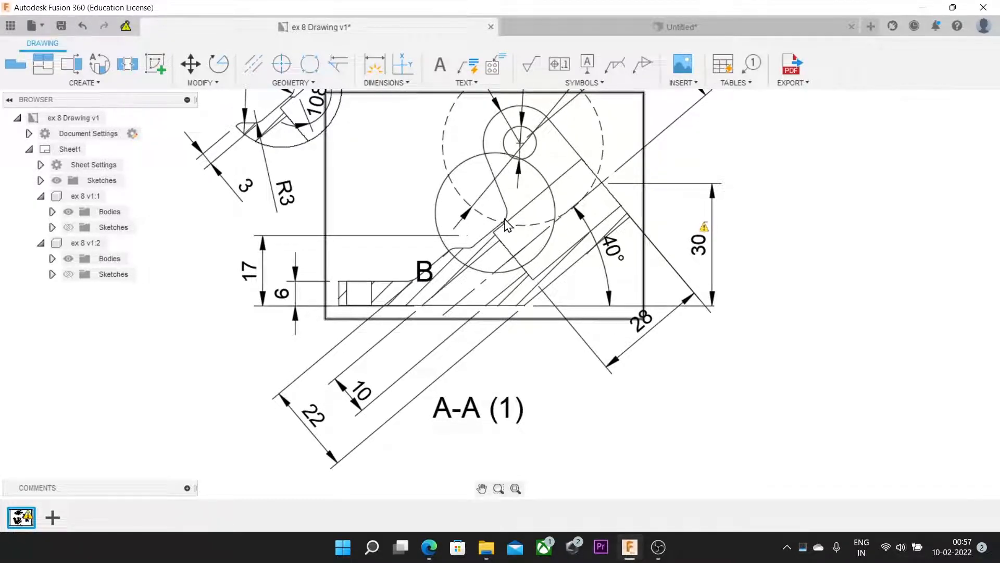
pyautogui.moveTo(417, 222); pyautogui.dragTo(468, 325, button='middle')
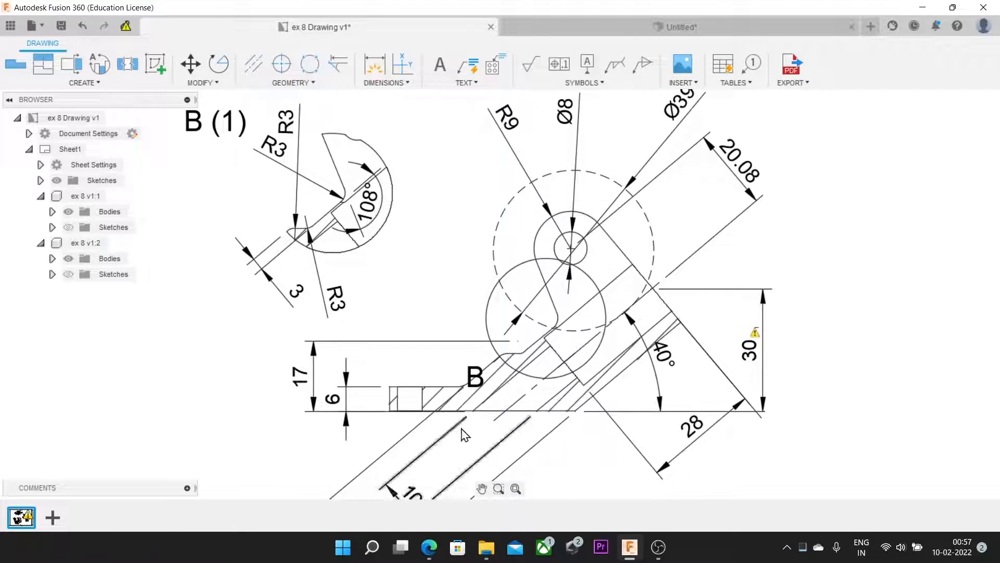
pyautogui.moveTo(544, 368); pyautogui.dragTo(549, 273, button='middle')
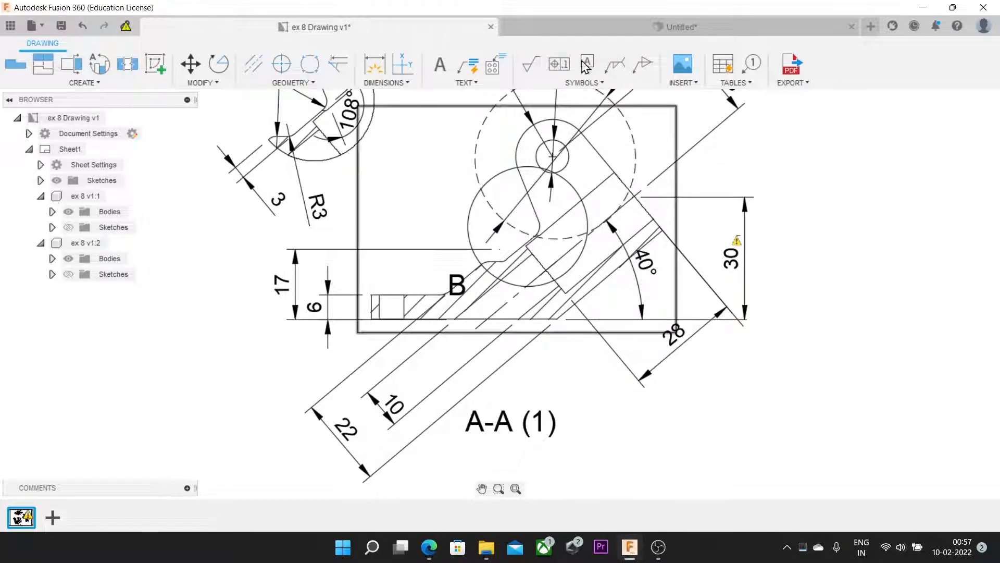
pyautogui.click(589, 27)
pyautogui.moveTo(531, 230)
pyautogui.mouseDown(button='middle')
pyautogui.moveTo(458, 207)
pyautogui.moveTo(419, 232)
pyautogui.mouseUp(button='middle')
# Try to offset the arm's upper inclined line
pyautogui.click(384, 82)
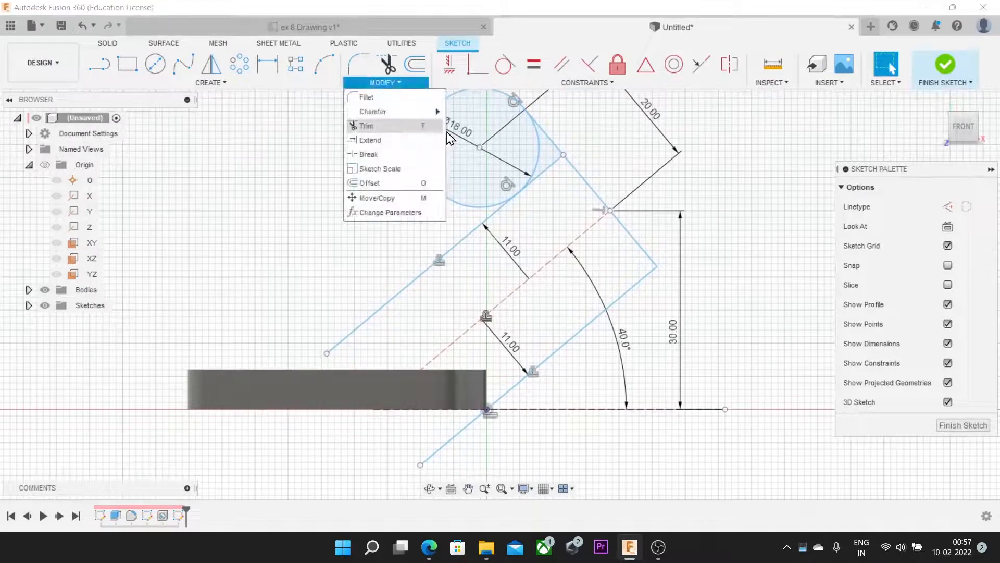
pyautogui.click(379, 182)
pyautogui.click(425, 272)
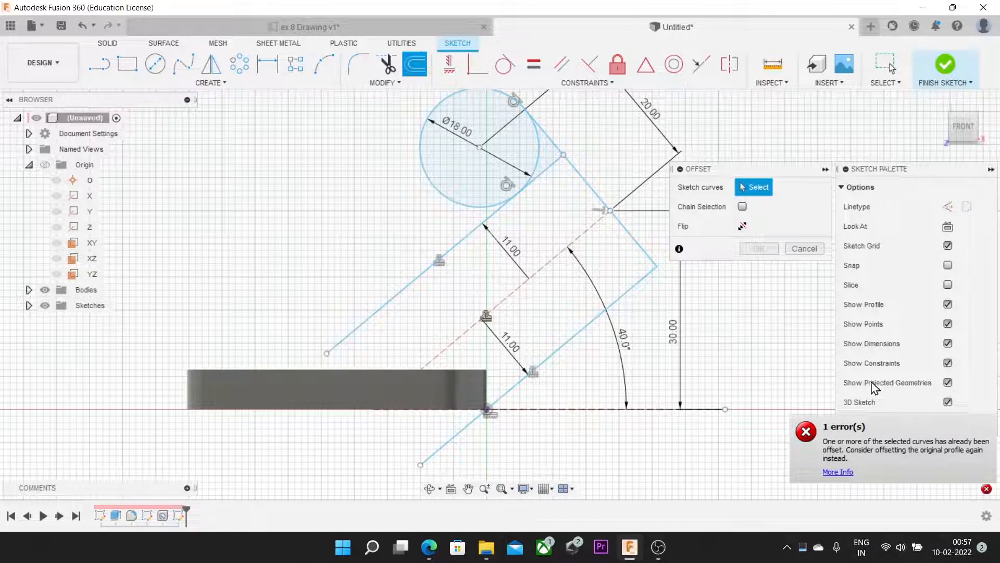
pyautogui.press('Escape')
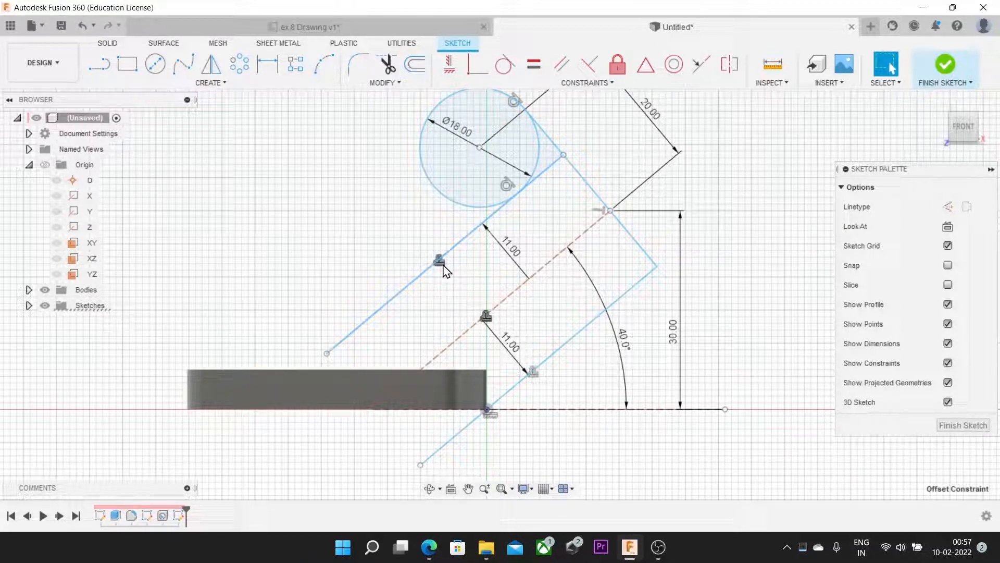
# Delete the upper line's offset constraint and offset that line 3 mm inward, toward the inclined construction line
pyautogui.click(443, 268)
pyautogui.press('Delete')
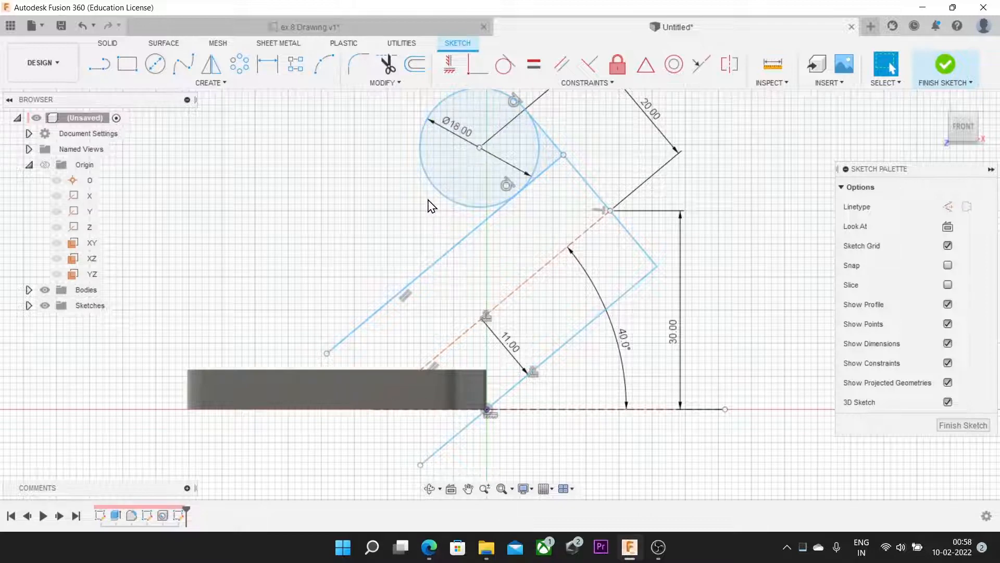
pyautogui.click(385, 82)
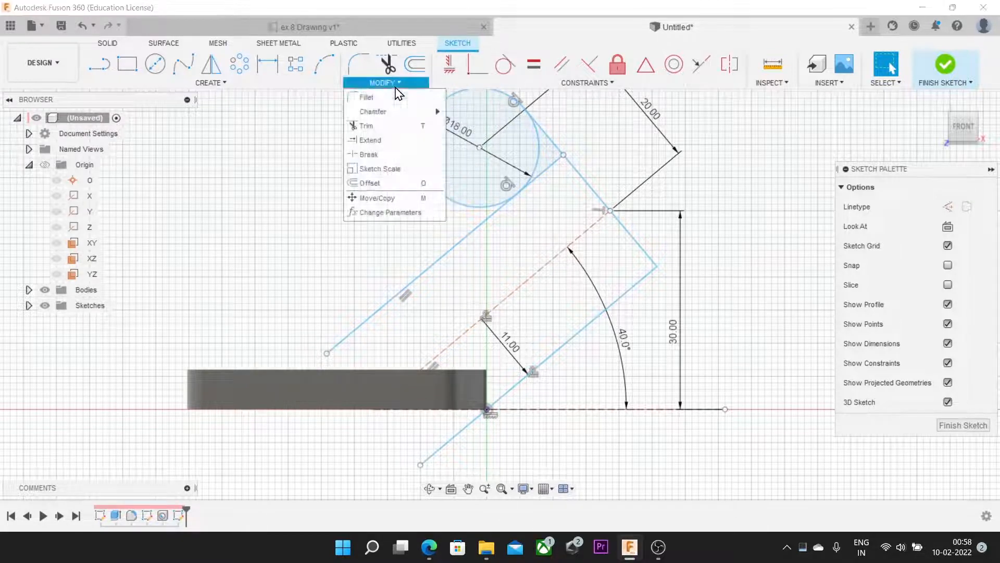
pyautogui.click(371, 183)
pyautogui.click(442, 258)
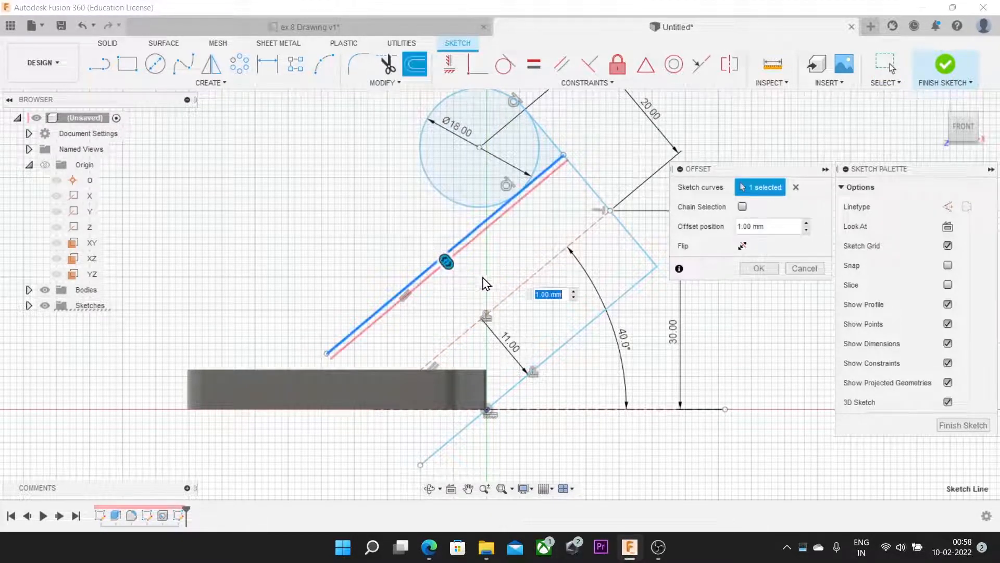
pyautogui.write('3')
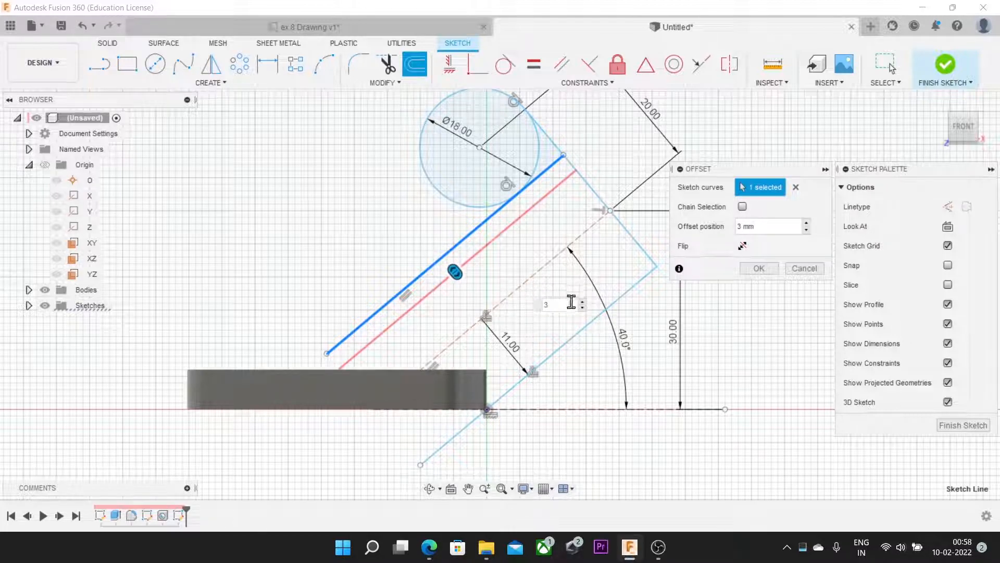
pyautogui.press('Return')
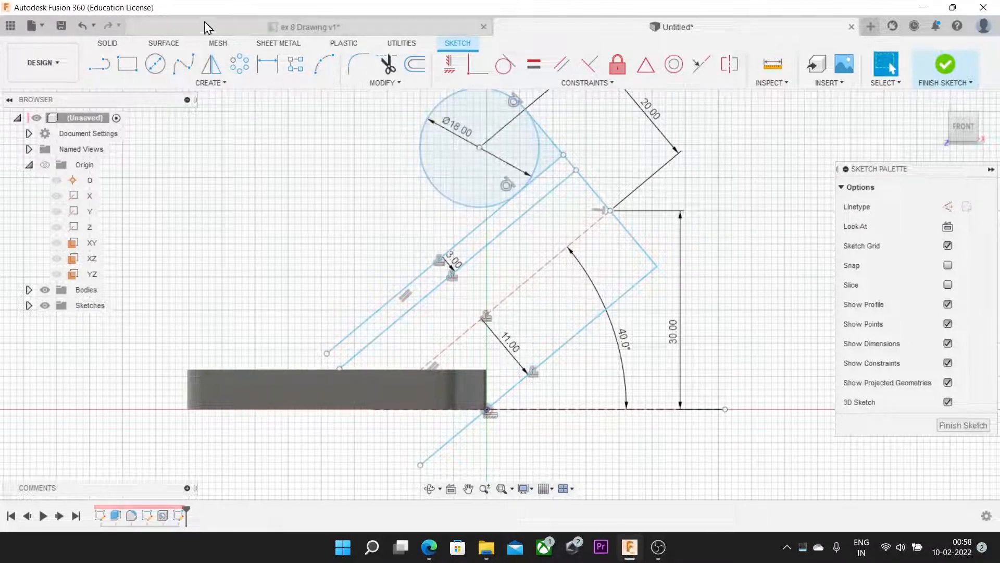
# Draw a line about 16 mm long, tangent to the circle's outer side, down to the 3 mm offset line
pyautogui.click(99, 64)
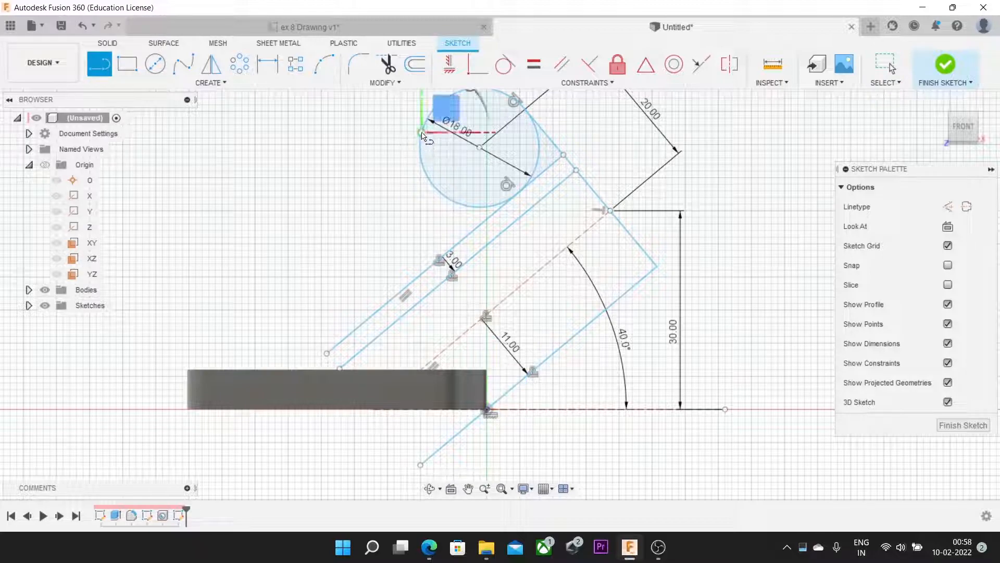
pyautogui.click(423, 167)
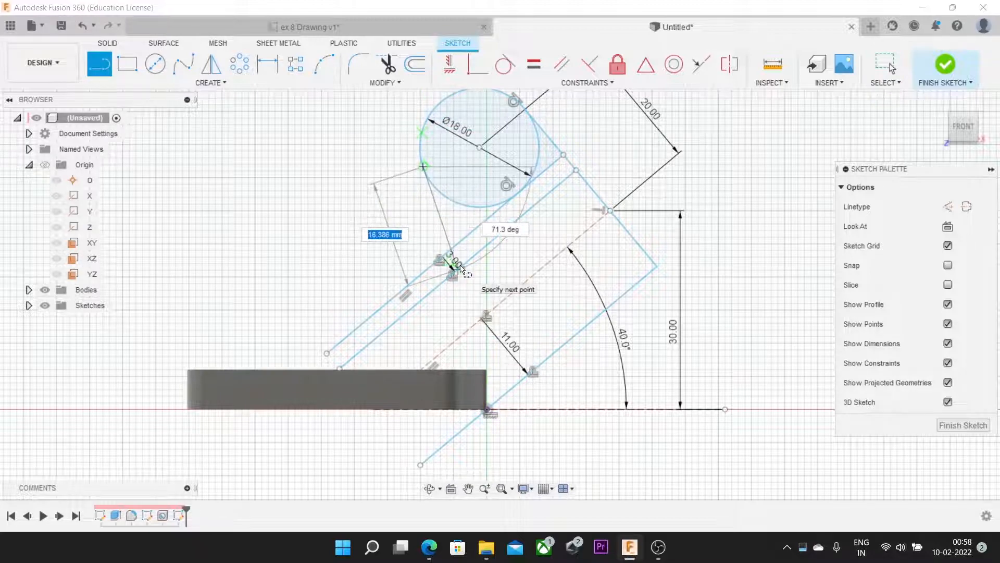
pyautogui.click(462, 271)
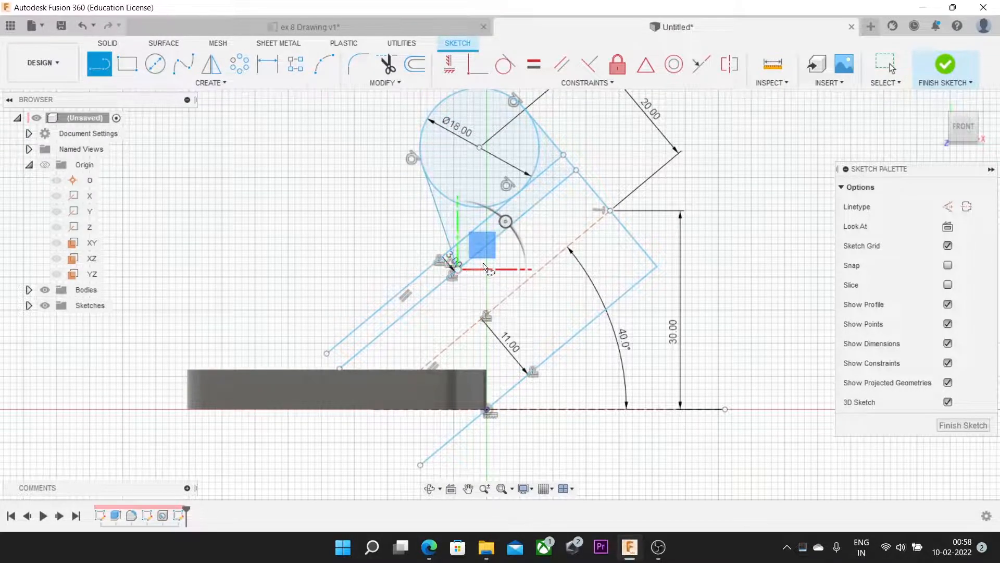
pyautogui.press('Escape')
# Dimension the obtuse angle between the boss's tangent line and the 3 mm offset line as 108 degrees
pyautogui.scroll(3, 523, 282)
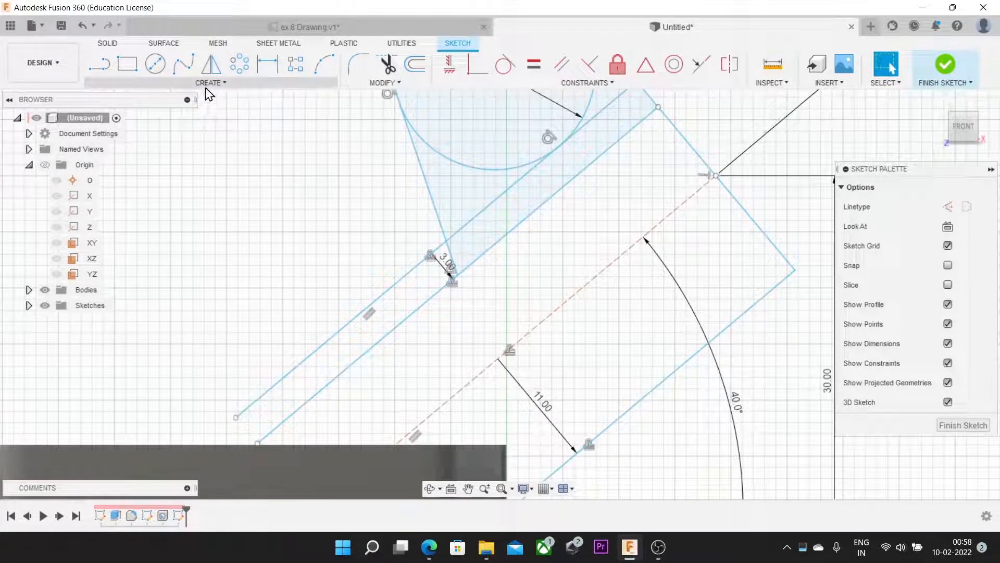
pyautogui.click(272, 65)
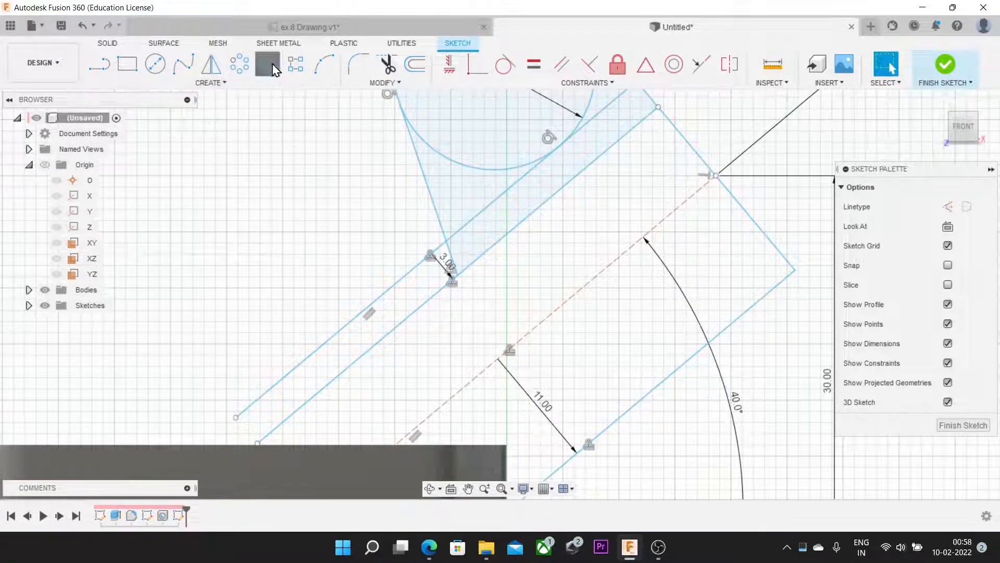
pyautogui.click(440, 216)
pyautogui.click(445, 284)
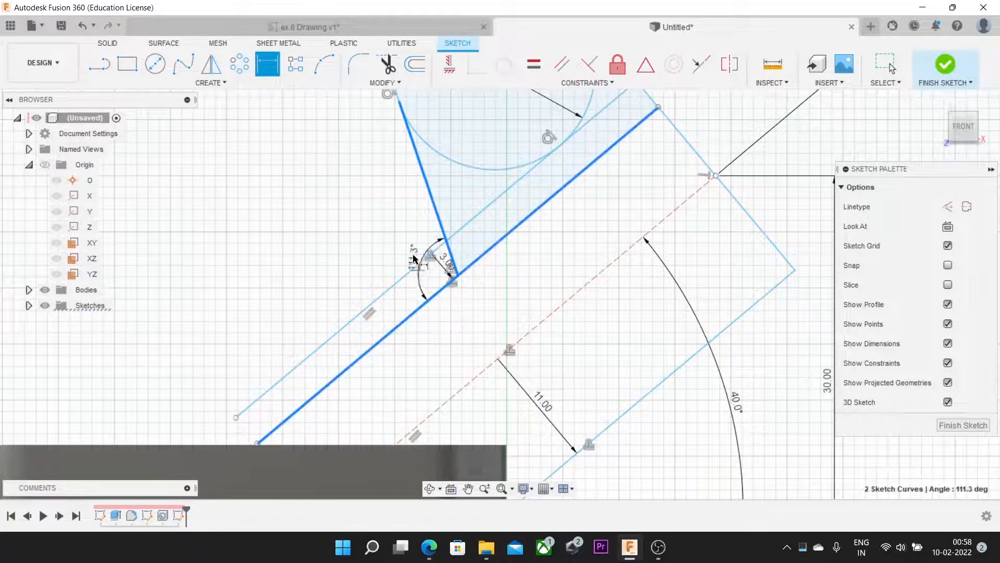
pyautogui.click(416, 254)
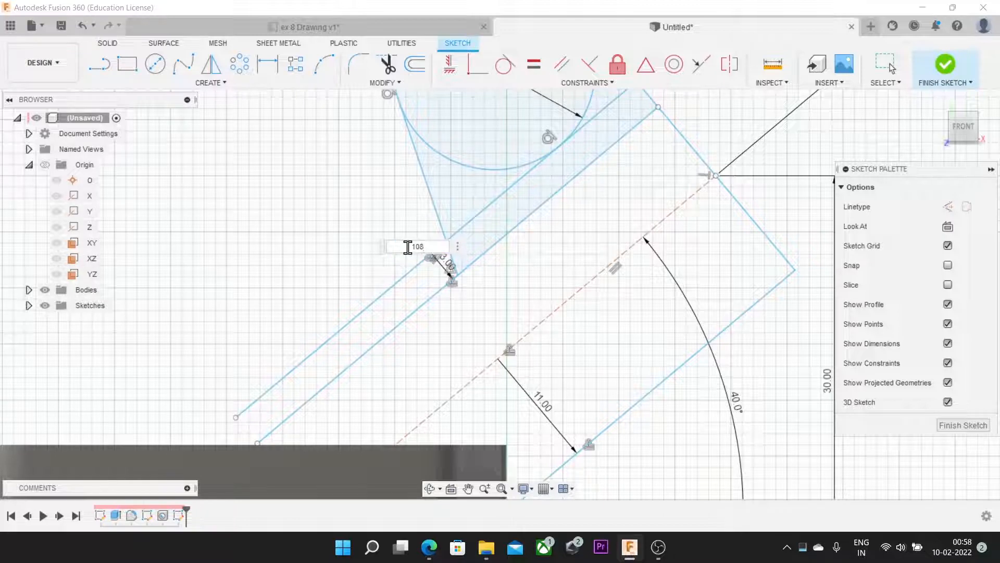
pyautogui.press('Return')
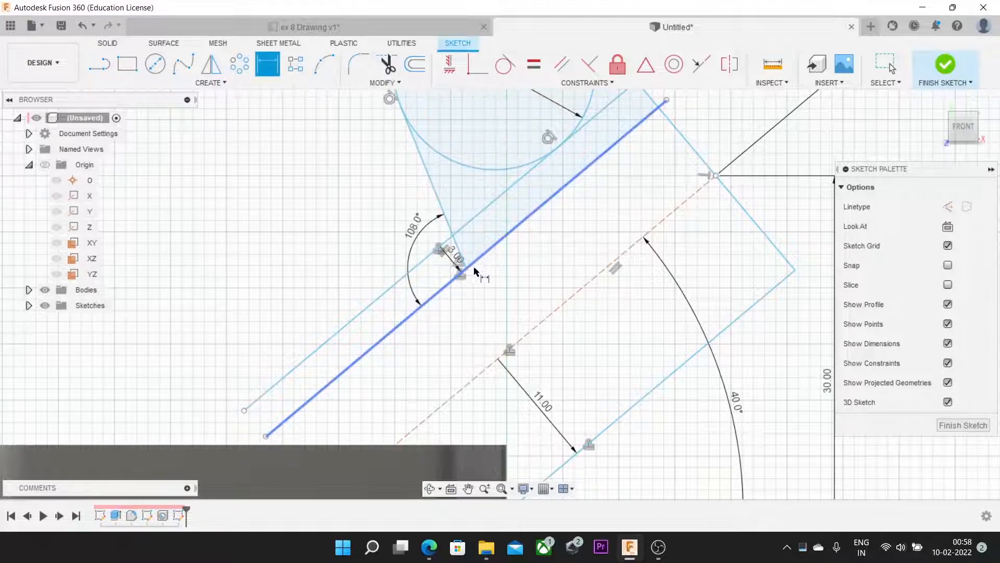
# Check the drawing's detail view B and fillet the corner between the boss's tangent line and the 3 mm offset line with a 3 mm radius
pyautogui.click(307, 28)
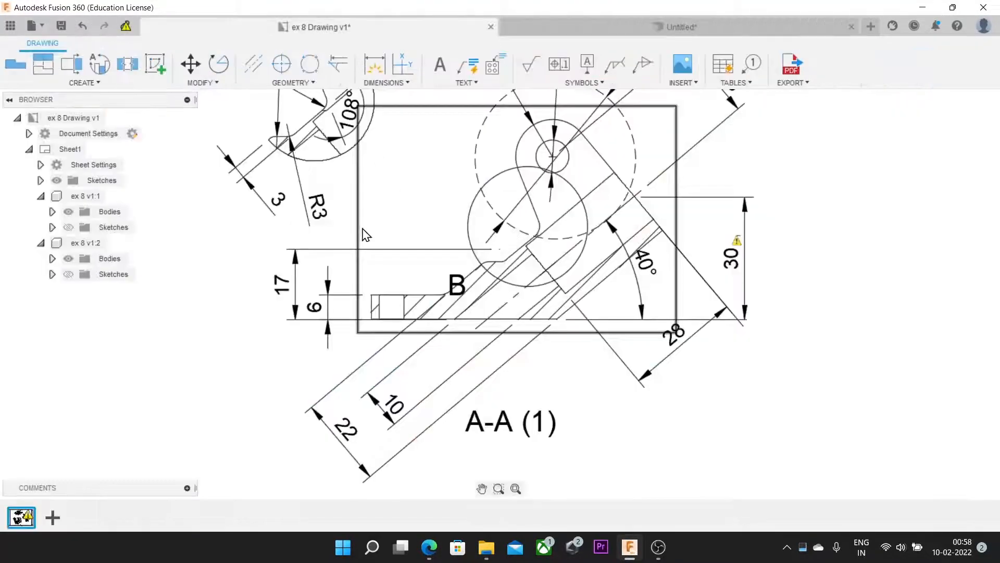
pyautogui.moveTo(373, 229)
pyautogui.mouseDown(button='middle')
pyautogui.moveTo(382, 230)
pyautogui.moveTo(399, 324)
pyautogui.mouseUp(button='middle')
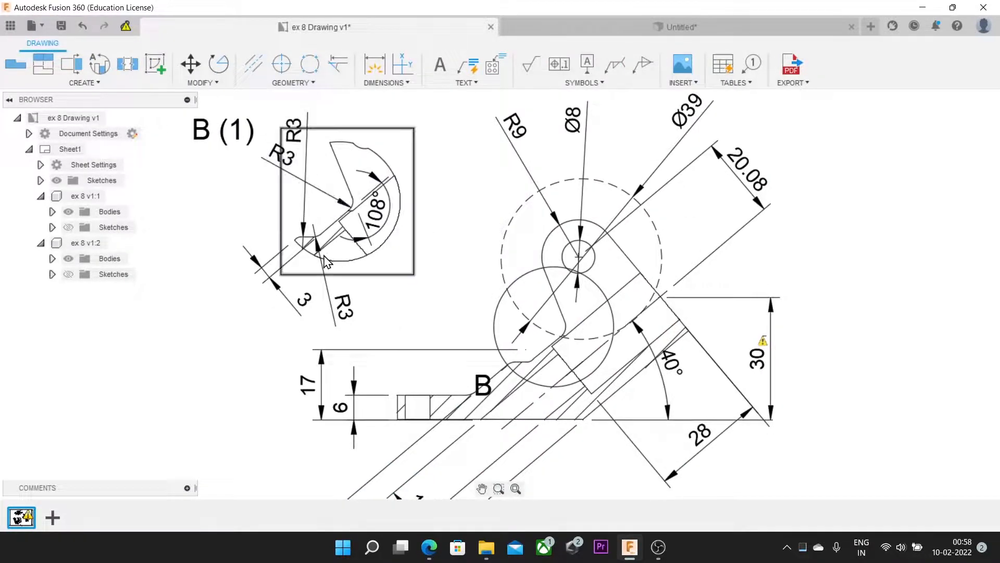
pyautogui.click(577, 31)
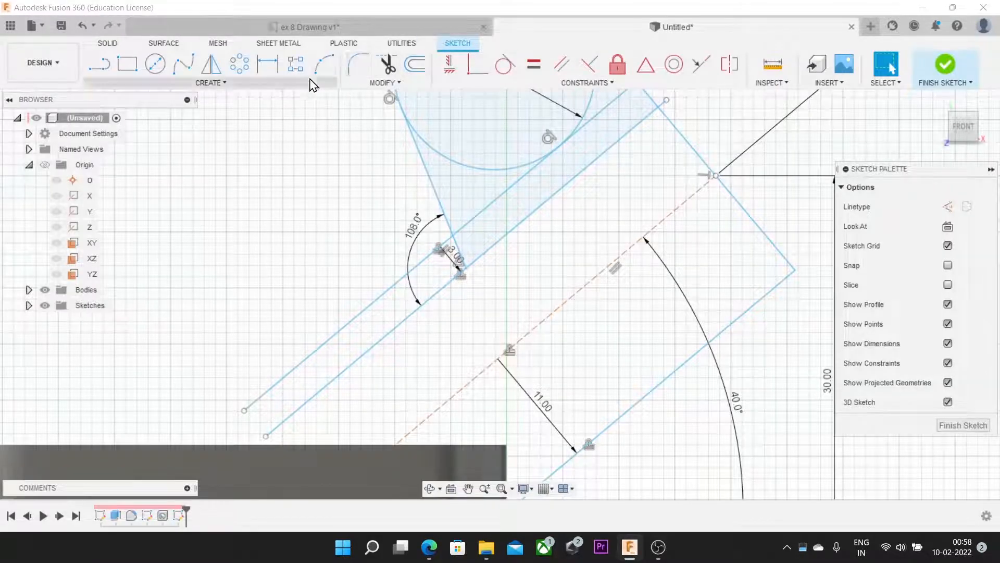
pyautogui.click(348, 67)
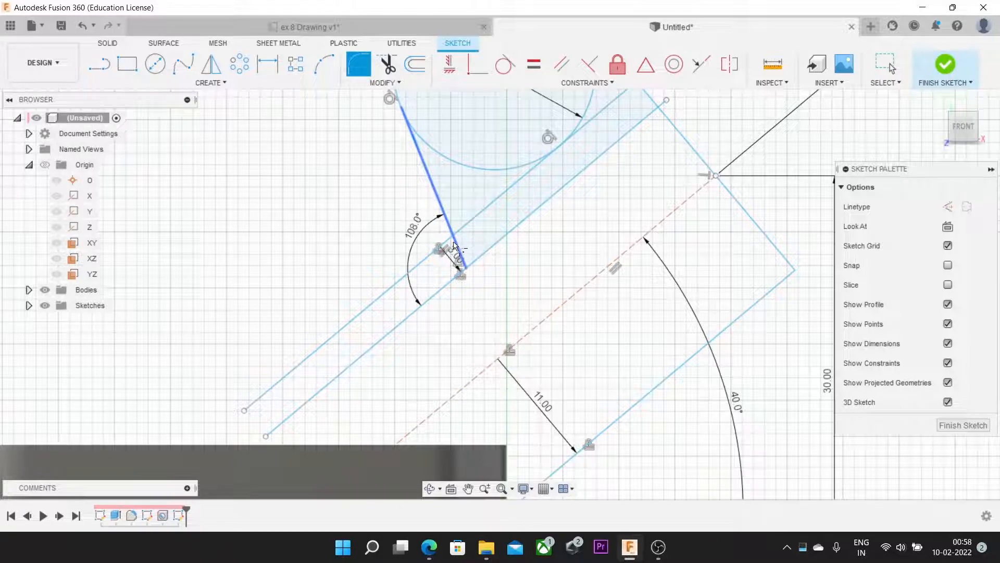
pyautogui.click(453, 245)
pyautogui.click(451, 284)
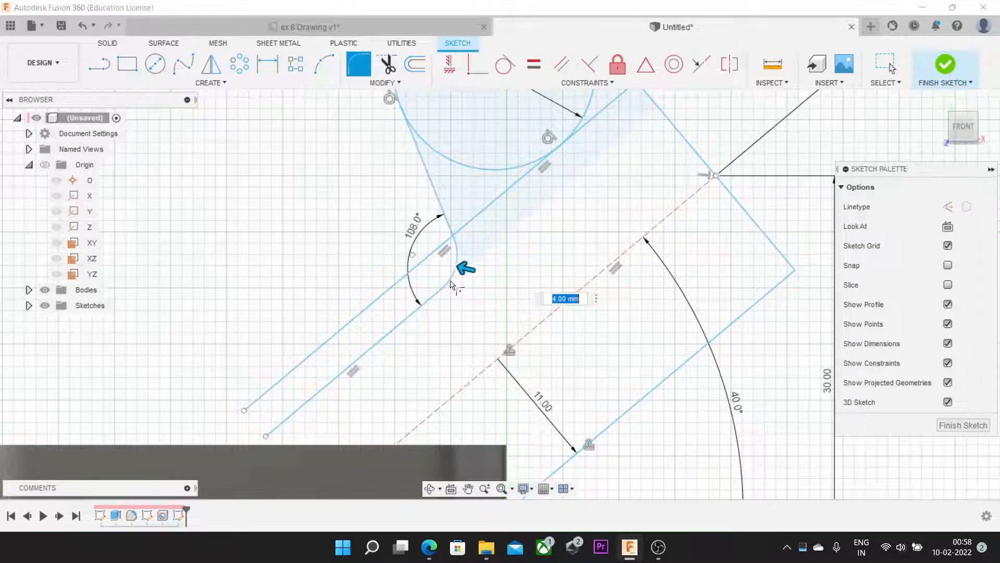
pyautogui.write('3')
pyautogui.press('Return')
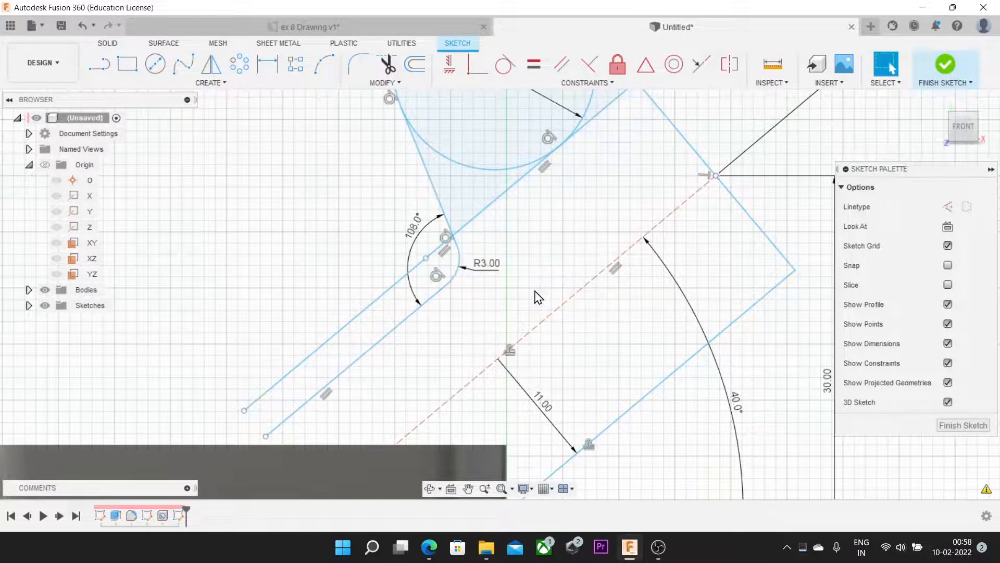
# Consult the section and detail views, and draw a horizontal line about 4.7 mm long between the two parallel inclined lines above the base
pyautogui.moveTo(524, 251); pyautogui.dragTo(601, 163, button='middle')
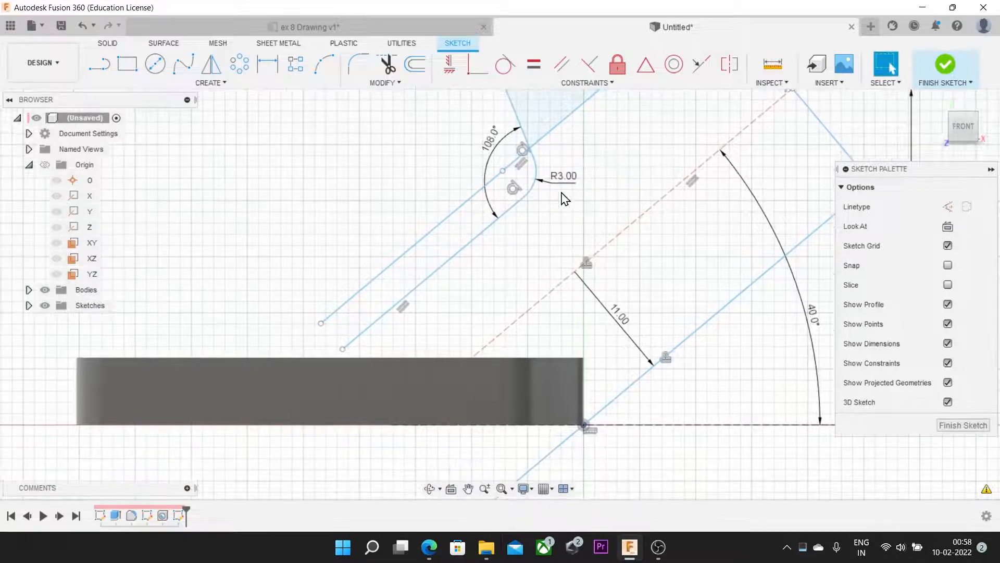
pyautogui.click(308, 27)
pyautogui.scroll(5, 379, 270)
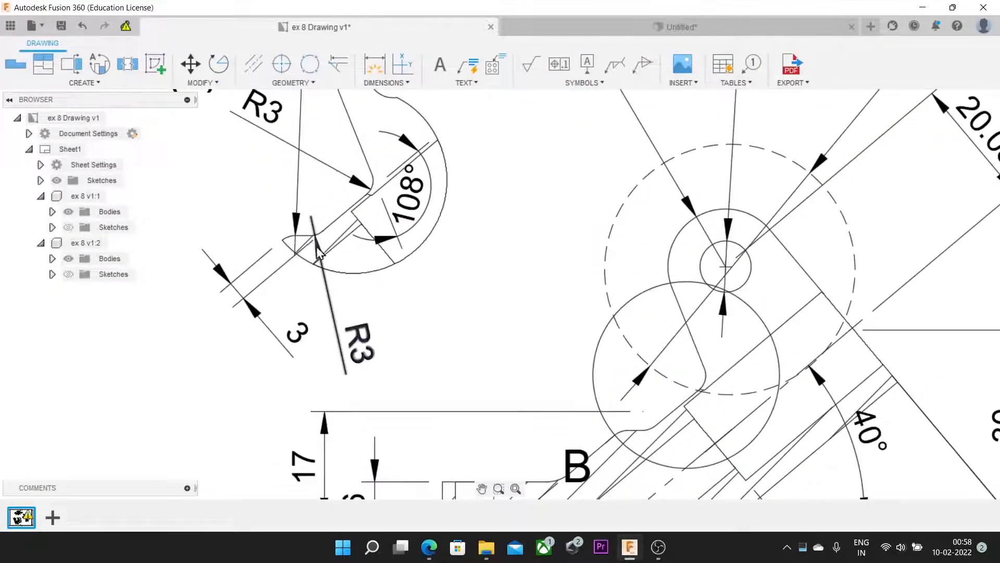
pyautogui.scroll(-4, 363, 239)
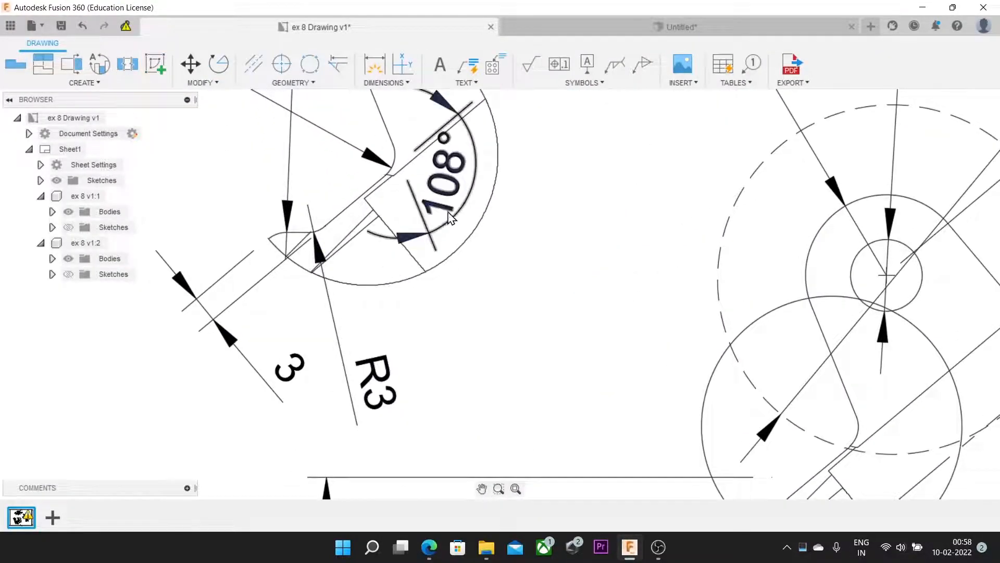
pyautogui.scroll(5, 598, 327)
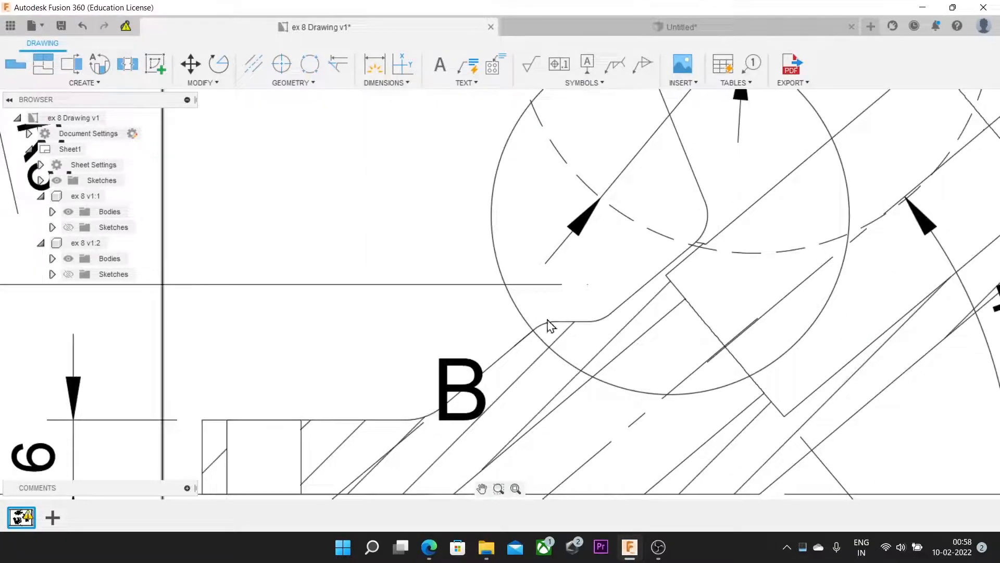
pyautogui.click(648, 30)
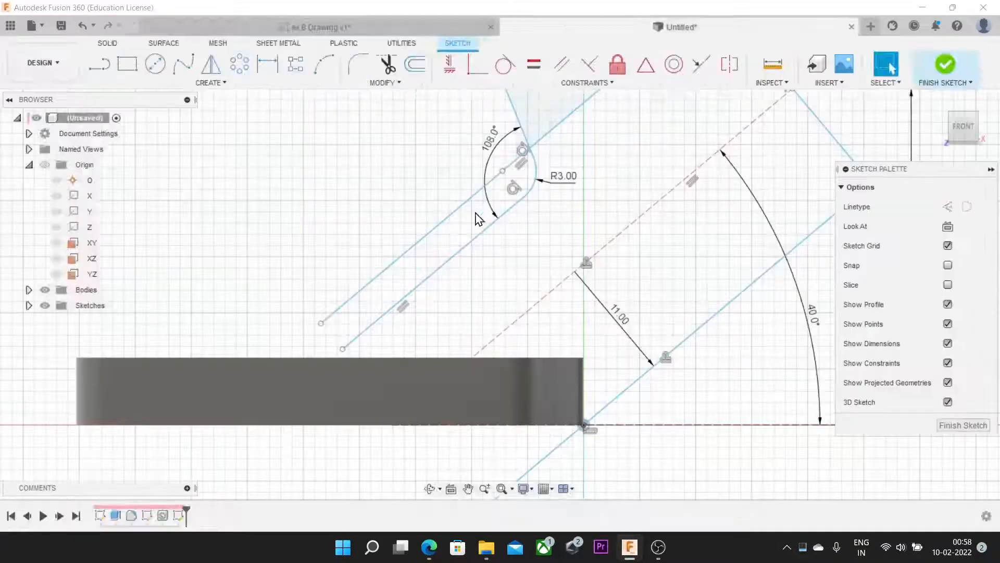
pyautogui.click(110, 67)
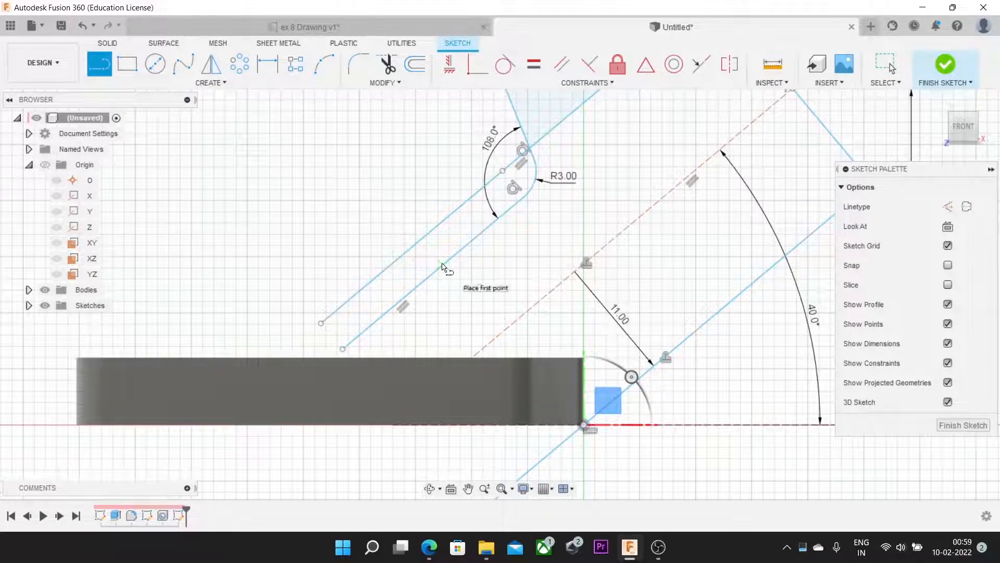
pyautogui.click(390, 264)
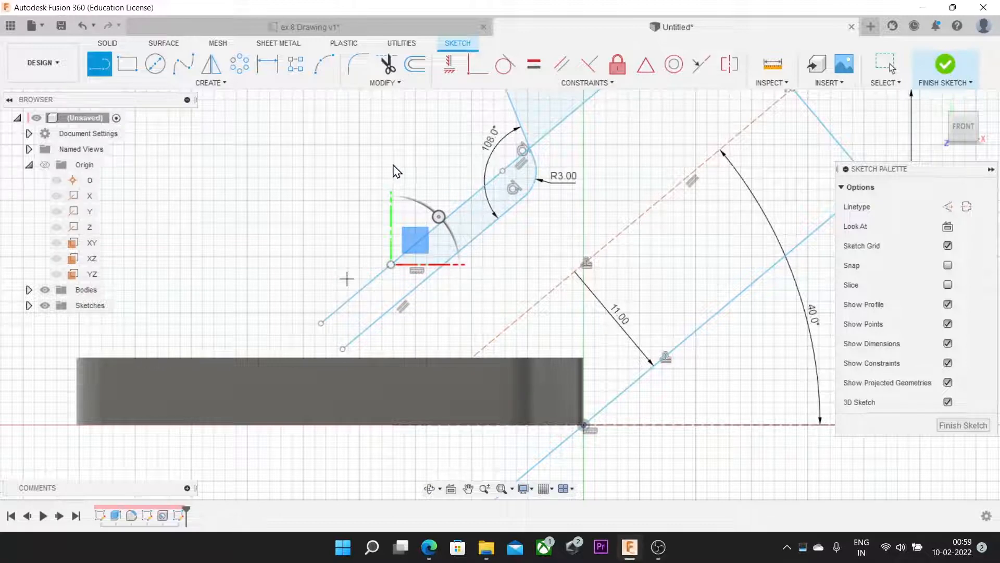
pyautogui.press('Escape')
# Dimension the short horizontal line's height above the origin as 17 mm, as given in section A-A
pyautogui.click(267, 64)
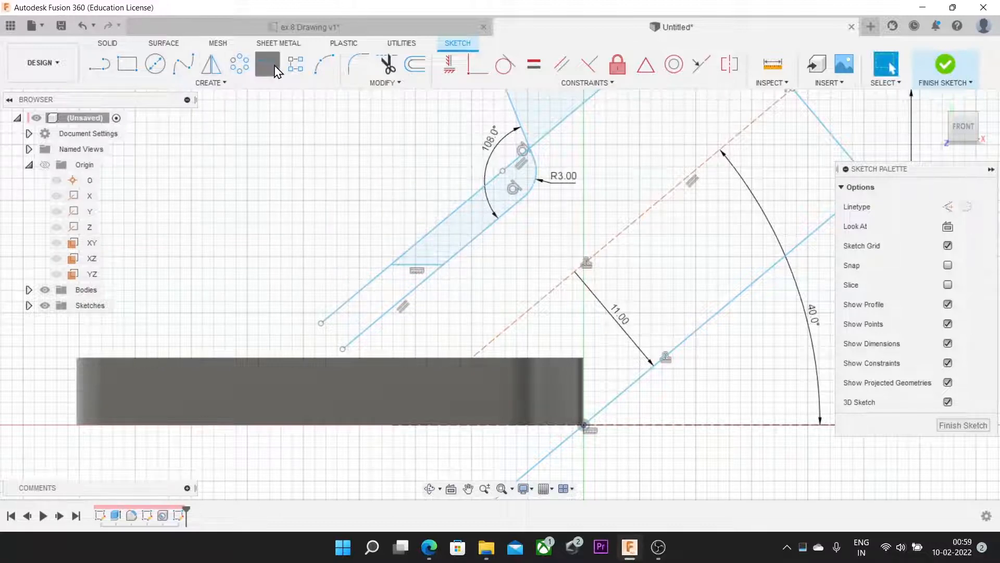
pyautogui.click(421, 270)
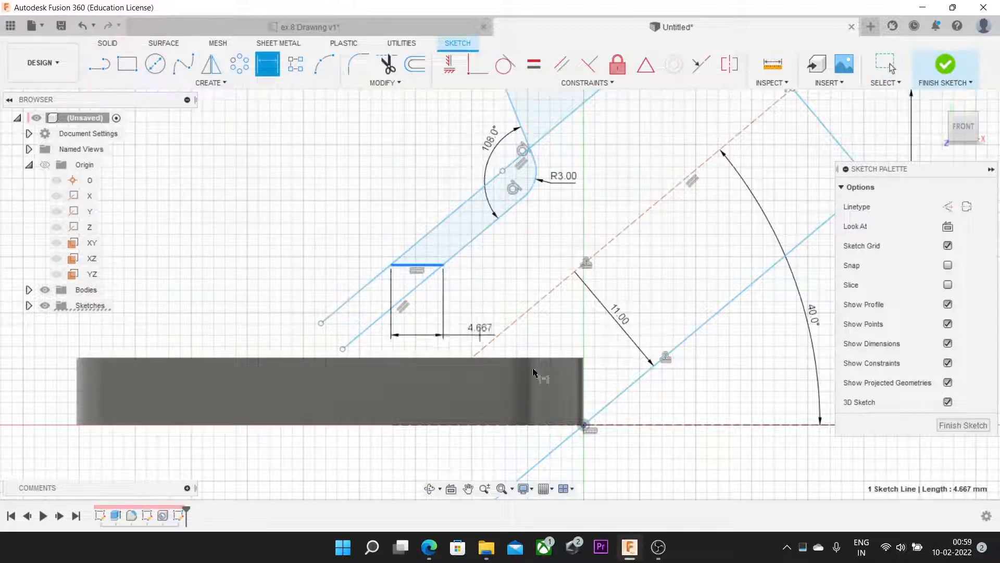
pyautogui.click(584, 425)
pyautogui.moveTo(585, 425); pyautogui.dragTo(626, 335, button='middle')
pyautogui.moveTo(235, 256); pyautogui.dragTo(458, 278, button='middle')
pyautogui.click(212, 269)
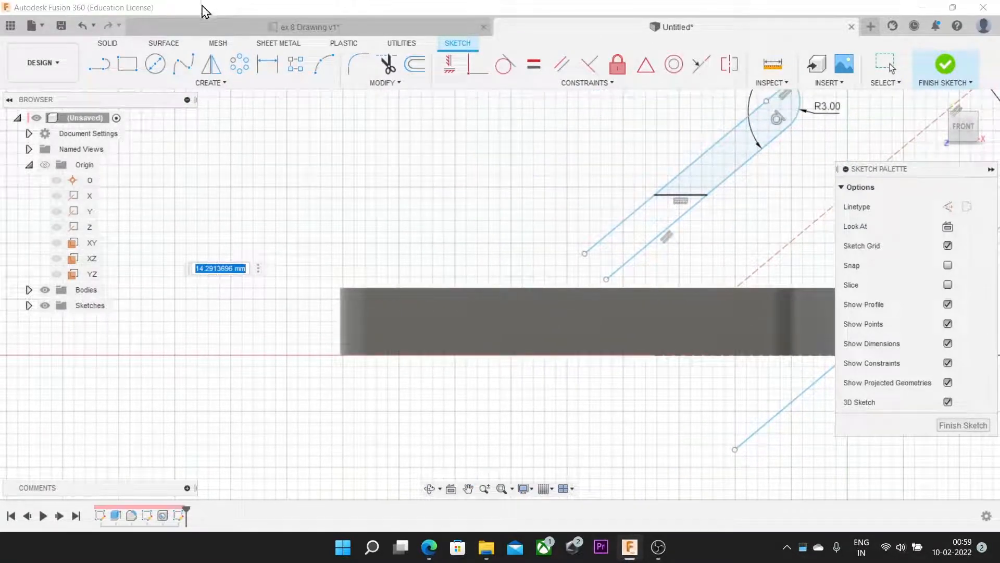
pyautogui.click(240, 33)
pyautogui.scroll(-3, 374, 171)
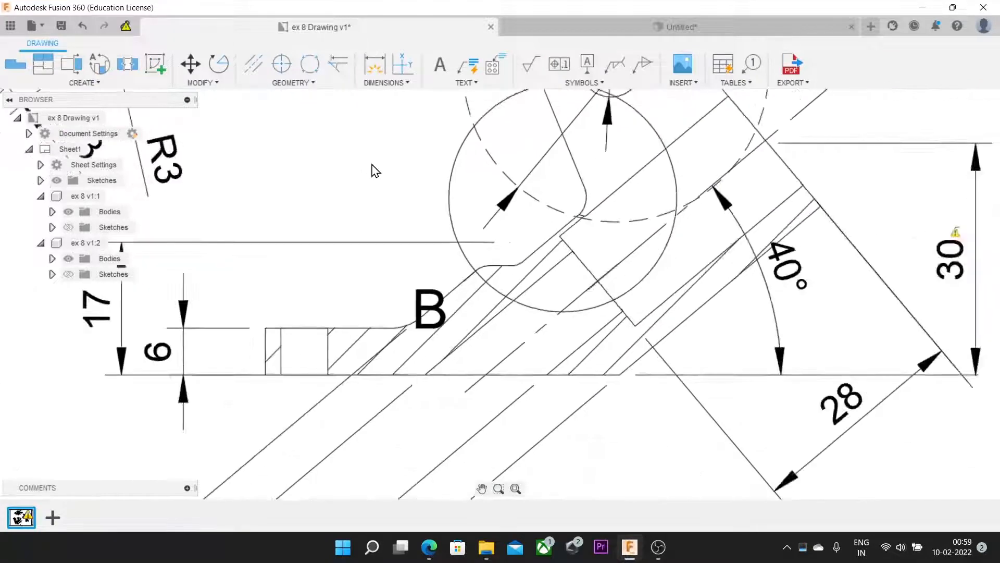
pyautogui.scroll(-1, 232, 305)
pyautogui.scroll(-3, 369, 292)
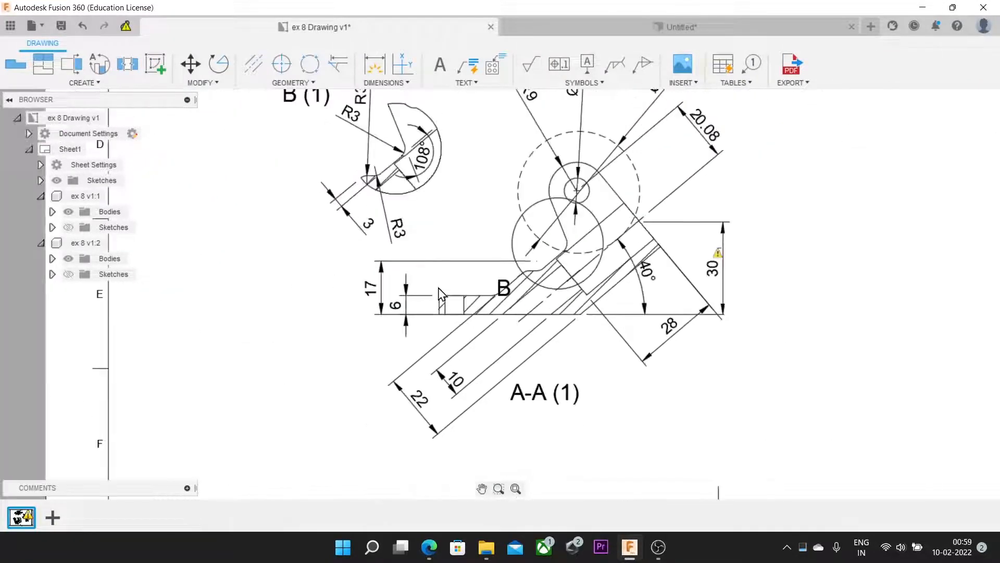
pyautogui.click(587, 33)
pyautogui.doubleClick(219, 269)
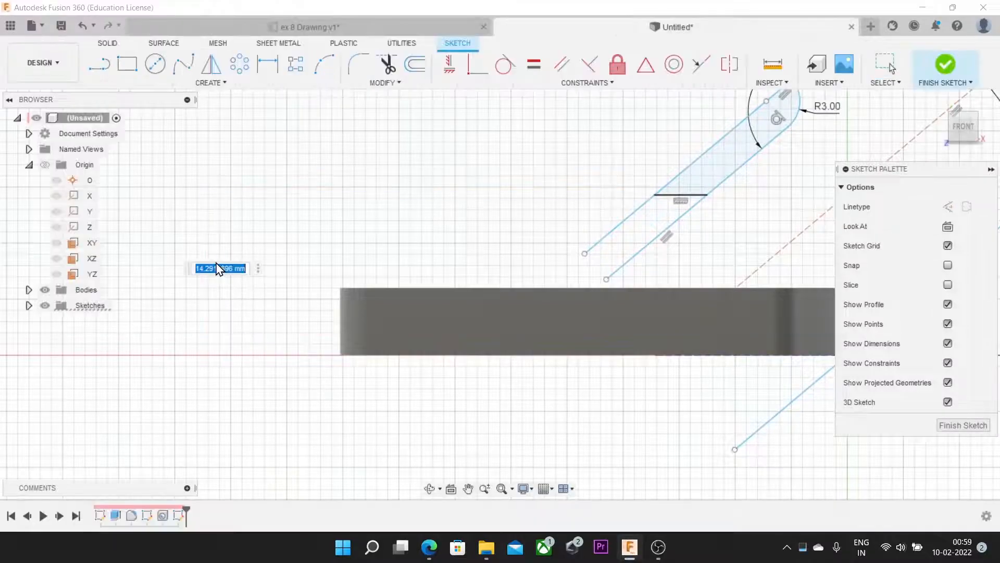
pyautogui.press('BackSpace')
pyautogui.write('17')
pyautogui.press('Return')
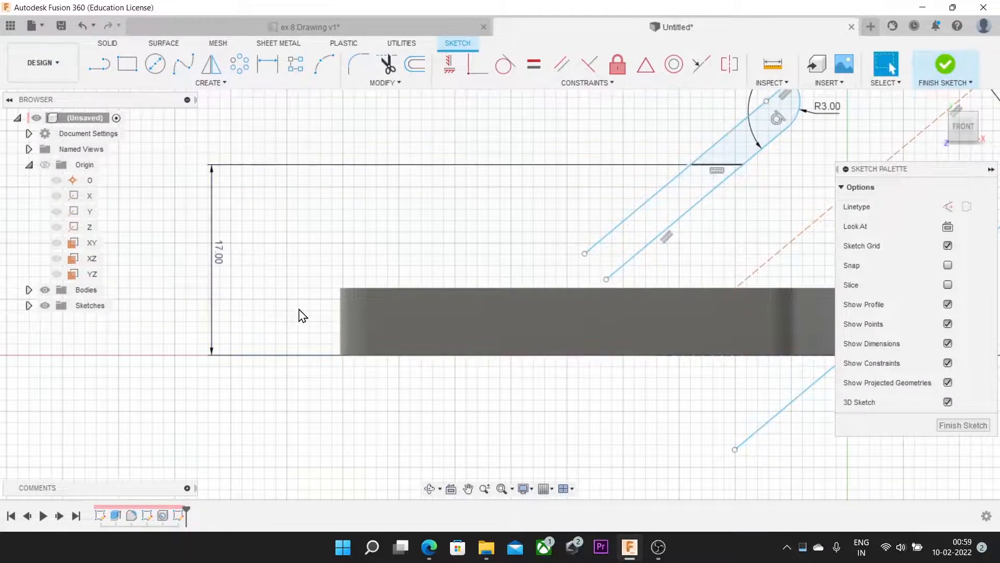
# Check the radii in detail view B and fillet the corner between the outer inclined line and the short horizontal line with a 3 mm radius
pyautogui.moveTo(255, 346); pyautogui.dragTo(156, 393, button='middle')
pyautogui.scroll(2, 554, 217)
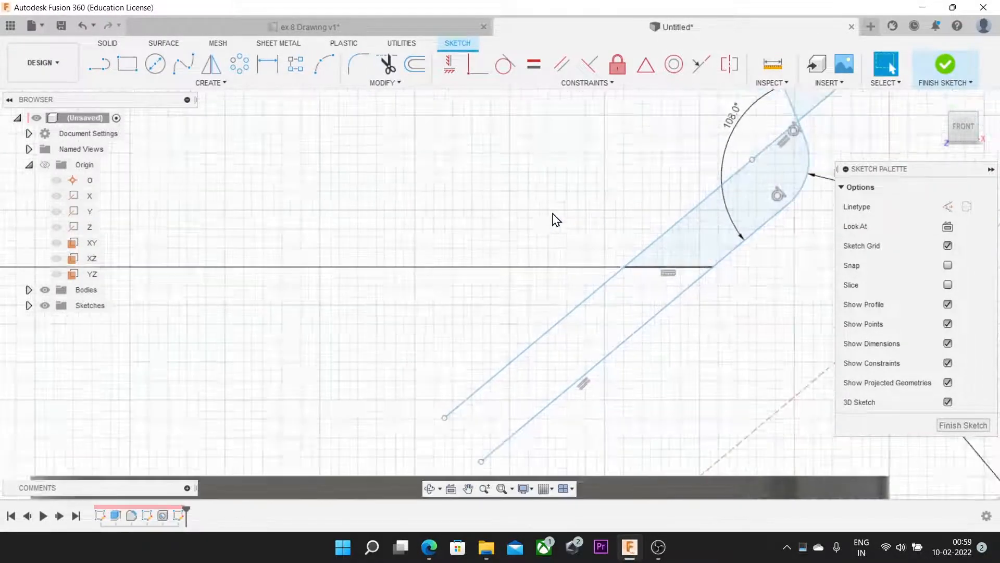
pyautogui.scroll(-2, 526, 235)
pyautogui.scroll(2, 525, 182)
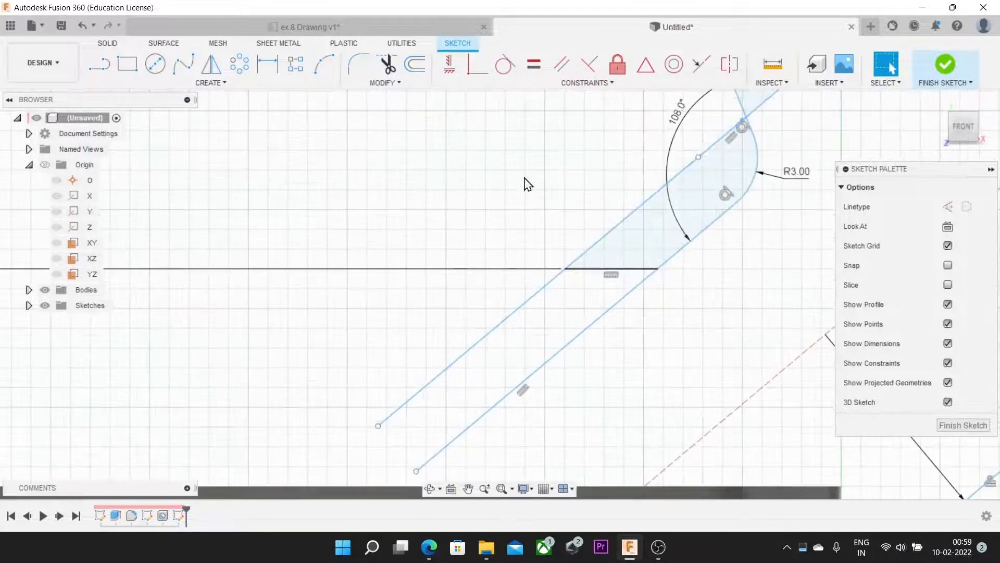
pyautogui.click(357, 27)
pyautogui.scroll(4, 376, 224)
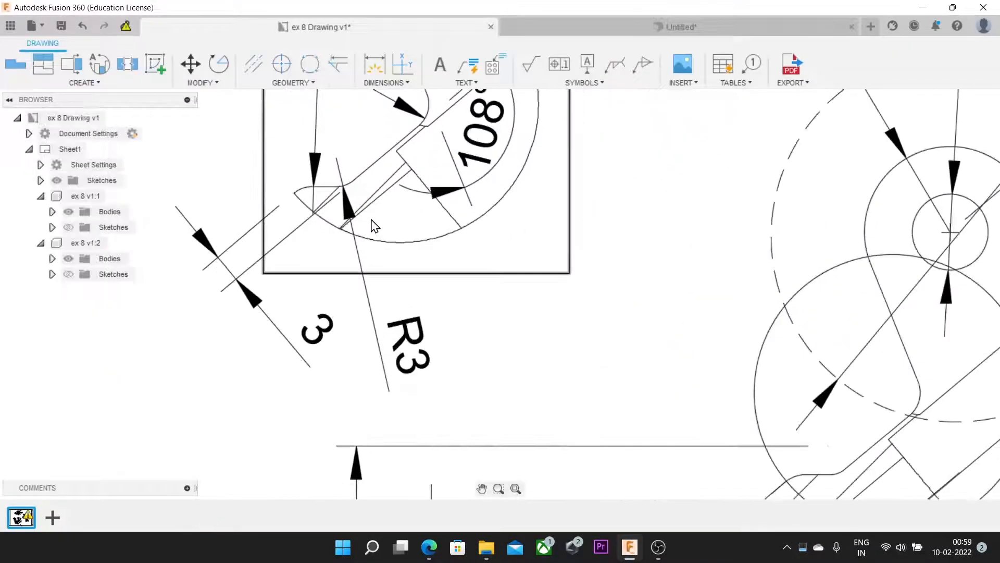
pyautogui.scroll(-2, 384, 229)
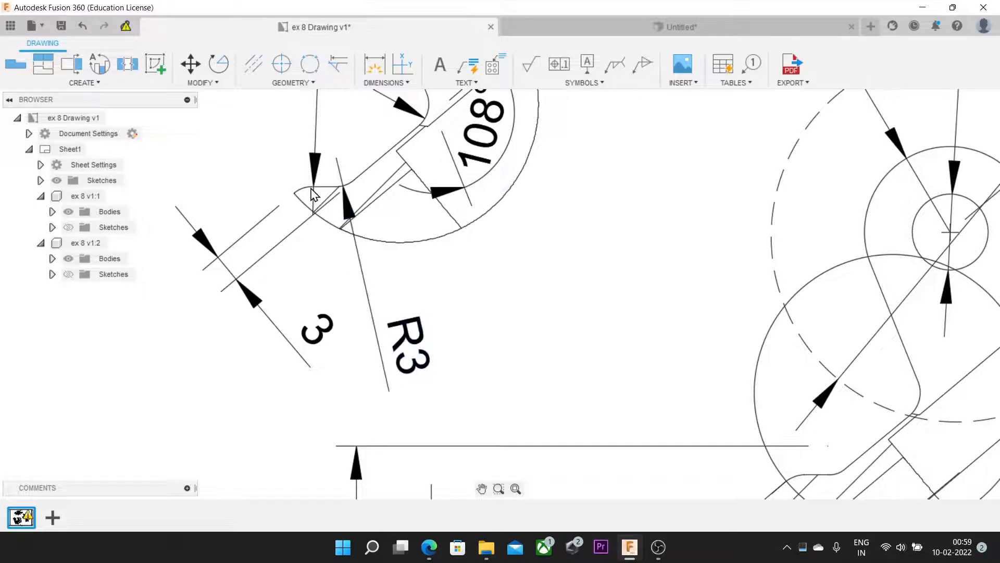
pyautogui.scroll(-3, 380, 240)
pyautogui.scroll(2, 348, 157)
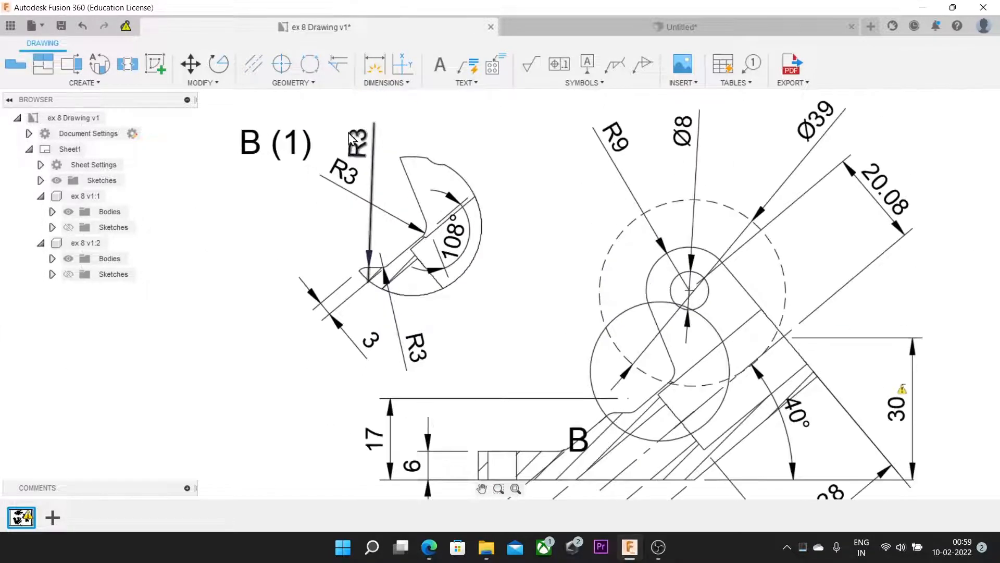
pyautogui.click(590, 32)
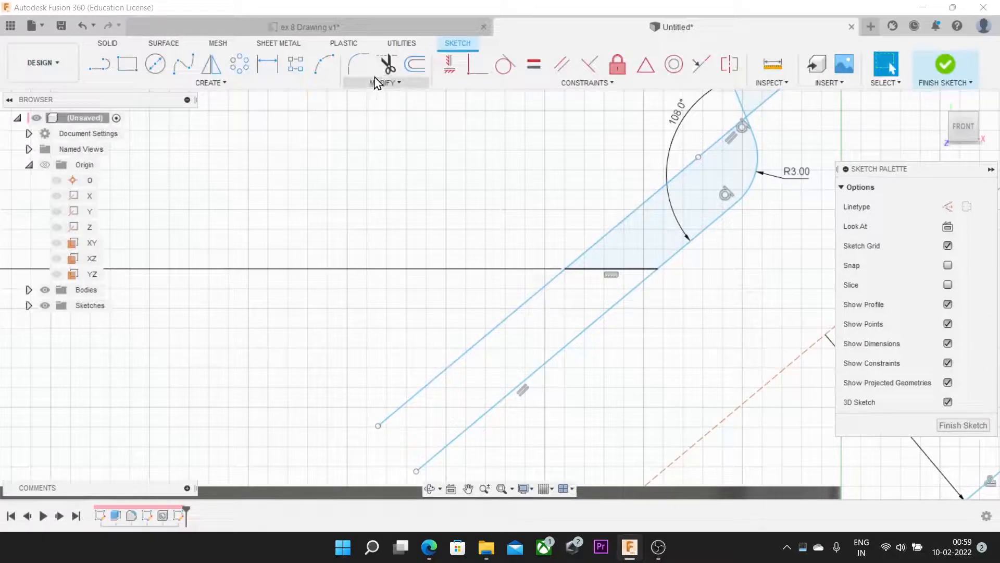
pyautogui.click(361, 69)
pyautogui.click(582, 274)
pyautogui.click(552, 273)
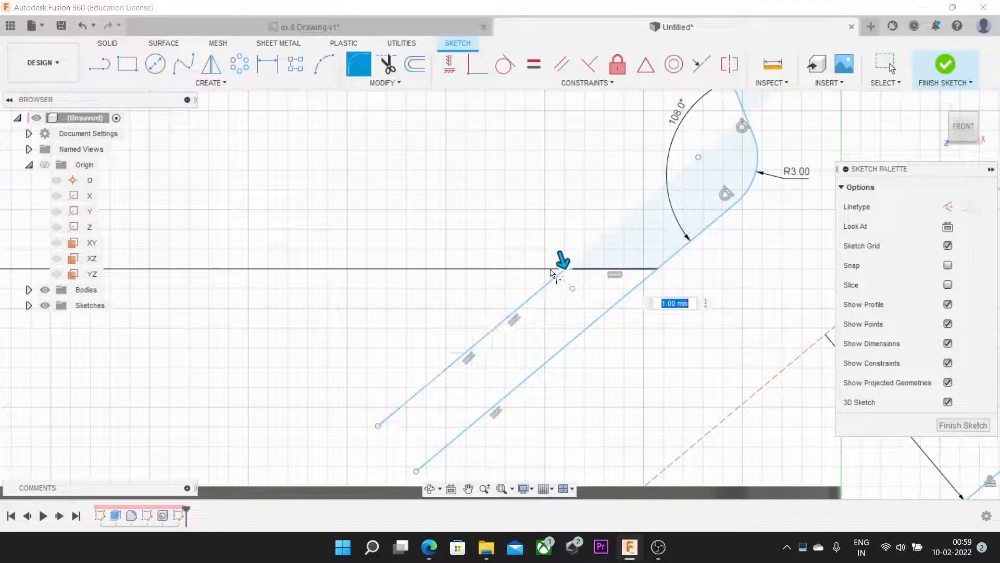
pyautogui.write('3')
pyautogui.press('Return')
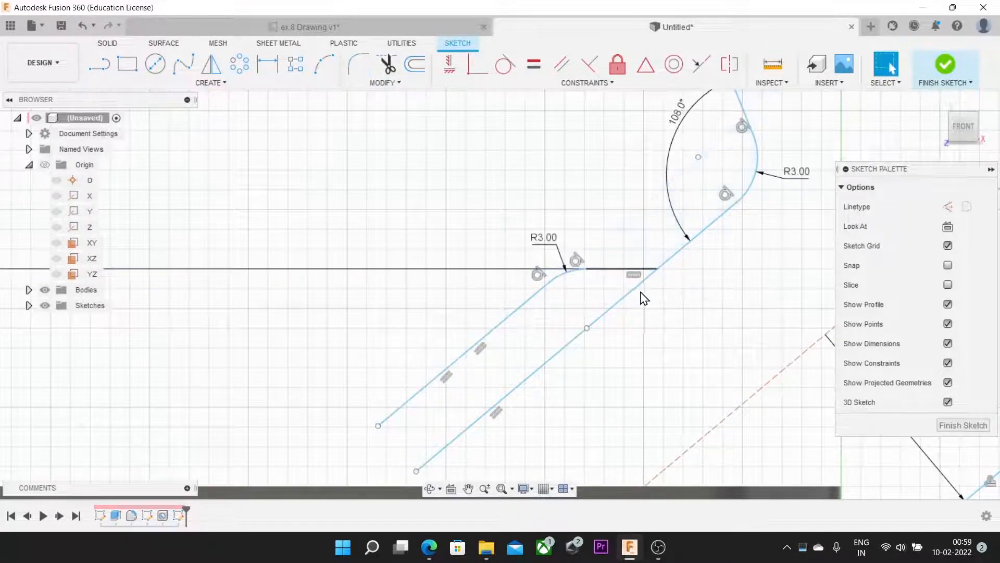
# Fillet the corner between the short horizontal line and the inner offset line with a 3 mm radius
pyautogui.click(635, 286)
pyautogui.click(641, 270)
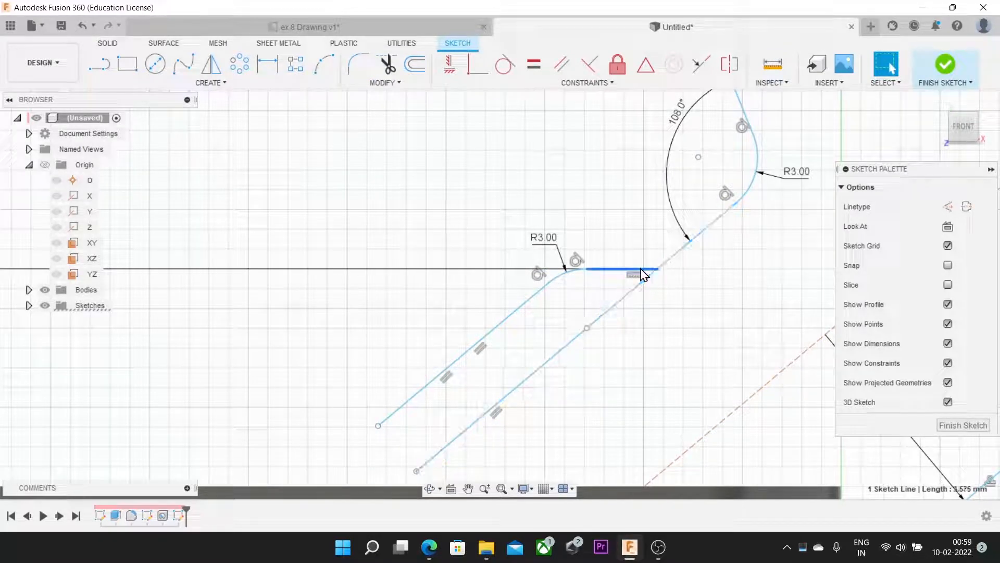
pyautogui.click(669, 269)
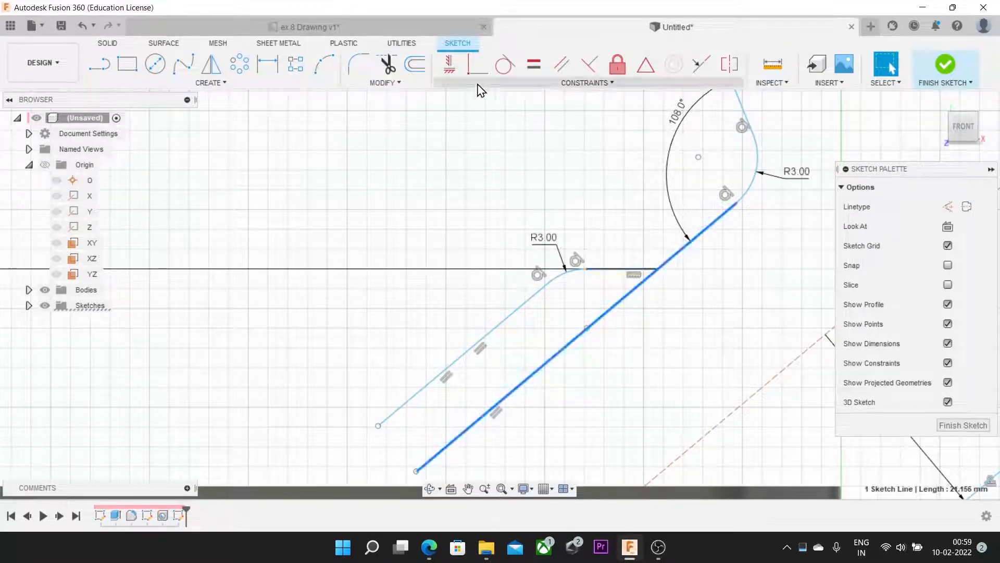
pyautogui.click(358, 64)
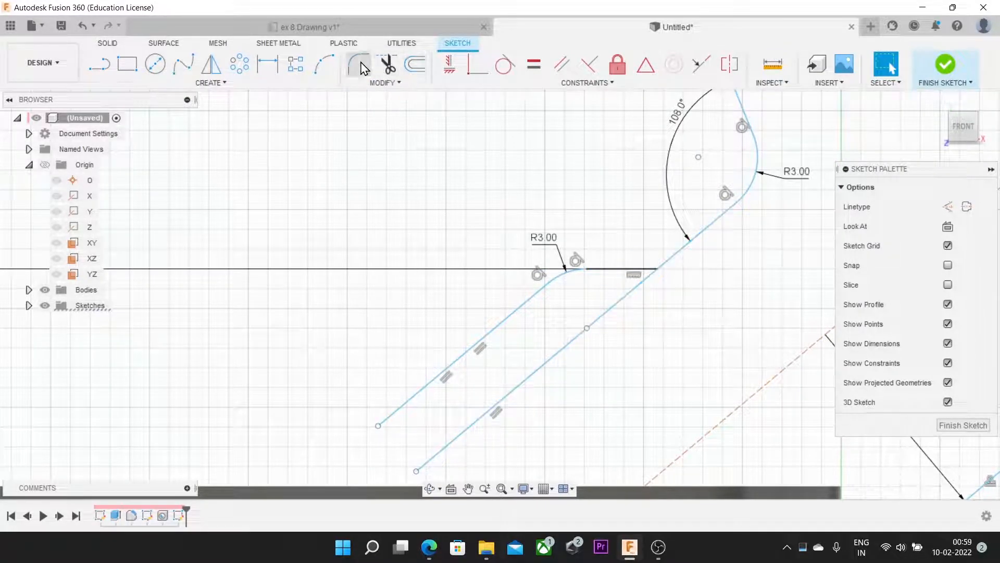
pyautogui.click(650, 270)
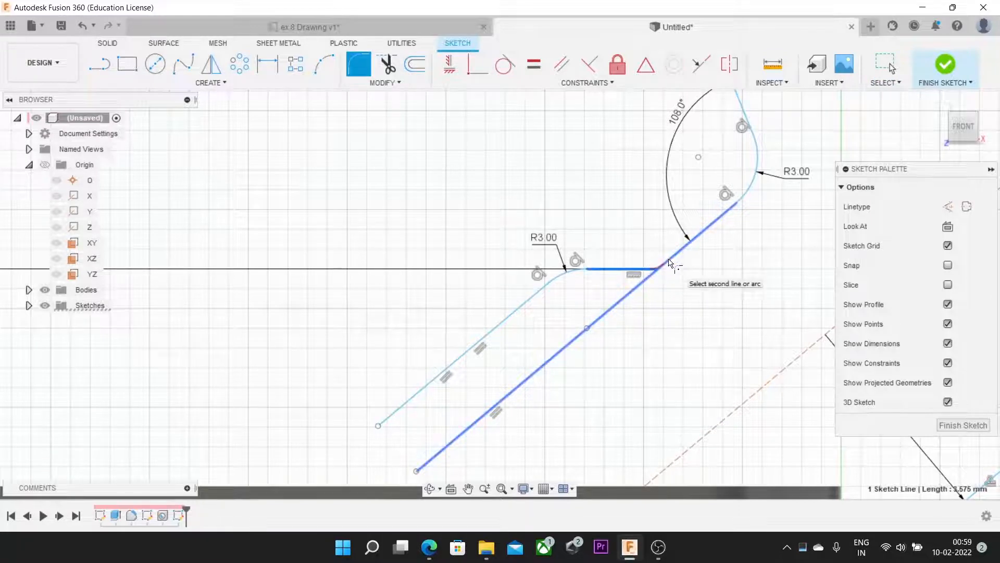
pyautogui.click(664, 263)
pyautogui.press('Return')
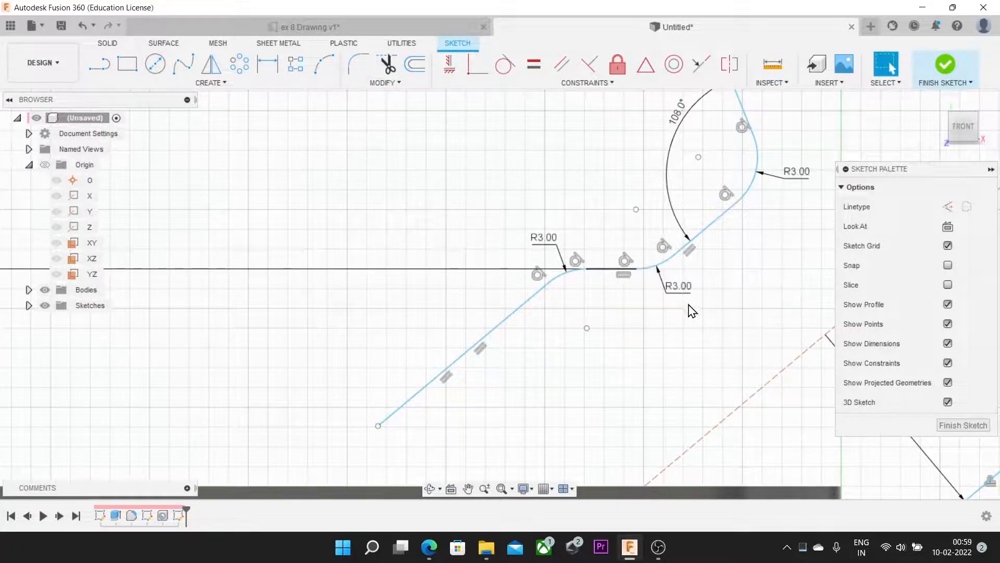
pyautogui.scroll(-4, 677, 295)
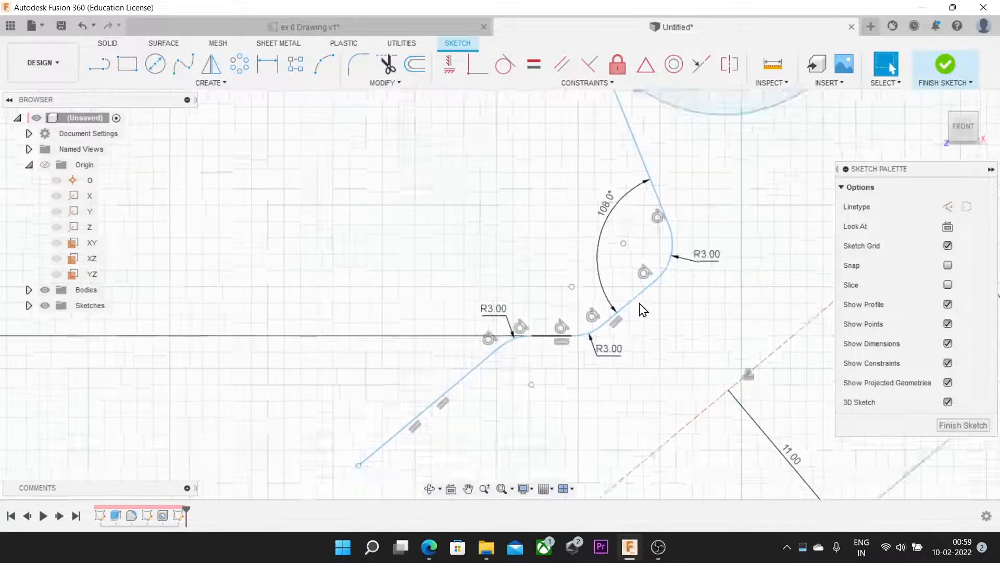
pyautogui.scroll(1, 560, 283)
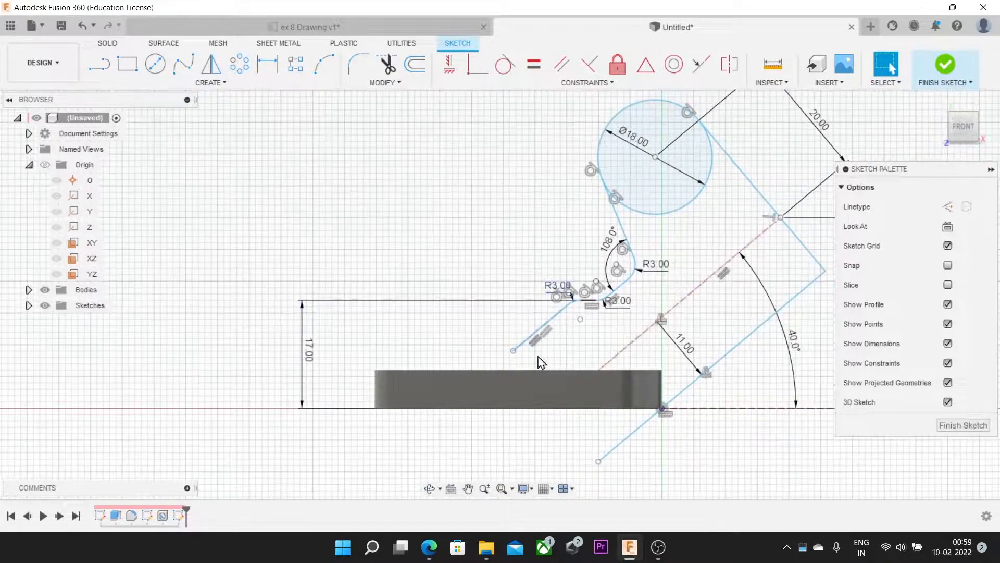
# Extend the inclined line below the upper step down to the horizontal axis through the origin
pyautogui.scroll(2, 536, 350)
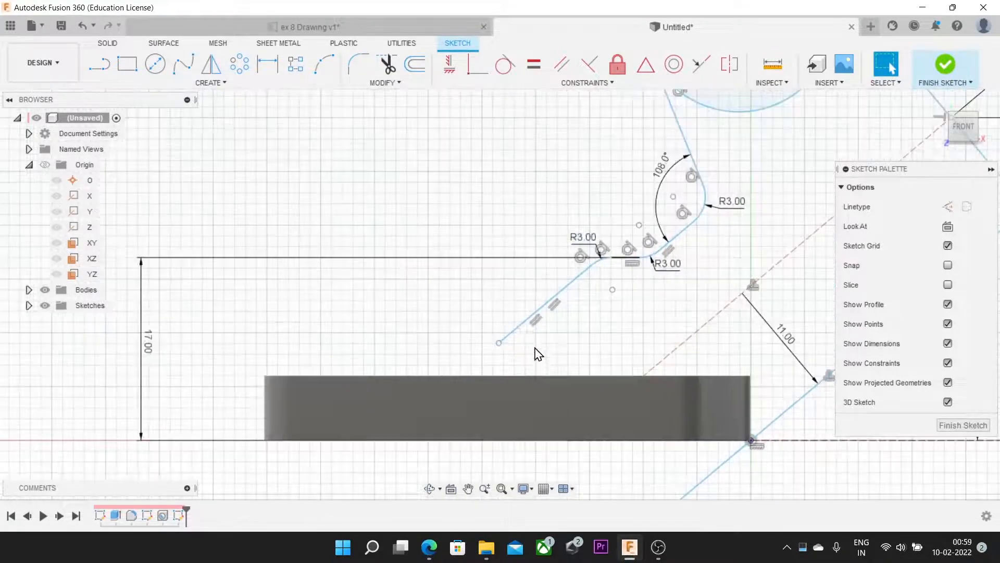
pyautogui.click(400, 87)
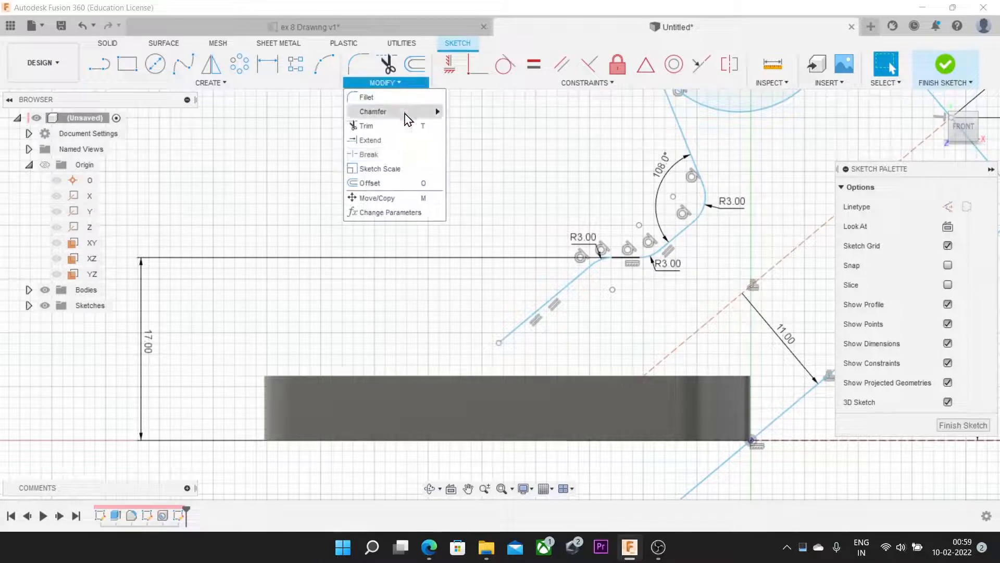
pyautogui.click(390, 146)
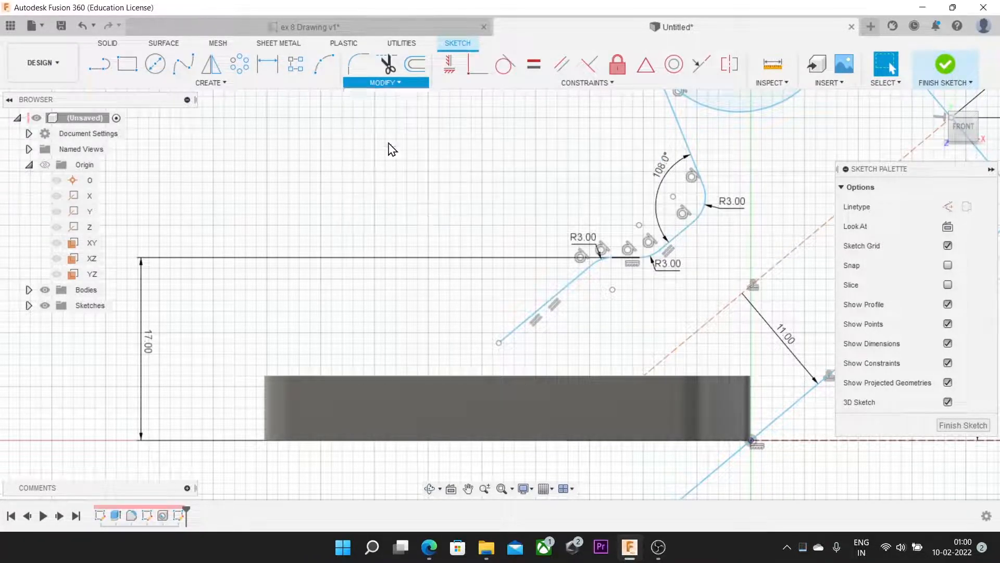
pyautogui.click(523, 328)
pyautogui.moveTo(447, 346); pyautogui.dragTo(437, 259, button='middle')
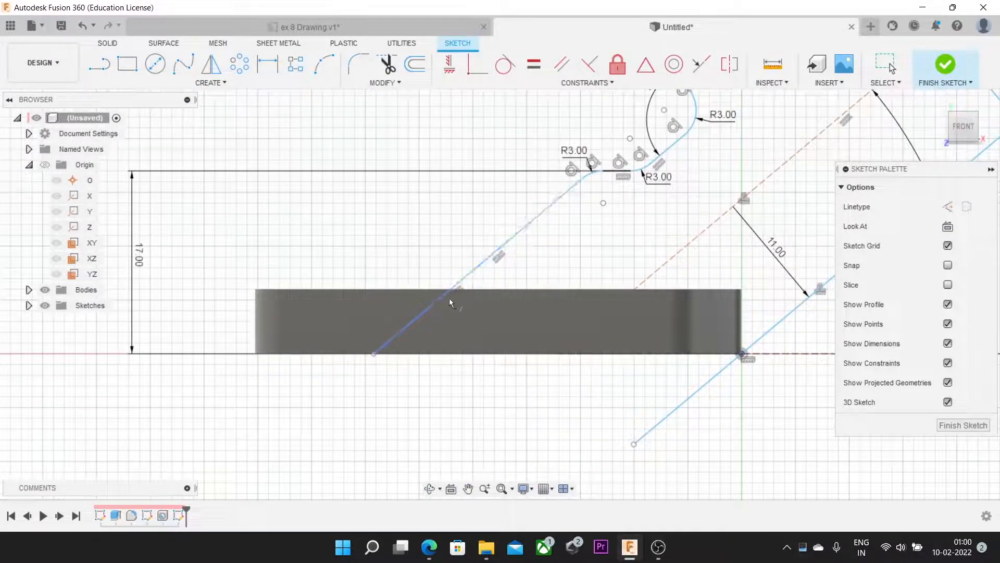
# Draw a horizontal line from the origin to the lower end of the extended inclined line, closing the arm profile
pyautogui.scroll(-2, 512, 346)
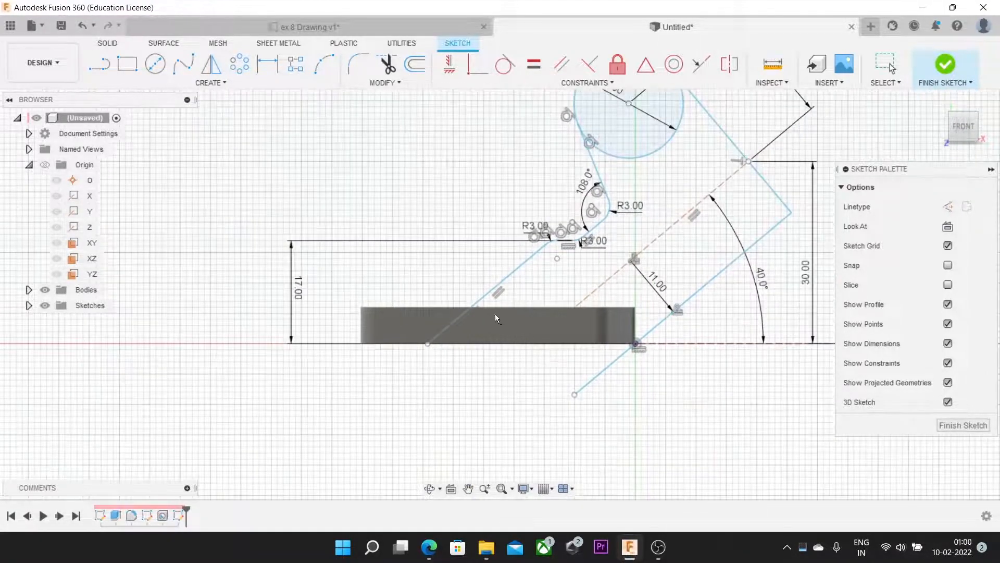
pyautogui.scroll(-3, 511, 331)
pyautogui.scroll(4, 468, 240)
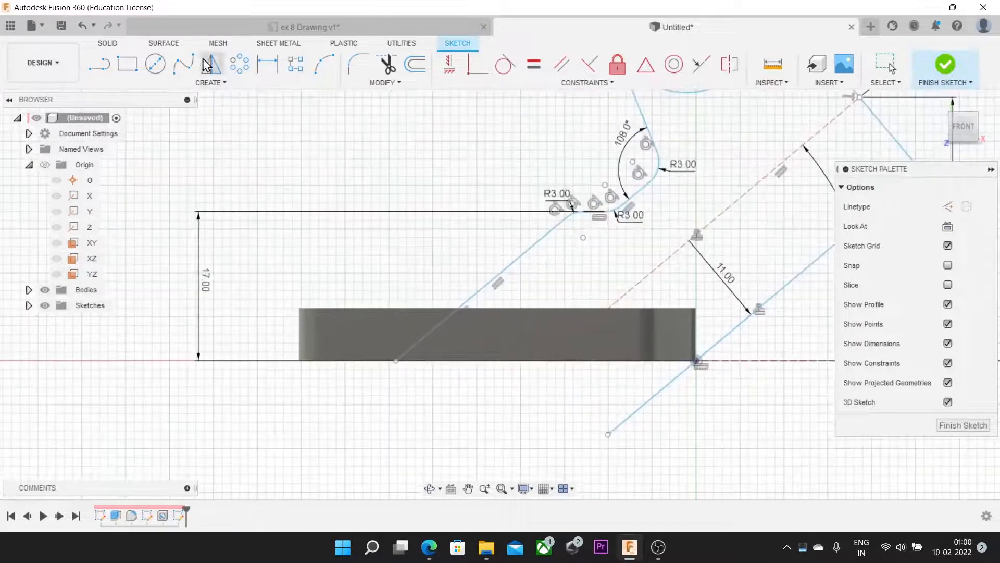
pyautogui.click(99, 64)
pyautogui.click(696, 360)
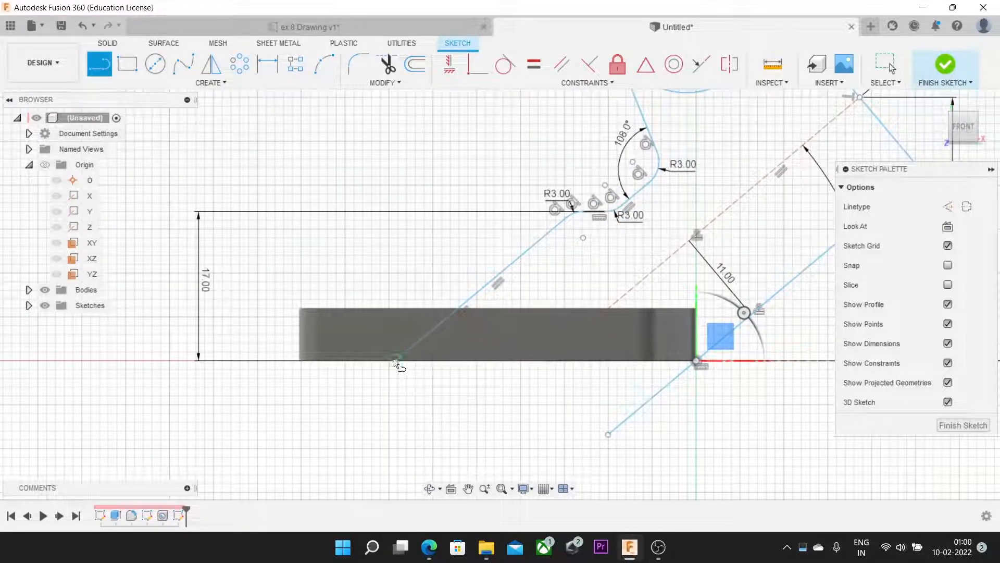
pyautogui.click(395, 360)
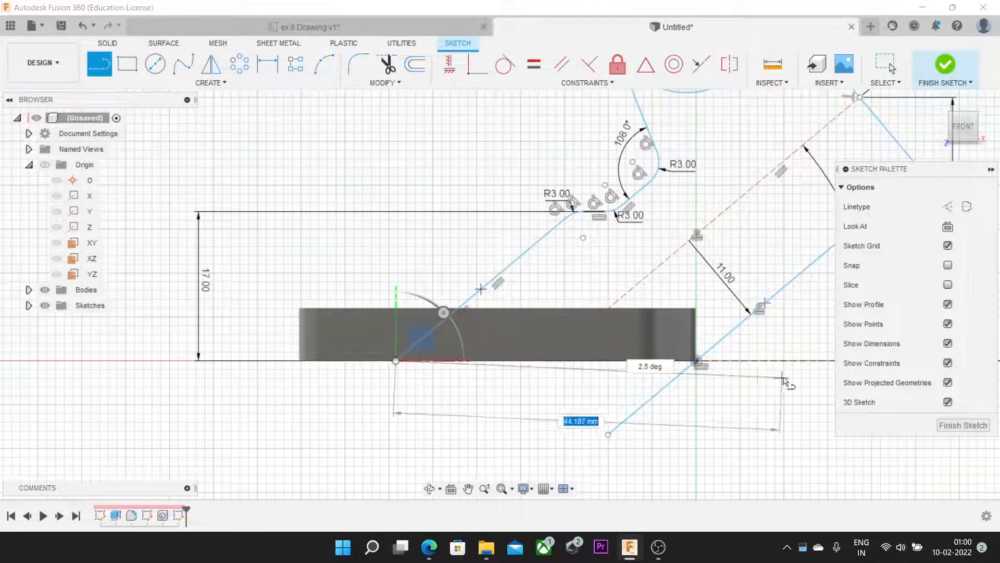
pyautogui.click(699, 361)
pyautogui.press('Escape')
pyautogui.scroll(-1, 548, 390)
pyautogui.scroll(-2, 548, 390)
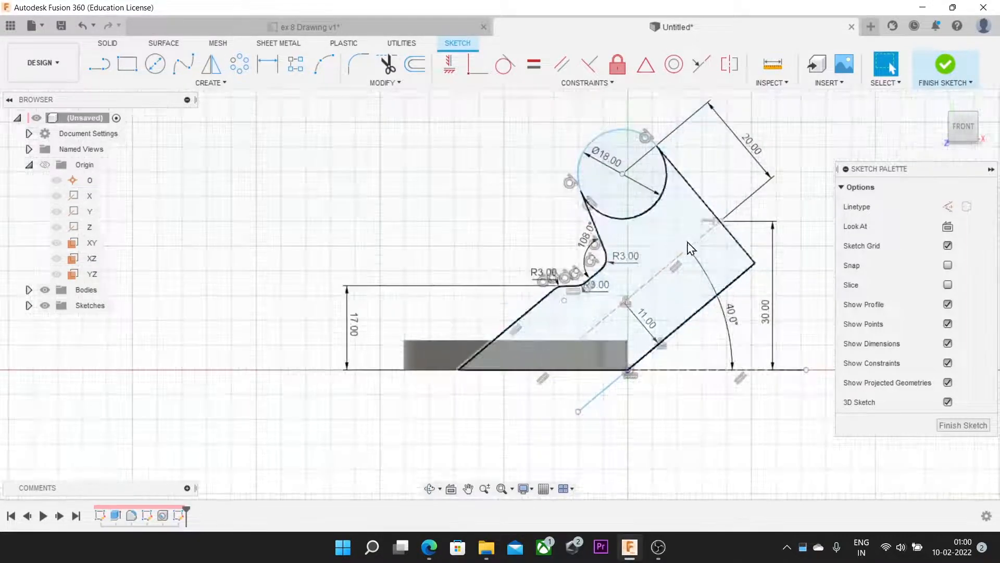
# Trim the inner arc of the 18 mm circle and the excess of the lower inclined line below the origin
pyautogui.scroll(2, 690, 245)
pyautogui.scroll(-2, 593, 290)
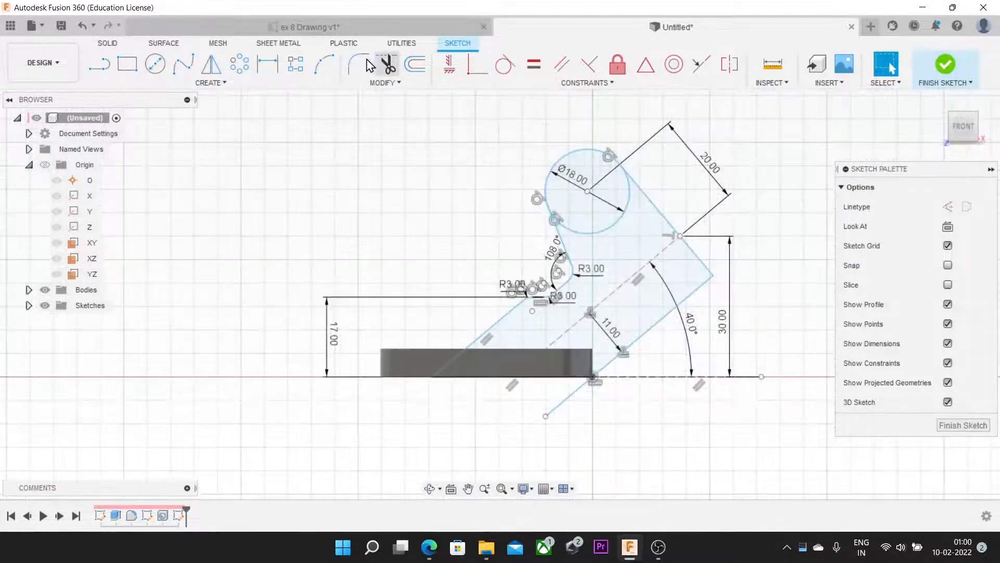
pyautogui.click(387, 64)
pyautogui.scroll(3, 604, 202)
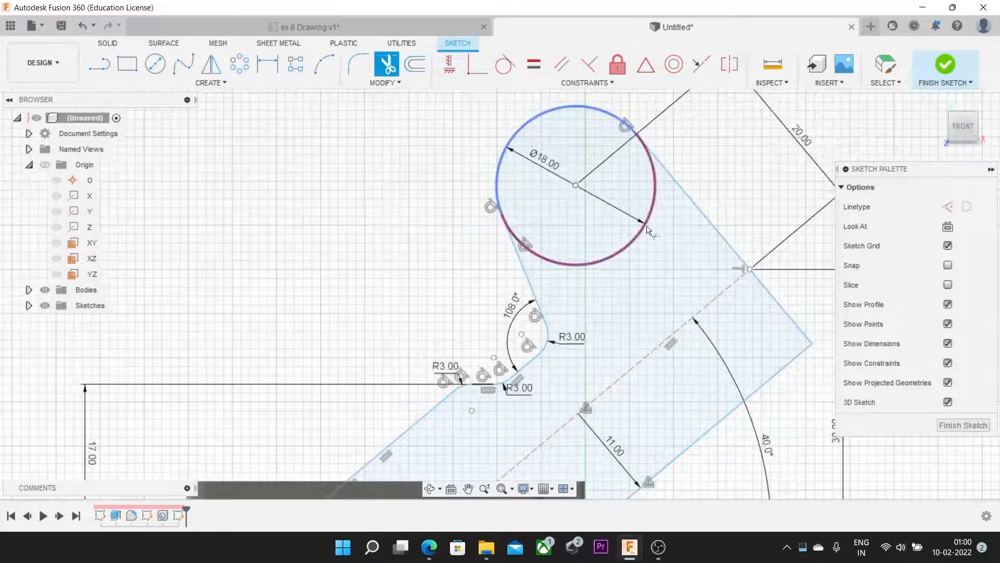
pyautogui.scroll(-2, 648, 229)
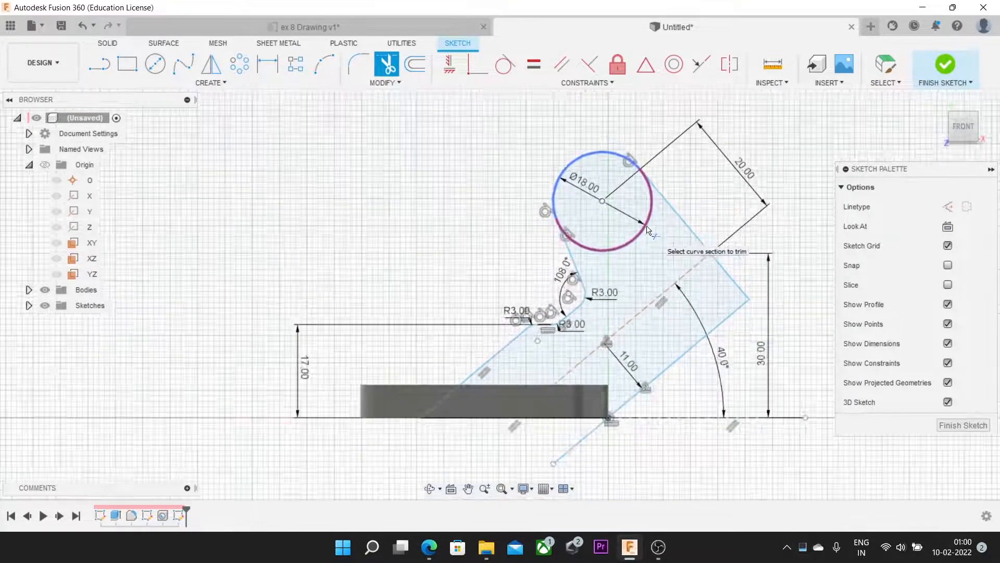
pyautogui.click(647, 230)
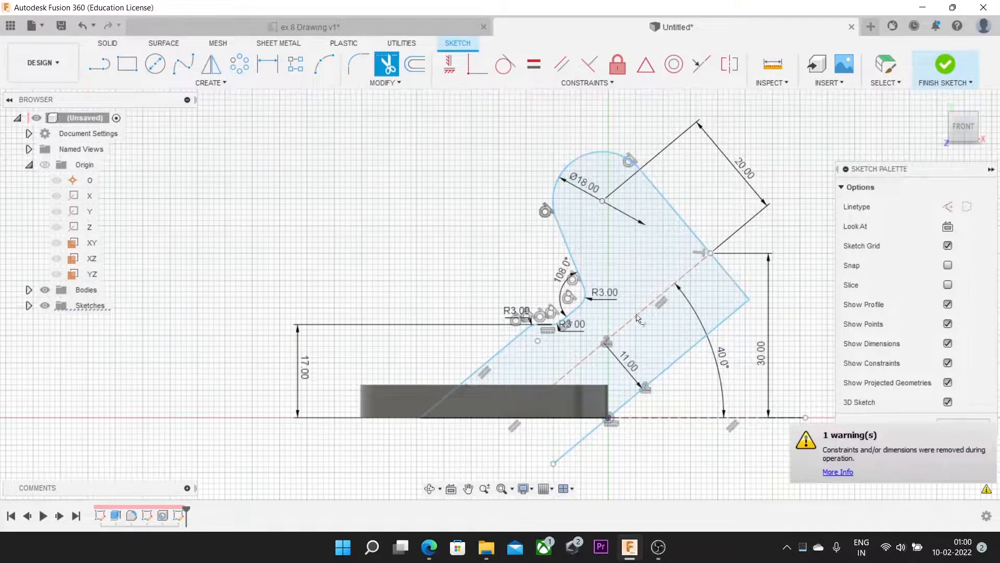
pyautogui.scroll(3, 621, 402)
pyautogui.scroll(-3, 556, 408)
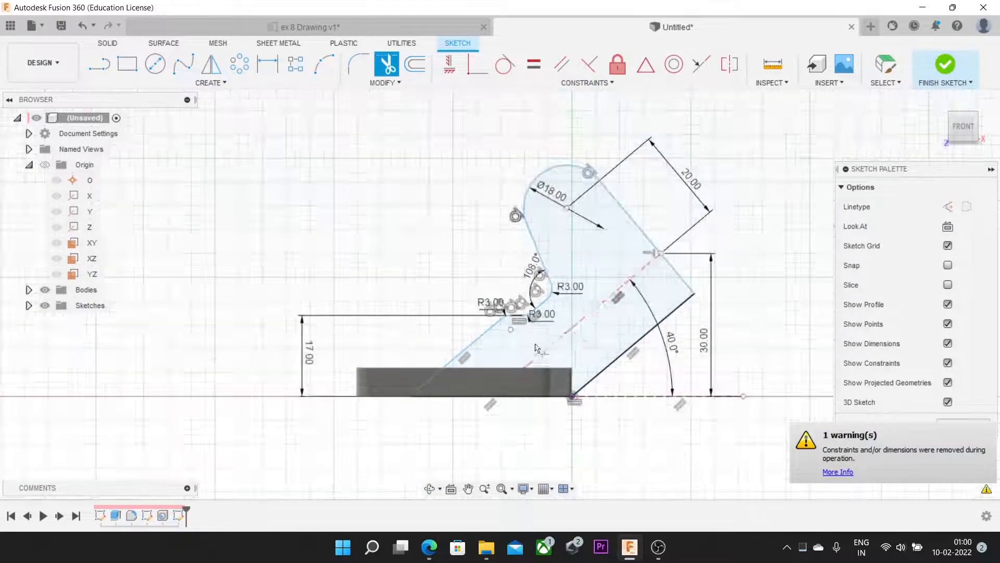
pyautogui.scroll(1, 470, 286)
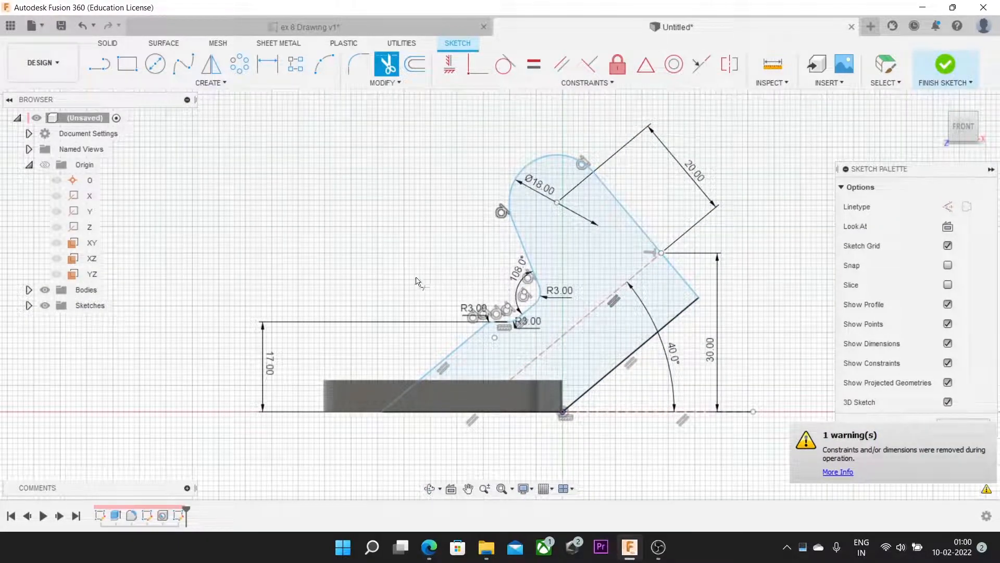
pyautogui.scroll(-1, 366, 252)
pyautogui.press('Escape')
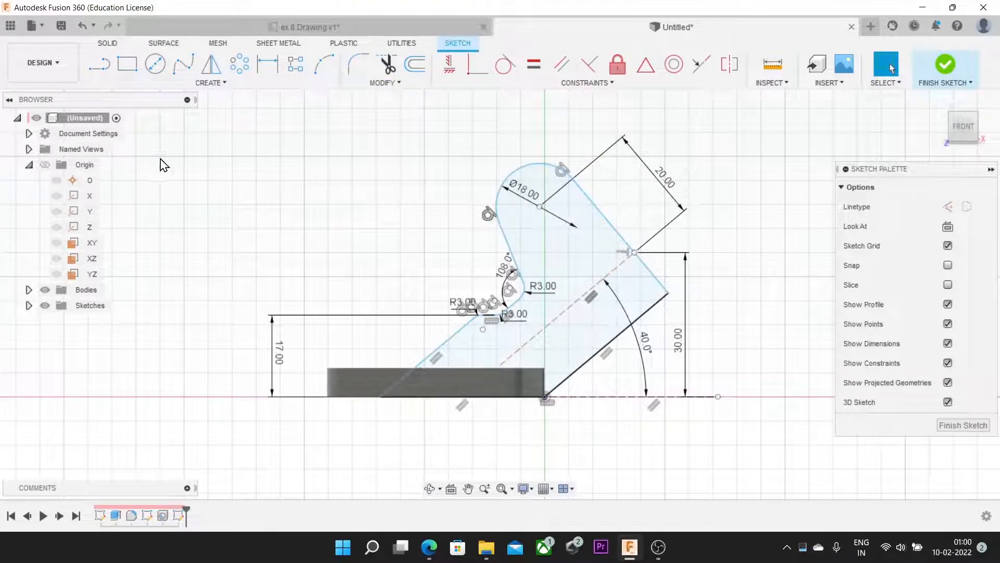
# Hide the bodies to expose the whole sketch profile
pyautogui.click(54, 293)
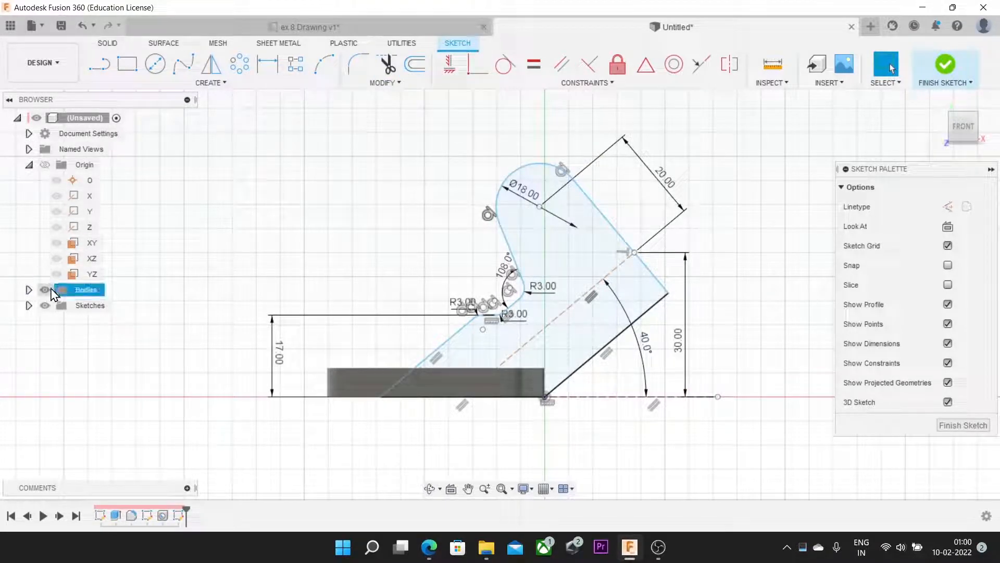
pyautogui.click(45, 290)
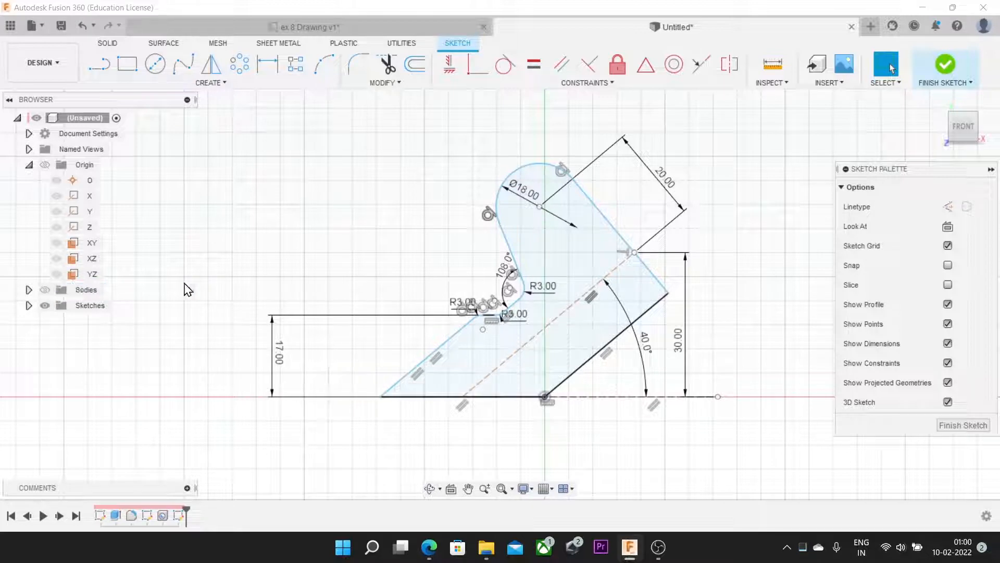
# Try to dimension the distance between the extended inclined line and the dashed construction line
pyautogui.click(267, 63)
pyautogui.scroll(2, 452, 344)
pyautogui.click(448, 348)
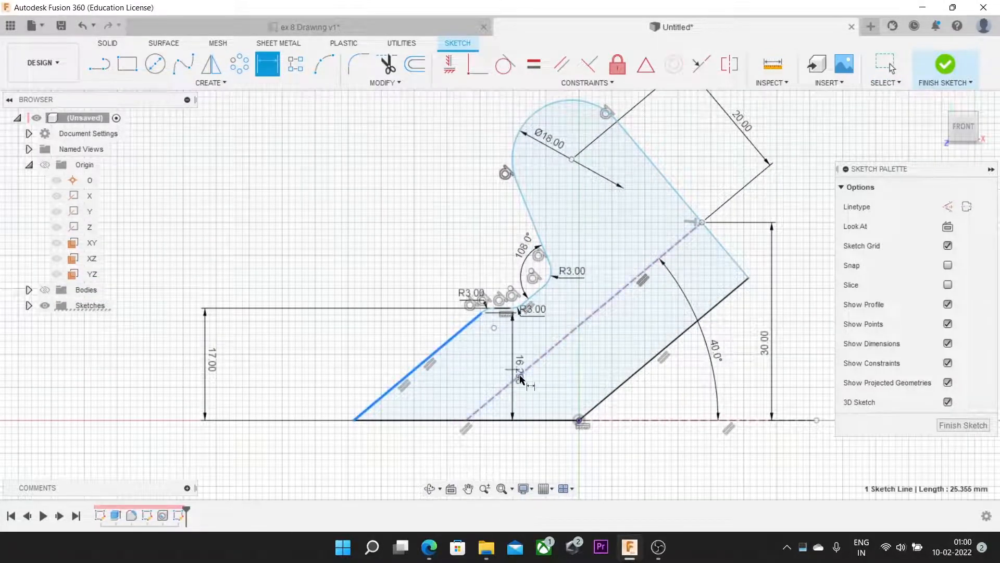
pyautogui.click(514, 380)
pyautogui.click(475, 369)
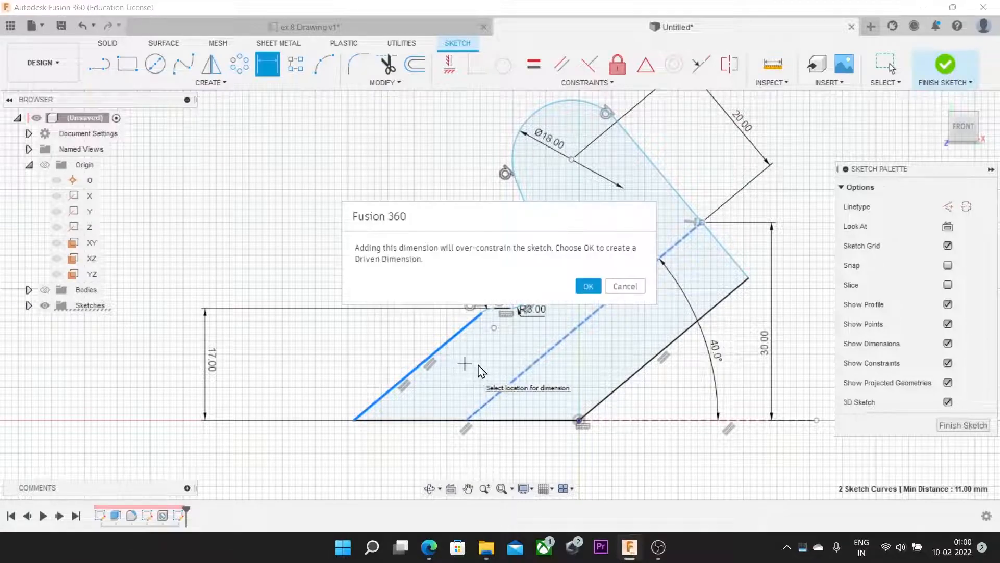
pyautogui.click(583, 288)
pyautogui.press('Escape')
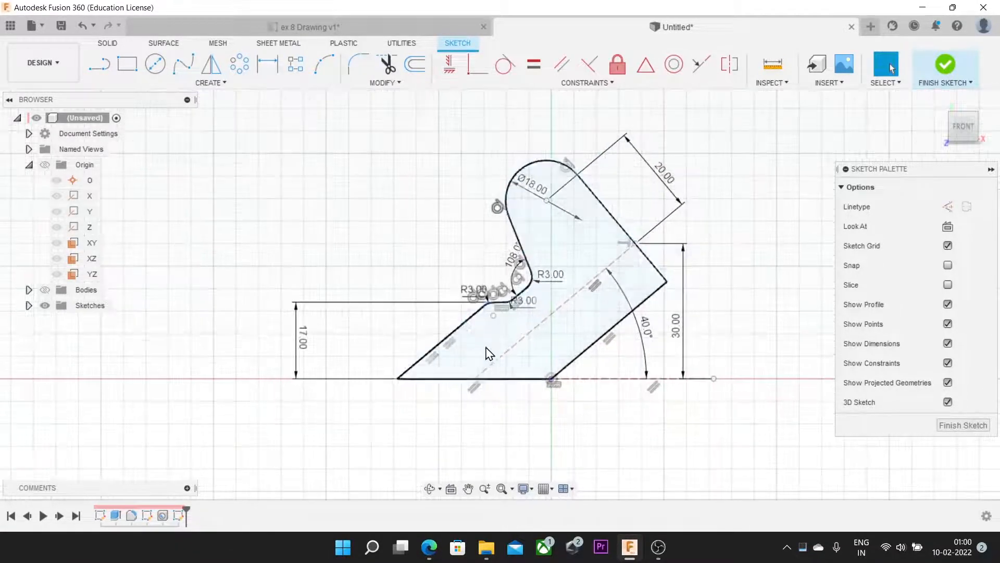
# Dimension the distance between the extended inclined line and the parallel line through the origin as 22 mm
pyautogui.scroll(1, 608, 329)
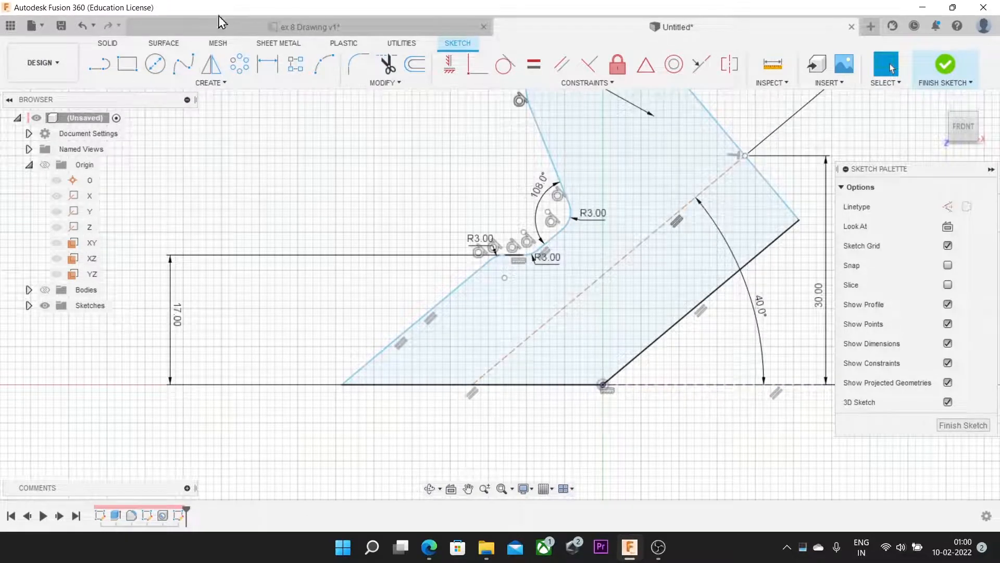
pyautogui.click(267, 63)
pyautogui.click(425, 316)
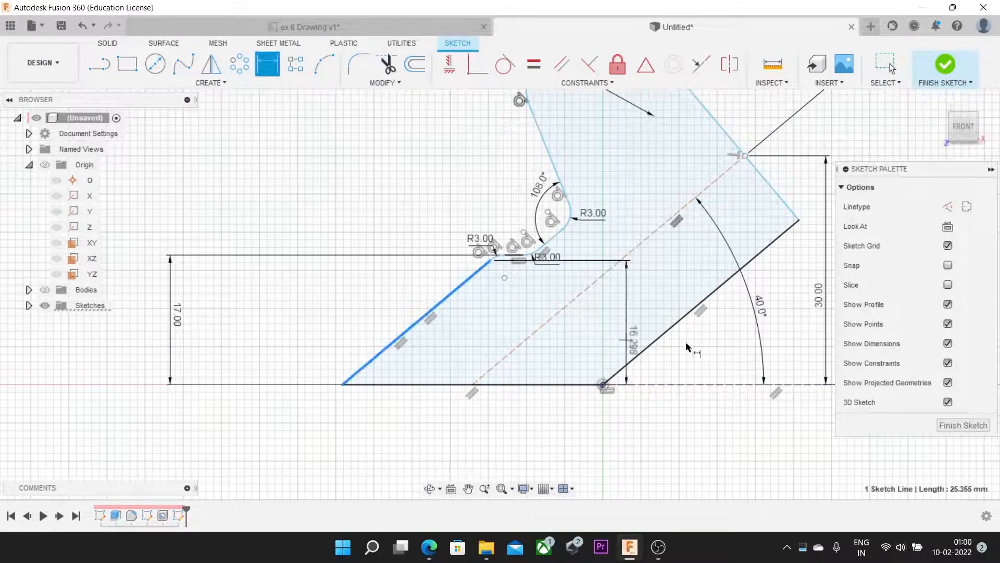
pyautogui.click(646, 348)
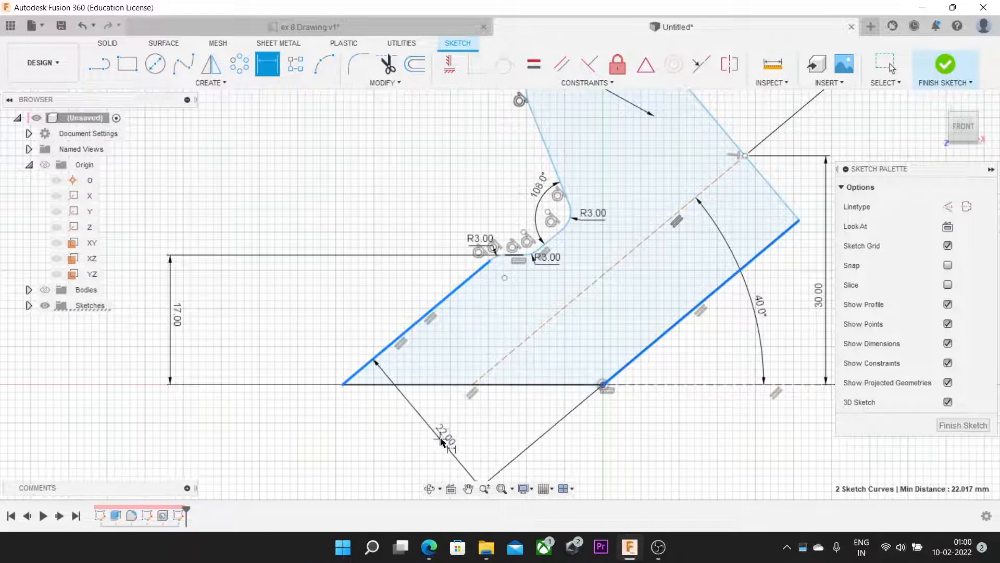
pyautogui.click(396, 440)
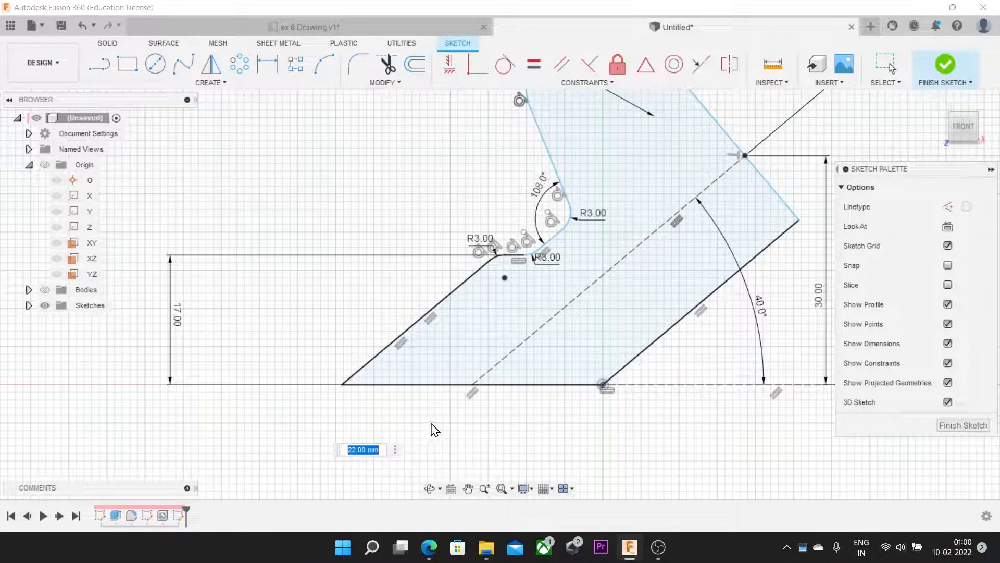
pyautogui.press('Return')
# Check the hole diameter in the ex 8 drawing and draw an 8 mm circle at the centre of the arm's rounded end
pyautogui.scroll(-2, 484, 323)
pyautogui.scroll(3, 547, 242)
pyautogui.scroll(-1, 527, 277)
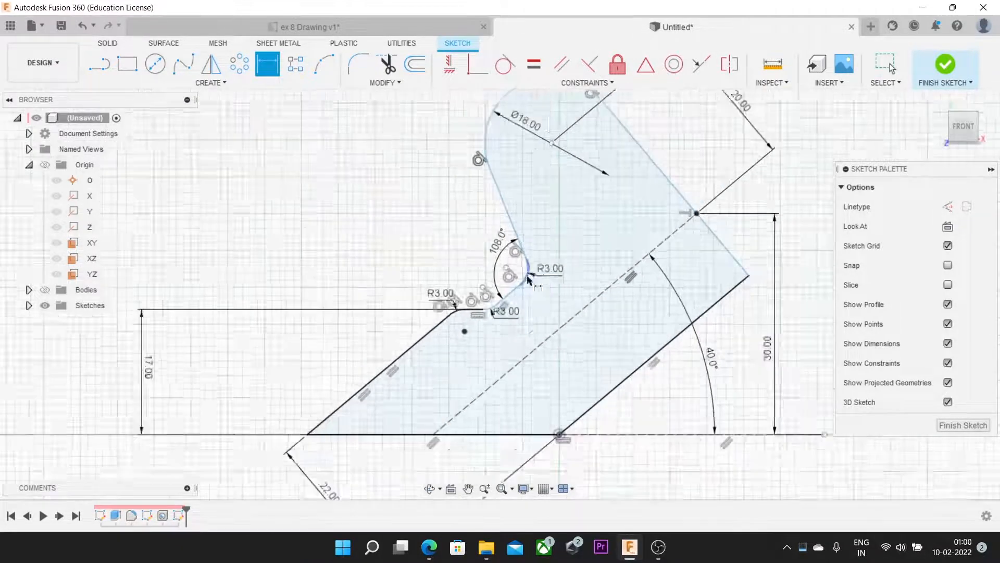
pyautogui.scroll(2, 547, 190)
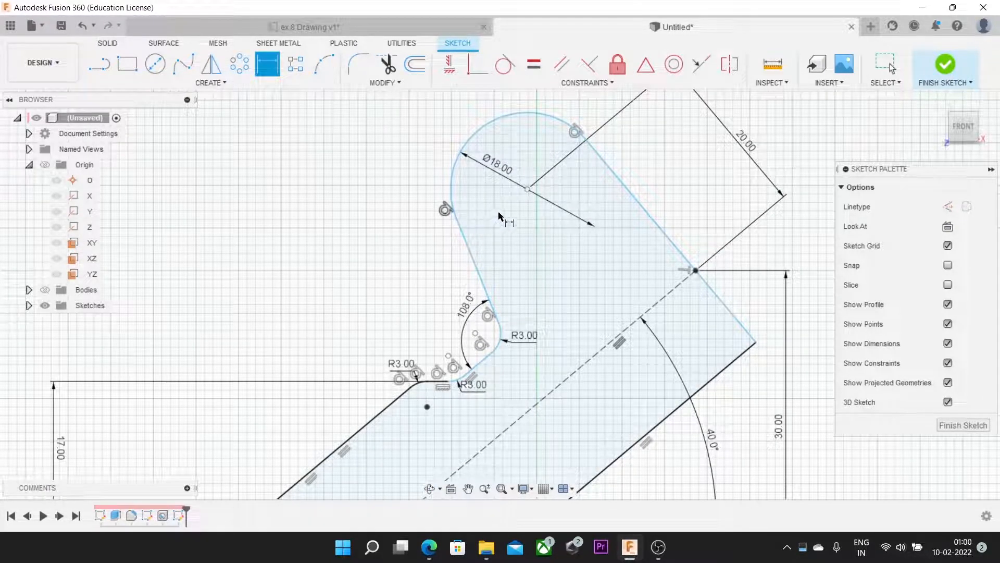
pyautogui.click(153, 63)
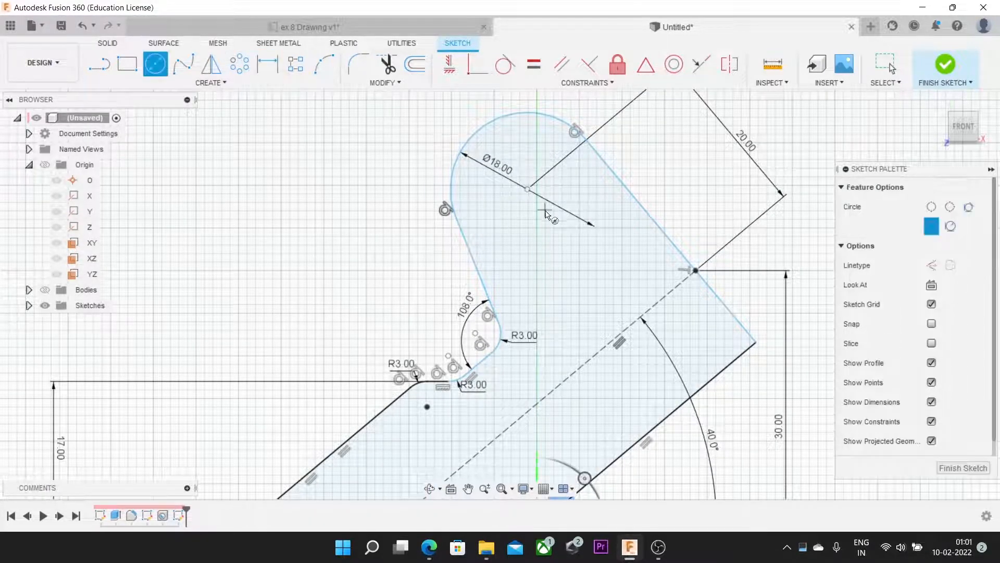
pyautogui.click(528, 191)
pyautogui.click(323, 27)
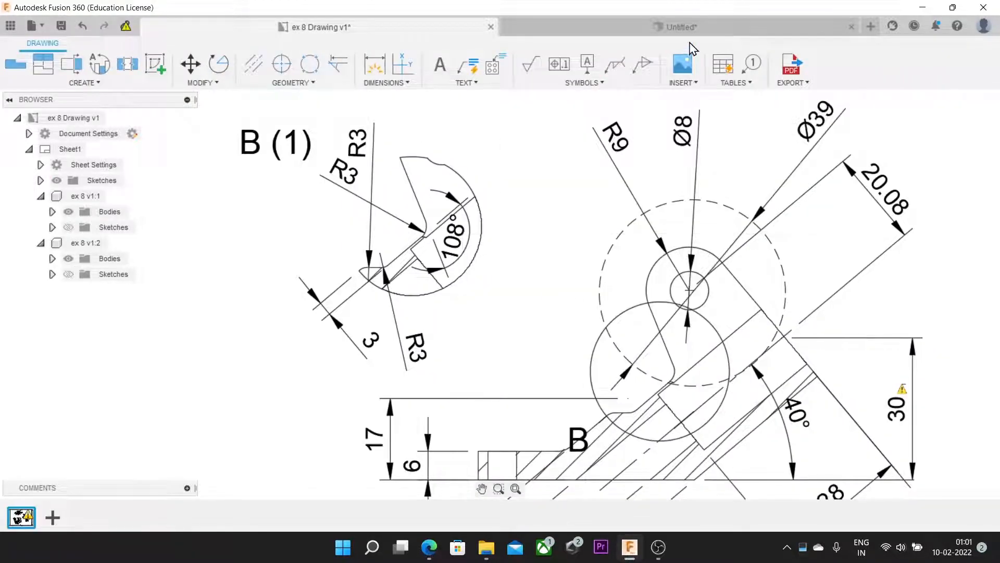
pyautogui.click(676, 31)
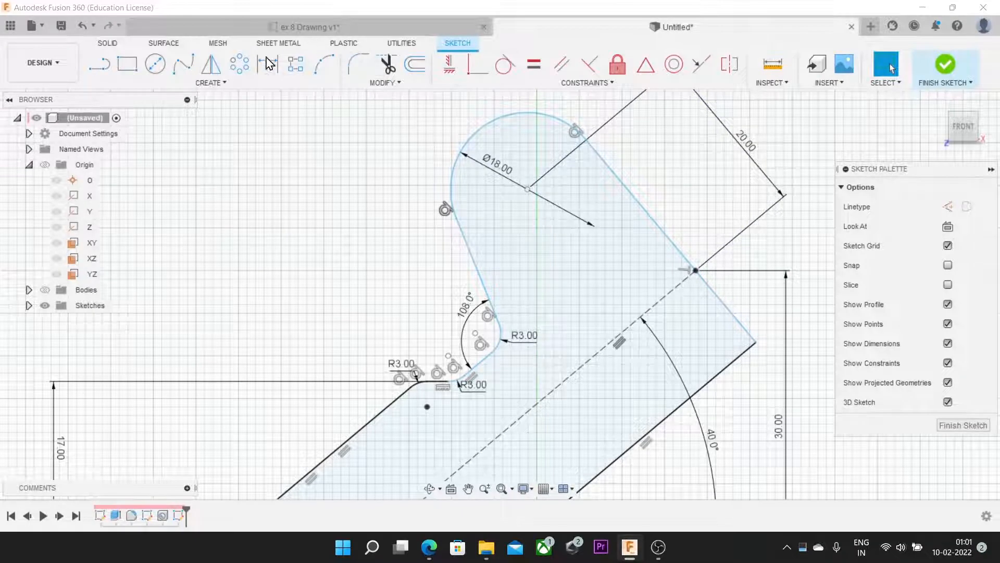
pyautogui.click(154, 65)
pyautogui.click(527, 189)
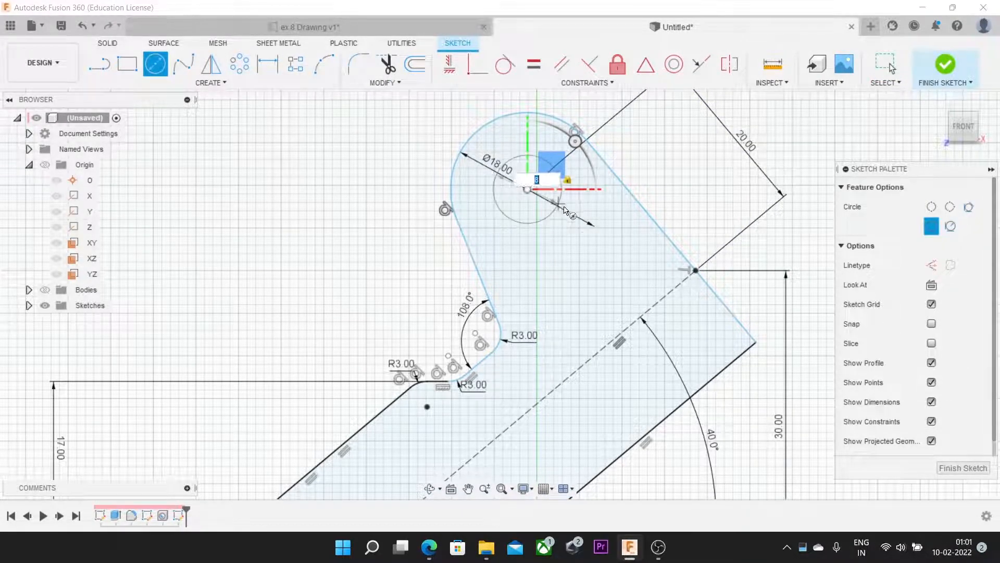
pyautogui.write('8')
pyautogui.press('Return')
pyautogui.press('Escape')
pyautogui.scroll(-3, 614, 257)
pyautogui.scroll(-2, 673, 305)
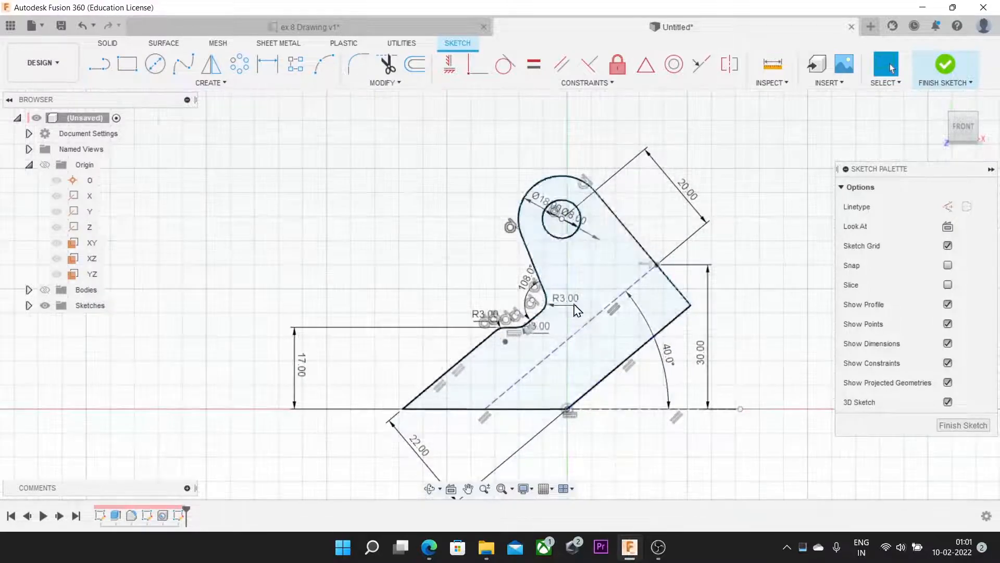
pyautogui.scroll(3, 632, 283)
pyautogui.scroll(-2, 599, 261)
pyautogui.scroll(1, 542, 212)
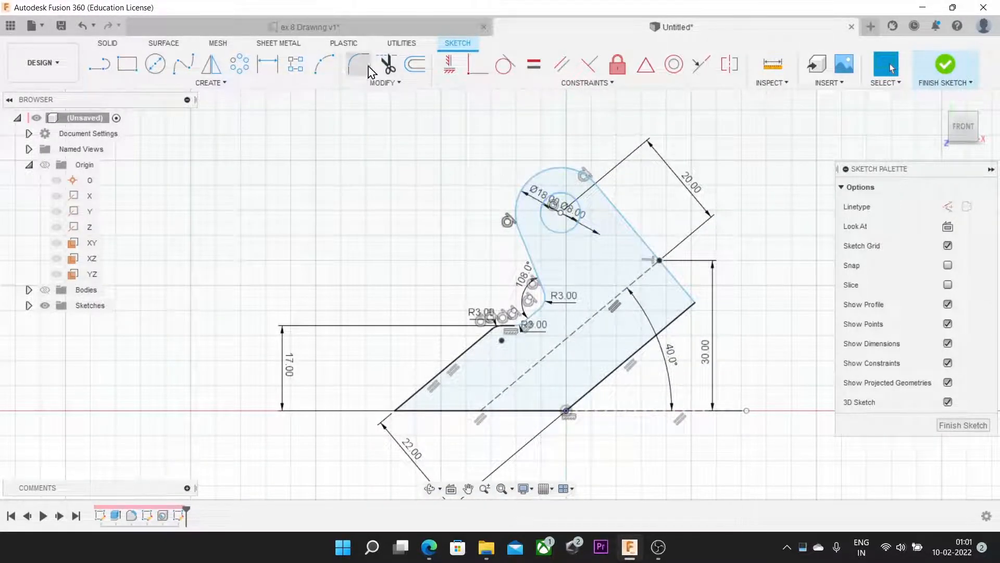
pyautogui.click(239, 63)
pyautogui.scroll(2, 548, 308)
pyautogui.scroll(-1, 545, 305)
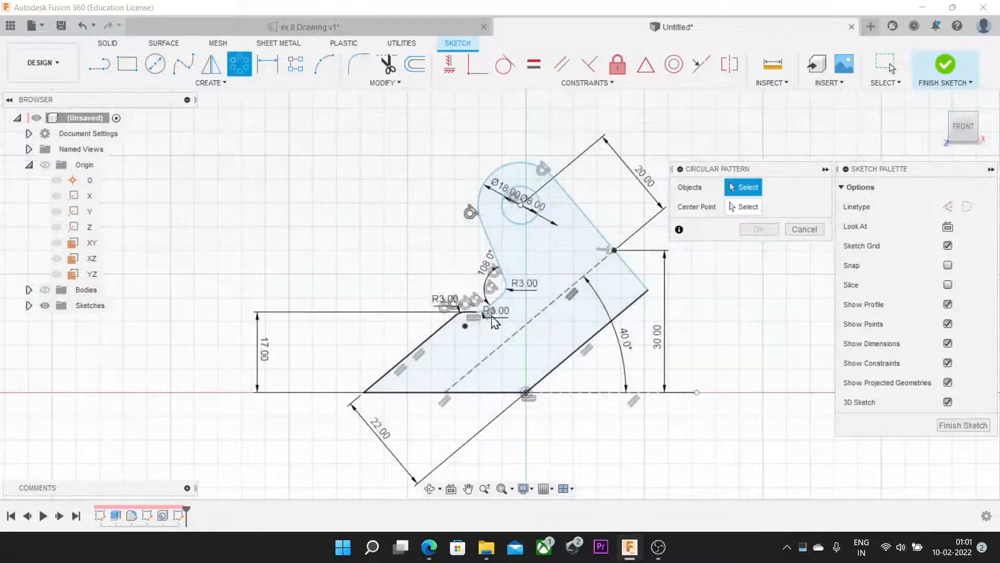
pyautogui.scroll(2, 516, 287)
pyautogui.click(521, 273)
pyautogui.click(396, 318)
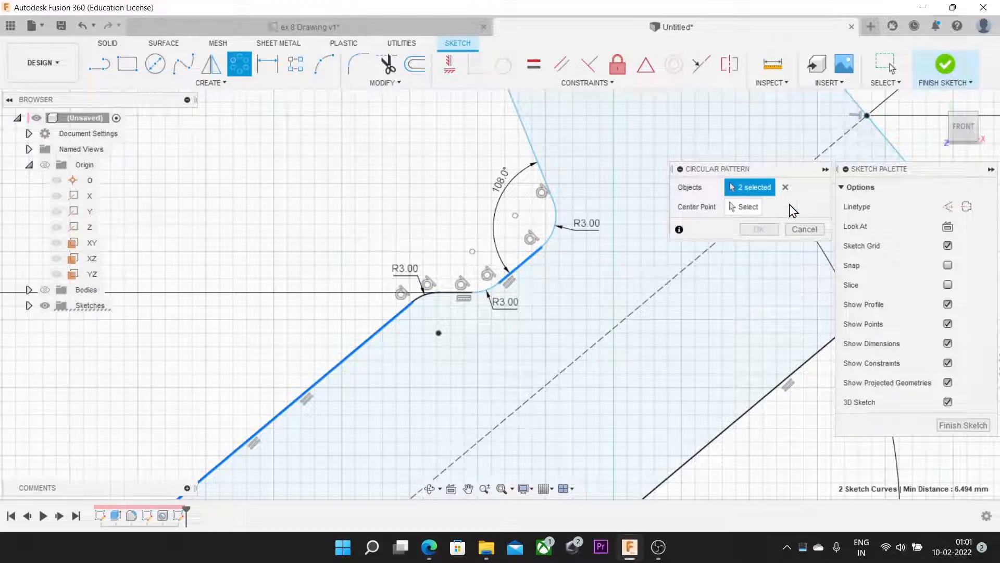
pyautogui.click(803, 230)
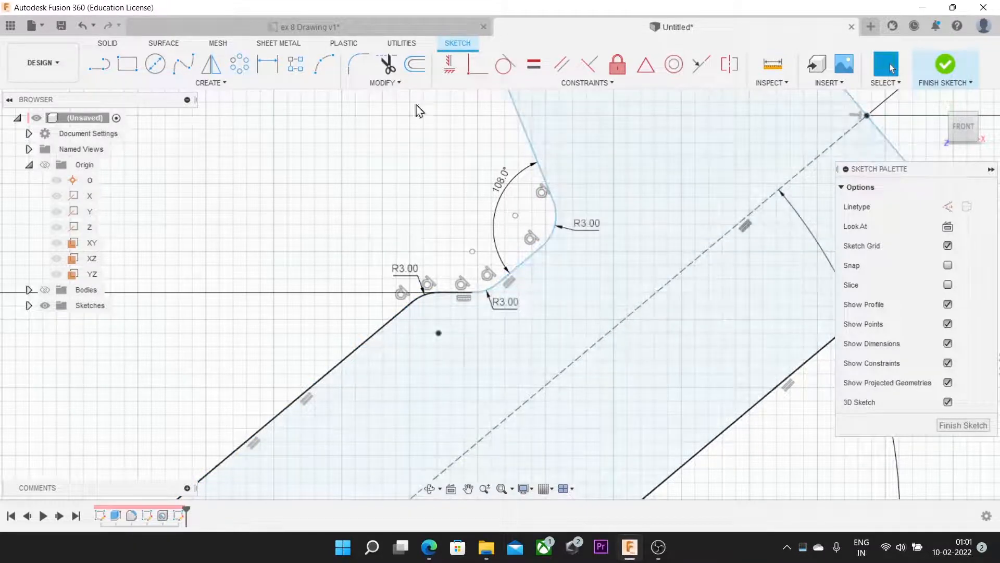
# Dimension the distance between the short inclined line above the notch and the long inclined line as 3 mm
pyautogui.click(267, 67)
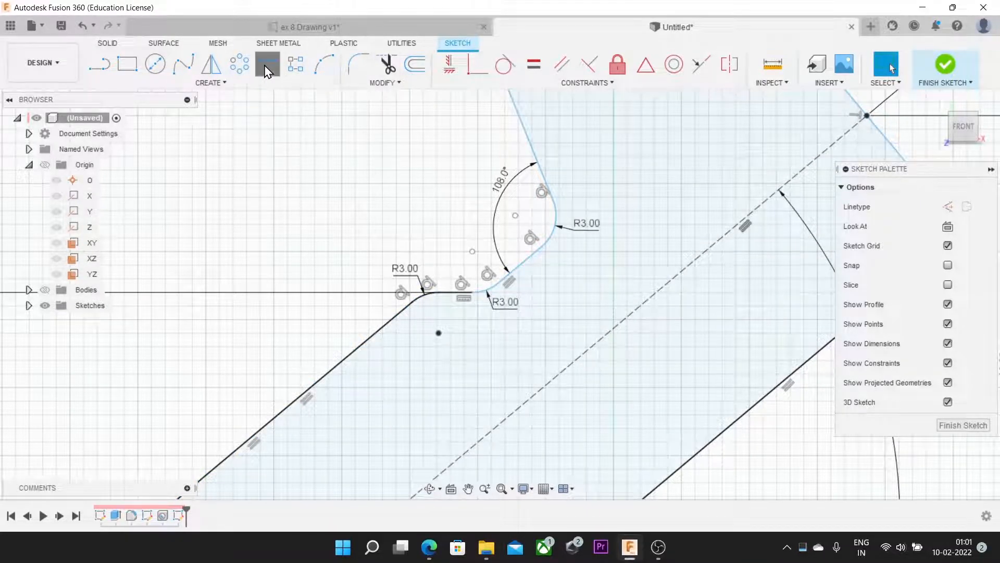
pyautogui.click(523, 270)
pyautogui.click(391, 320)
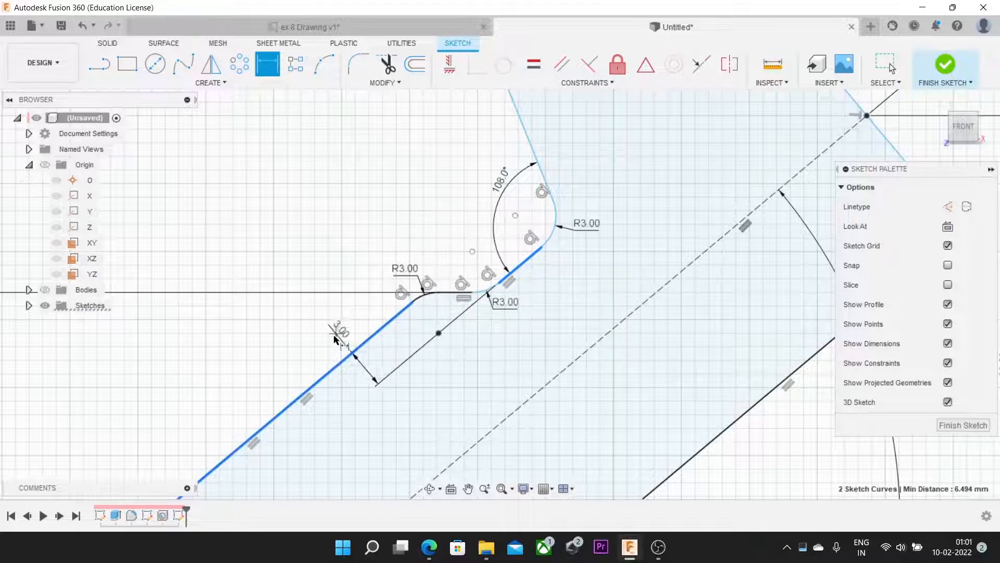
pyautogui.click(324, 342)
pyautogui.press('Return')
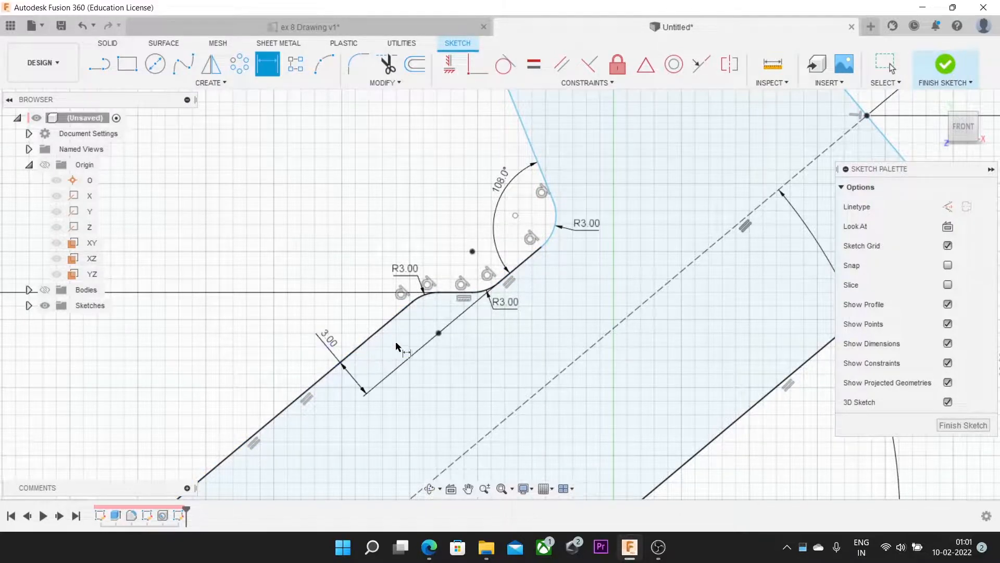
# Test the profile's remaining freedom and make the dashed construction line's upper end point coincident with the arm's long outer edge
pyautogui.scroll(-3, 490, 318)
pyautogui.scroll(3, 492, 322)
pyautogui.scroll(-3, 492, 322)
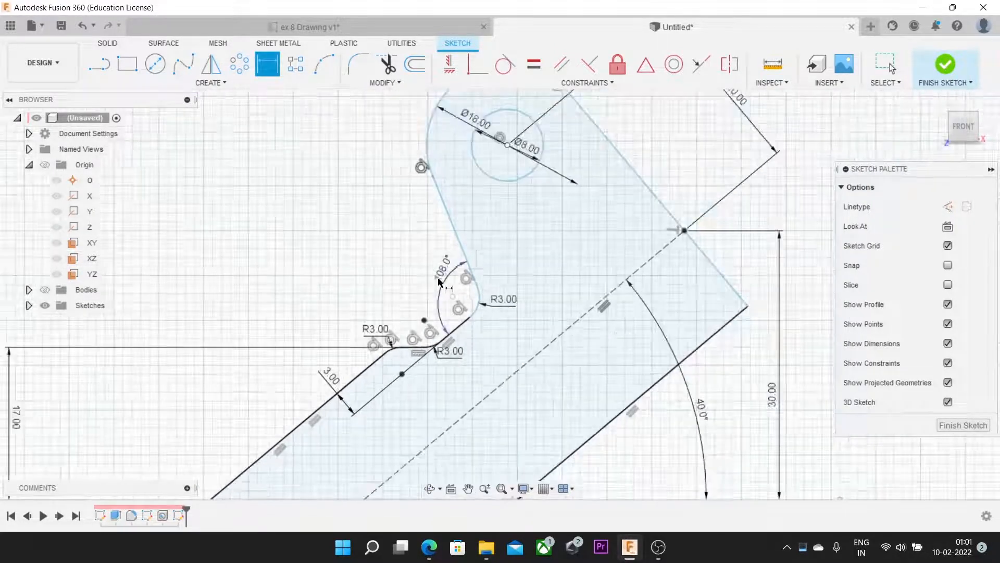
pyautogui.scroll(3, 471, 250)
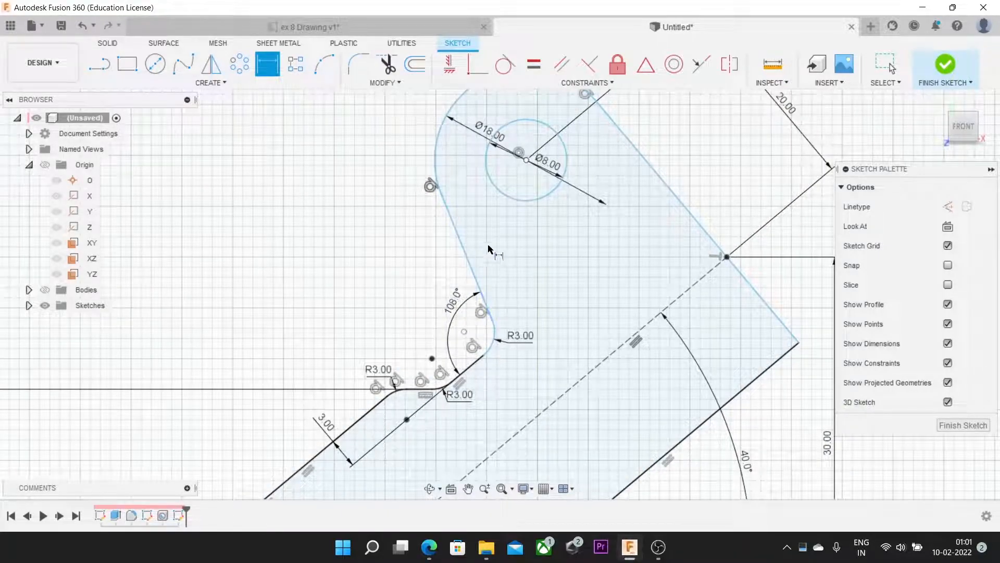
pyautogui.press('Escape')
pyautogui.click(454, 233)
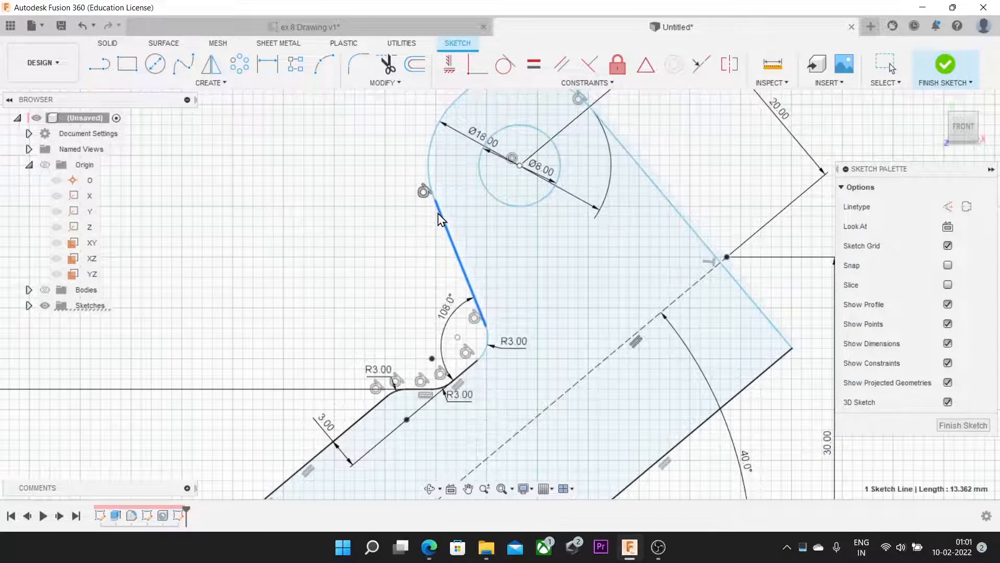
pyautogui.moveTo(455, 232); pyautogui.dragTo(444, 245)
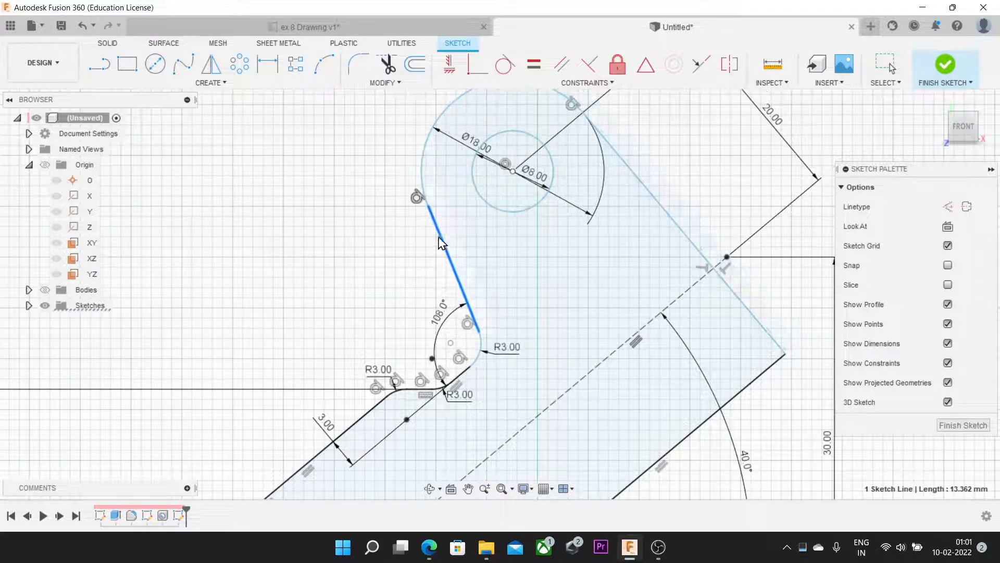
pyautogui.click(723, 284)
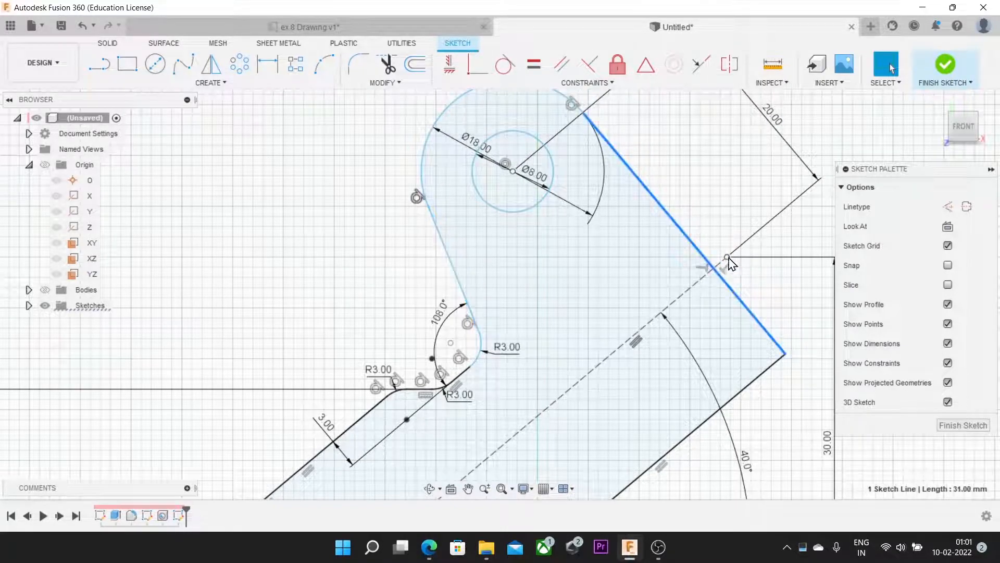
pyautogui.keyDown('ctrl'); pyautogui.click(727, 257); pyautogui.keyUp('ctrl')
pyautogui.click(483, 82)
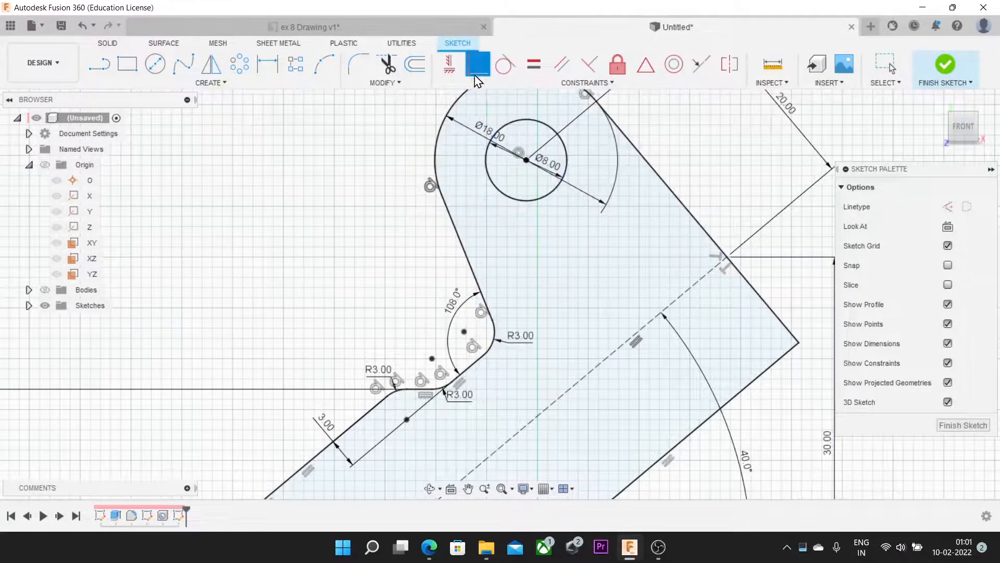
# Finish the arm's profile sketch and show the bodies again
pyautogui.scroll(-5, 538, 265)
pyautogui.scroll(4, 548, 312)
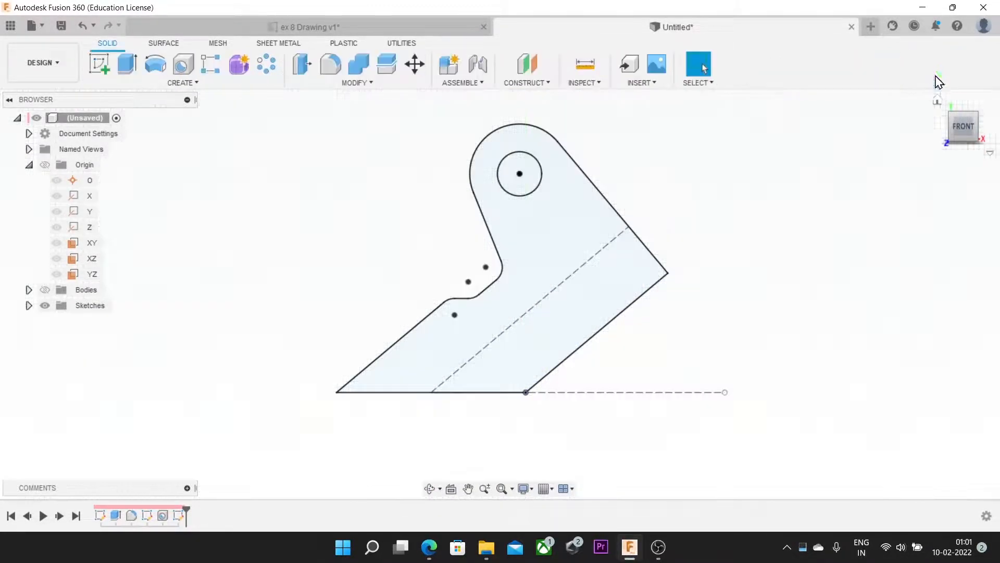
pyautogui.click(945, 65)
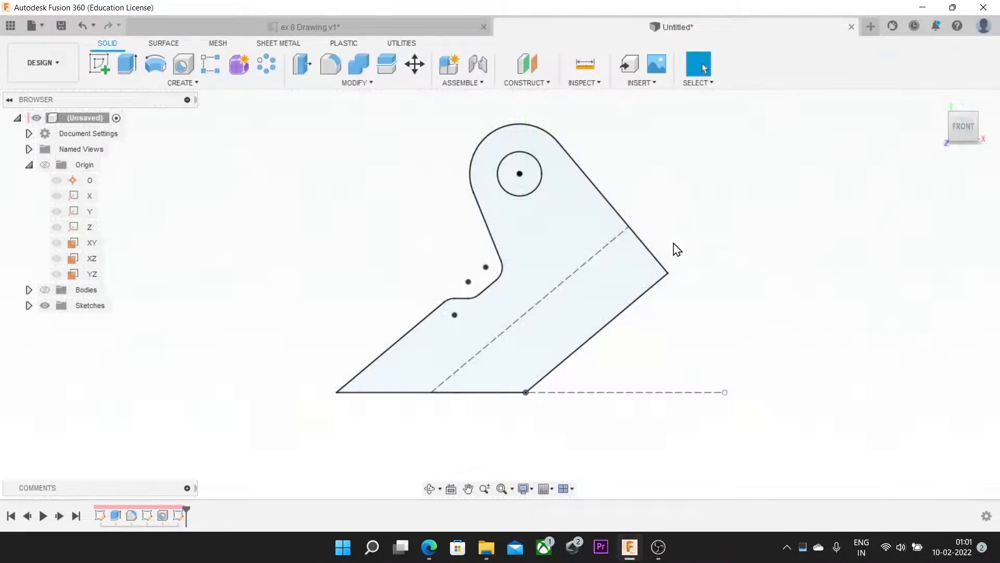
pyautogui.click(45, 290)
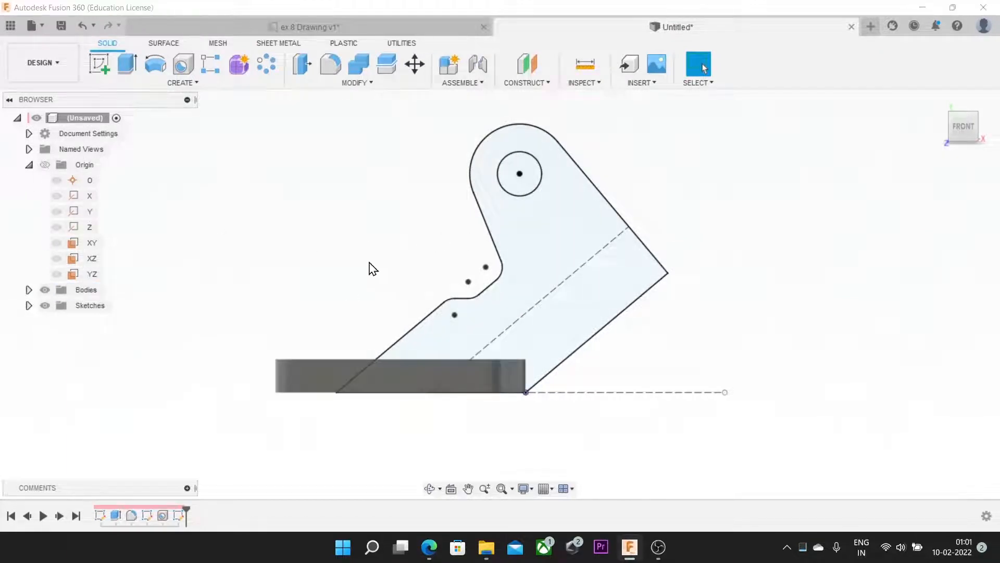
# Check the arm's width in the top view of the ex 8 drawing and return to the model
pyautogui.keyDown('shift'); pyautogui.moveTo(373, 268); pyautogui.dragTo(379, 286, button='middle'); pyautogui.keyUp('shift')
pyautogui.click(127, 67)
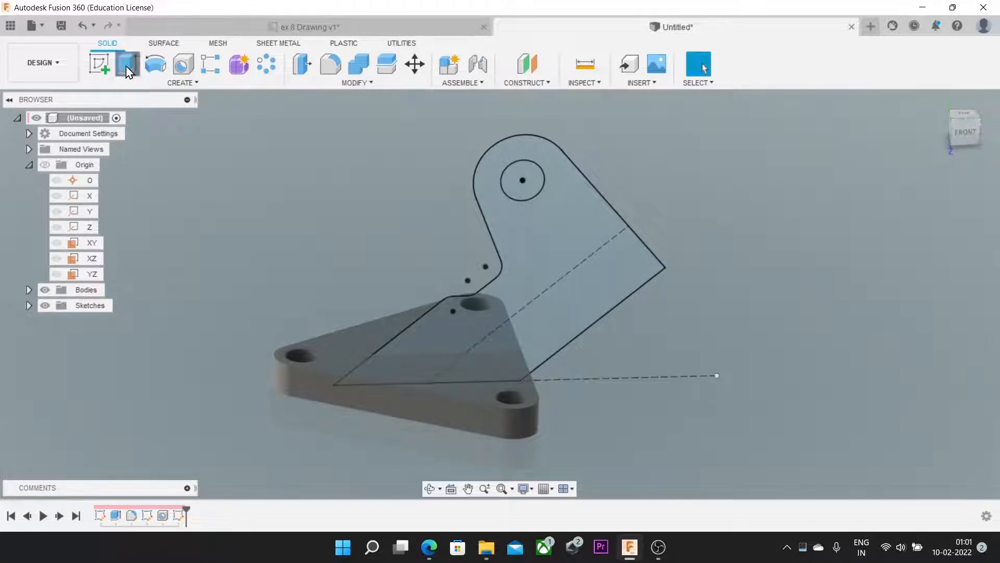
pyautogui.press('Escape')
pyautogui.click(313, 31)
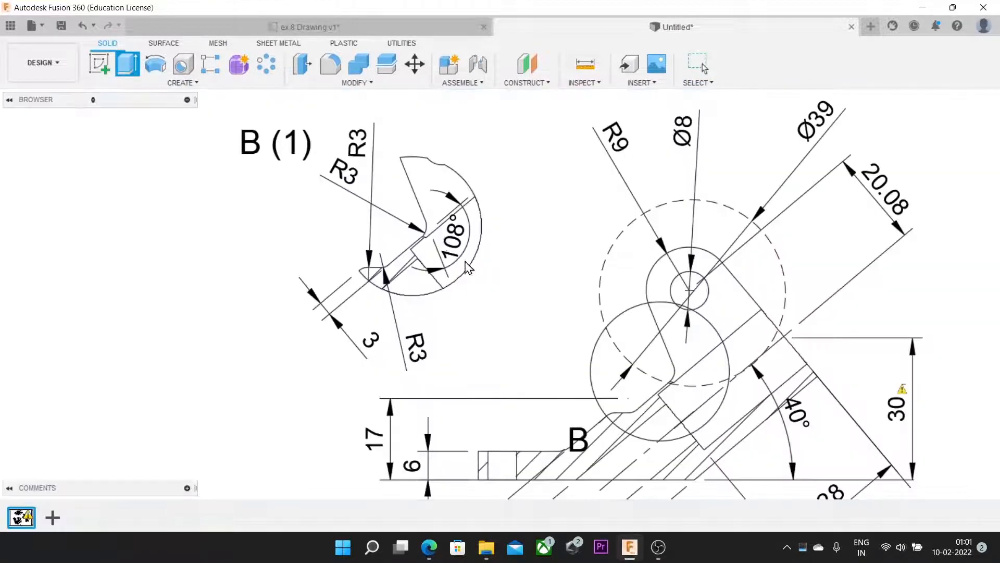
pyautogui.scroll(3, 628, 172)
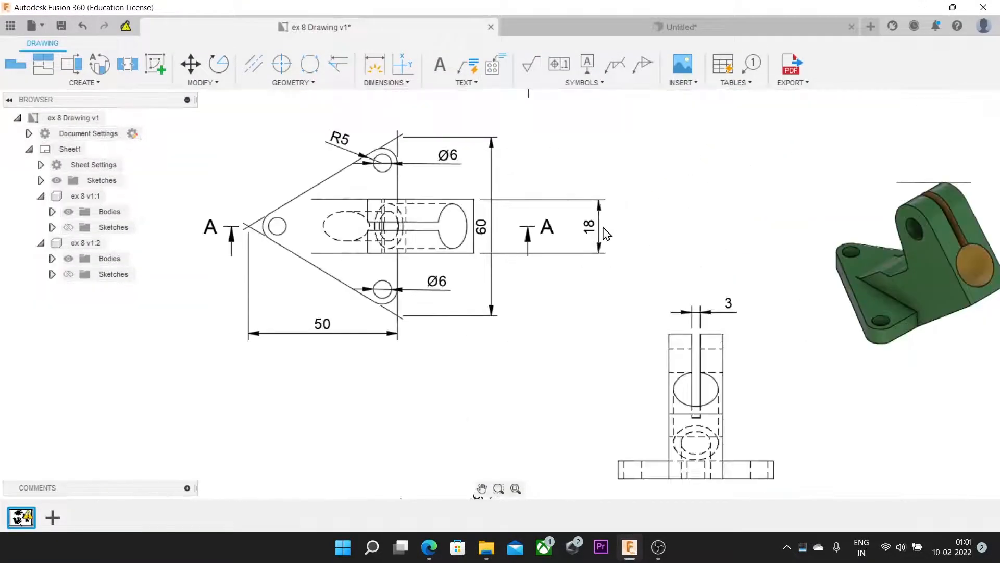
pyautogui.click(594, 27)
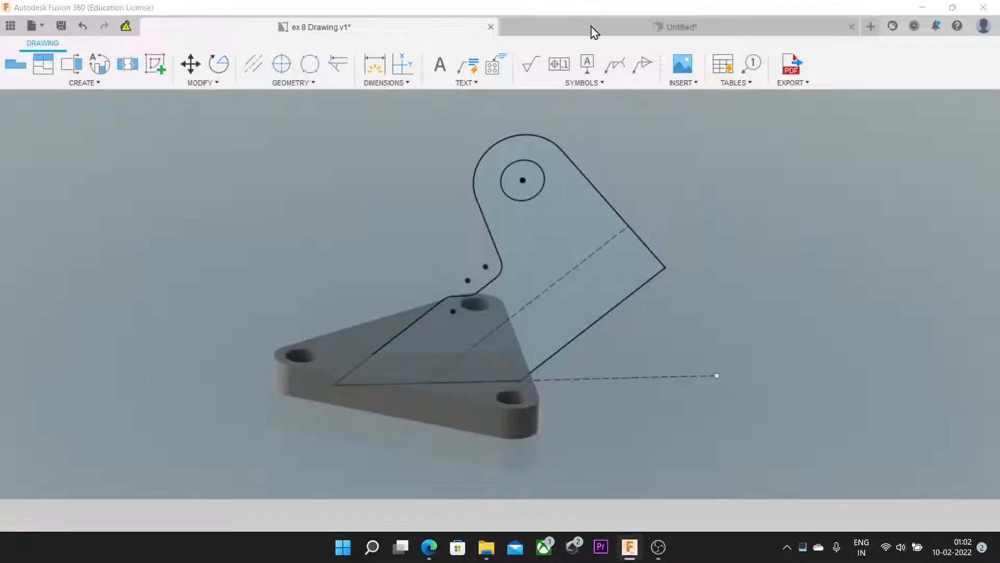
# Extrude the arm profile symmetrically to a whole length of 18 mm and join it to the triangular base
pyautogui.click(567, 235)
pyautogui.press('e')
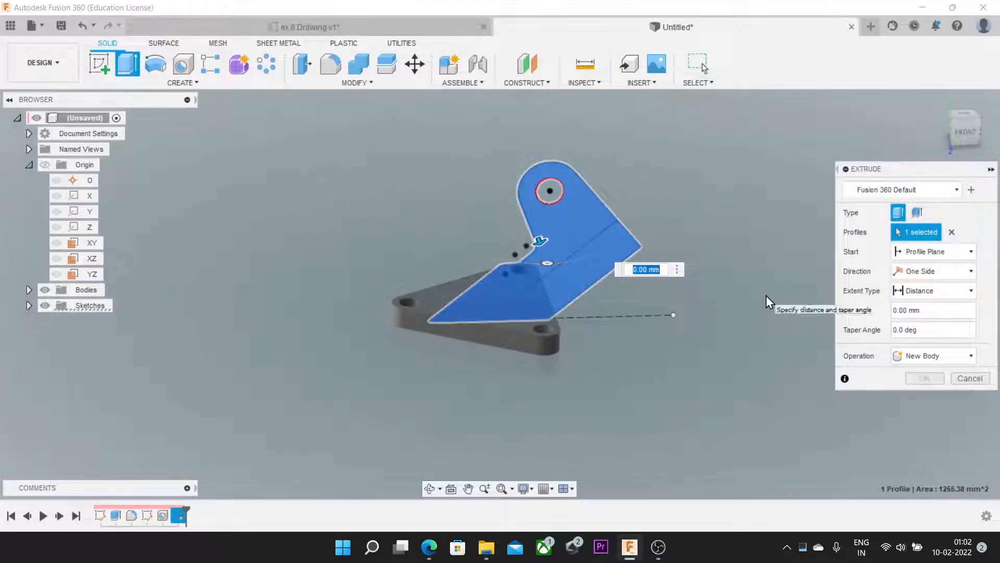
pyautogui.click(913, 274)
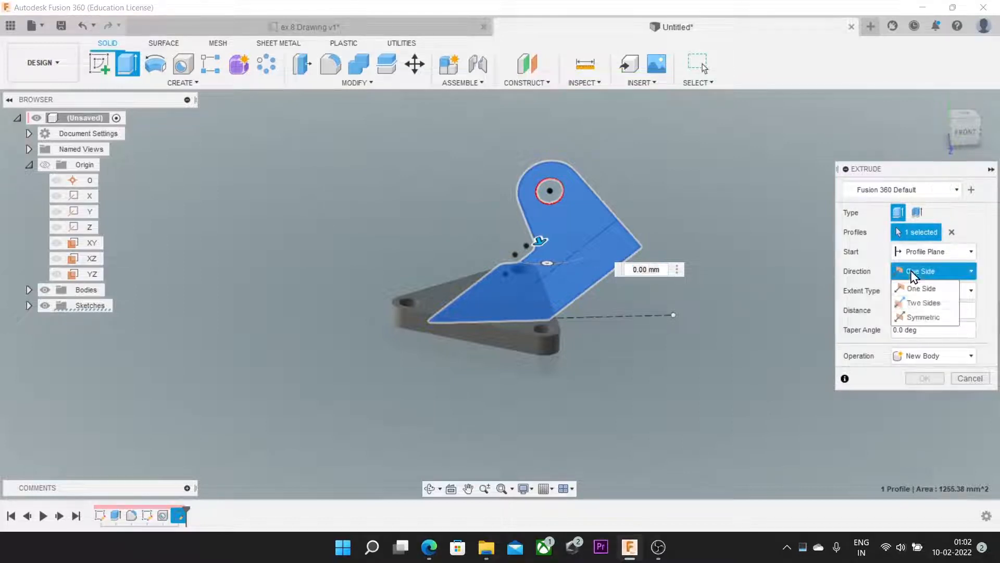
pyautogui.click(920, 319)
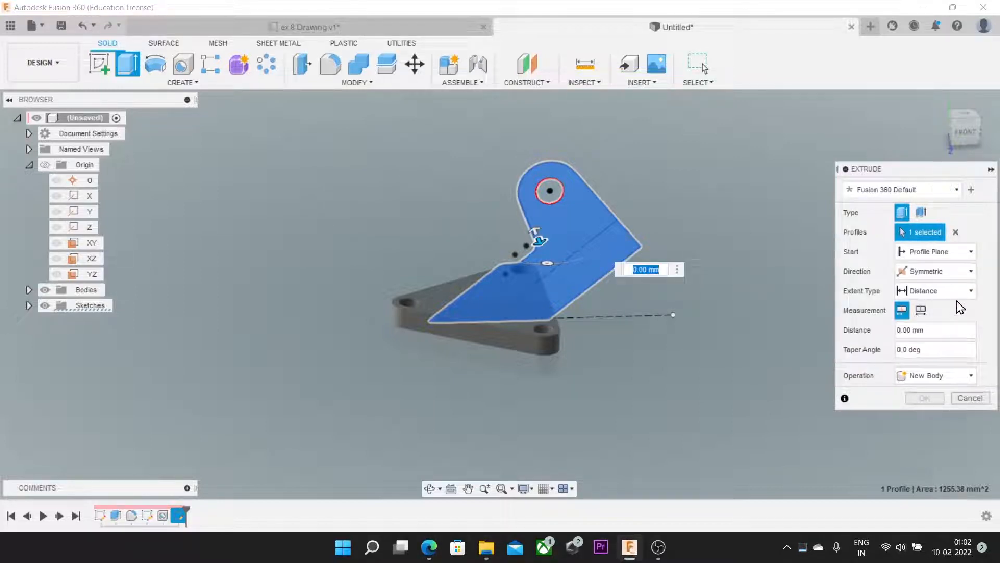
pyautogui.click(920, 310)
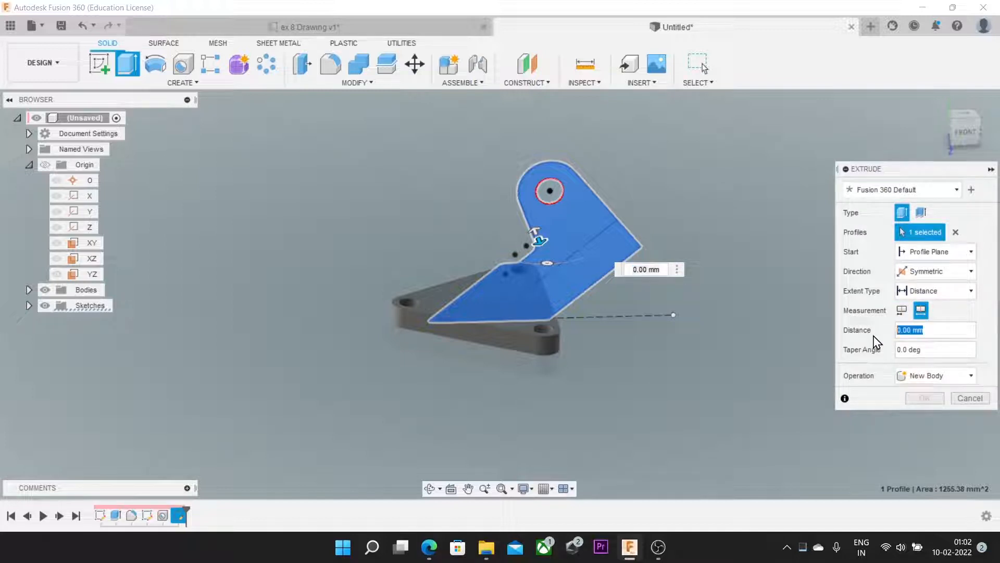
pyautogui.write('18')
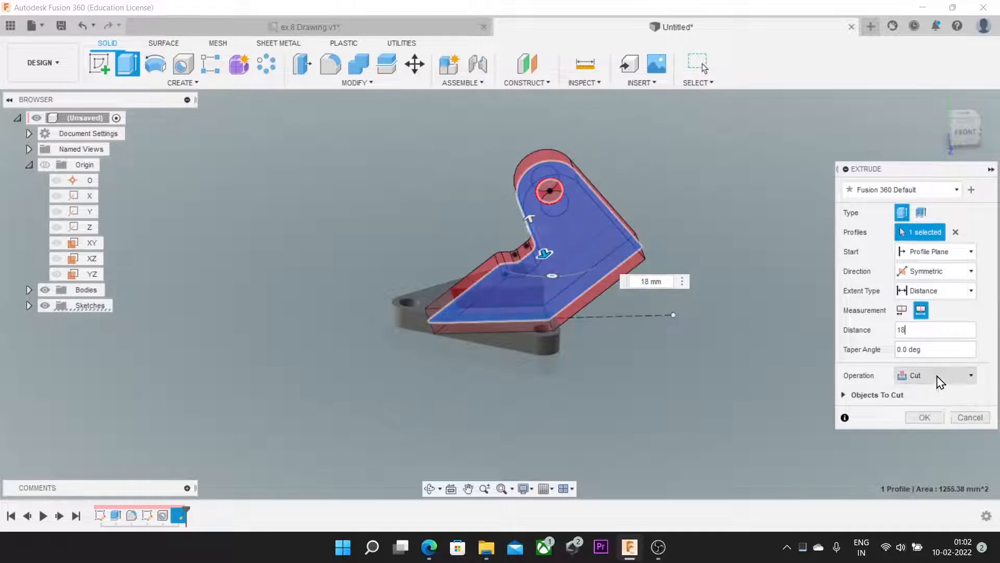
pyautogui.click(922, 386)
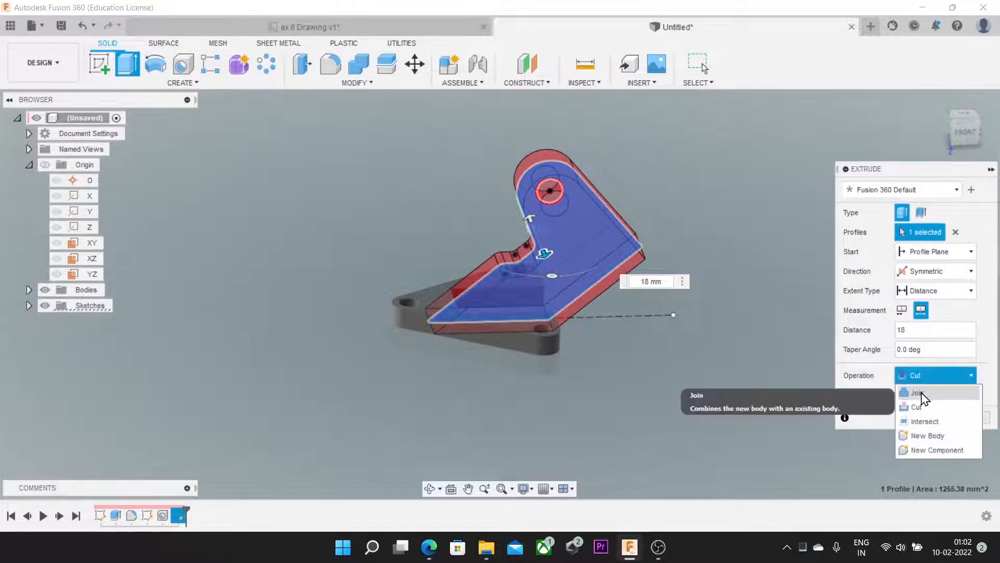
pyautogui.click(920, 398)
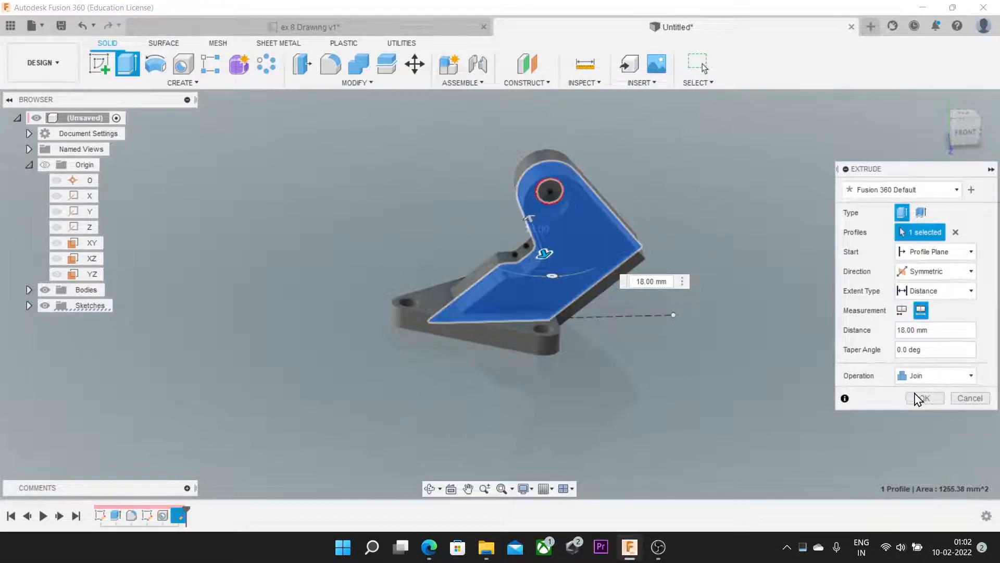
pyautogui.click(923, 399)
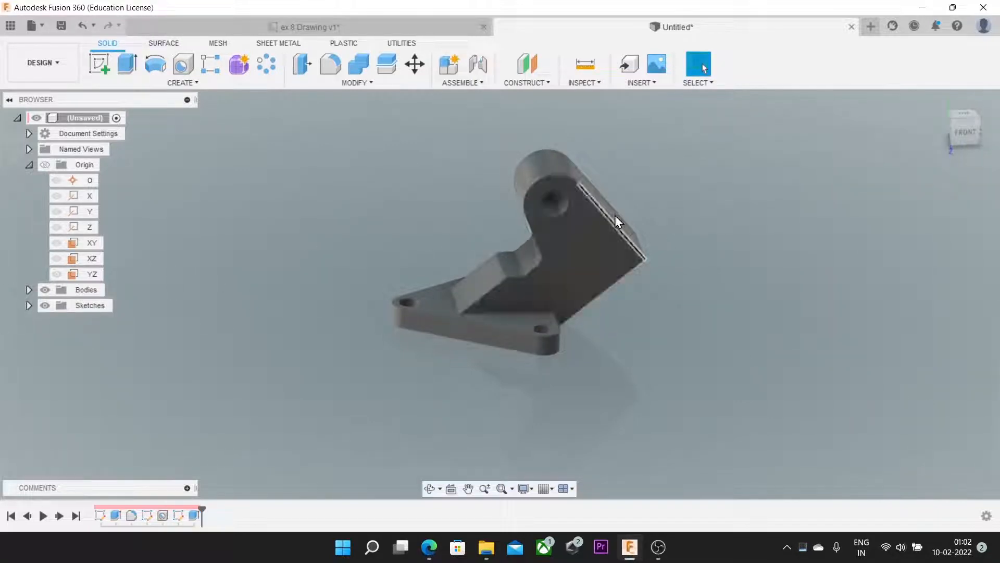
# Inspect the joined bracket and examine the ex 8 drawing's views for the features still missing from the arm
pyautogui.keyDown('shift'); pyautogui.moveTo(683, 254); pyautogui.dragTo(654, 250, button='middle'); pyautogui.keyUp('shift')
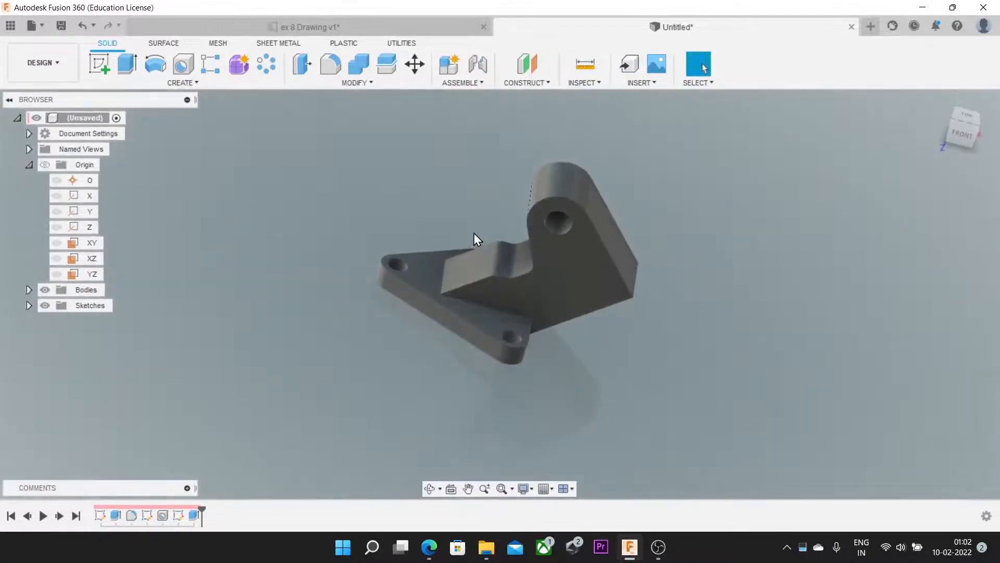
pyautogui.scroll(4, 484, 221)
pyautogui.scroll(-2, 471, 252)
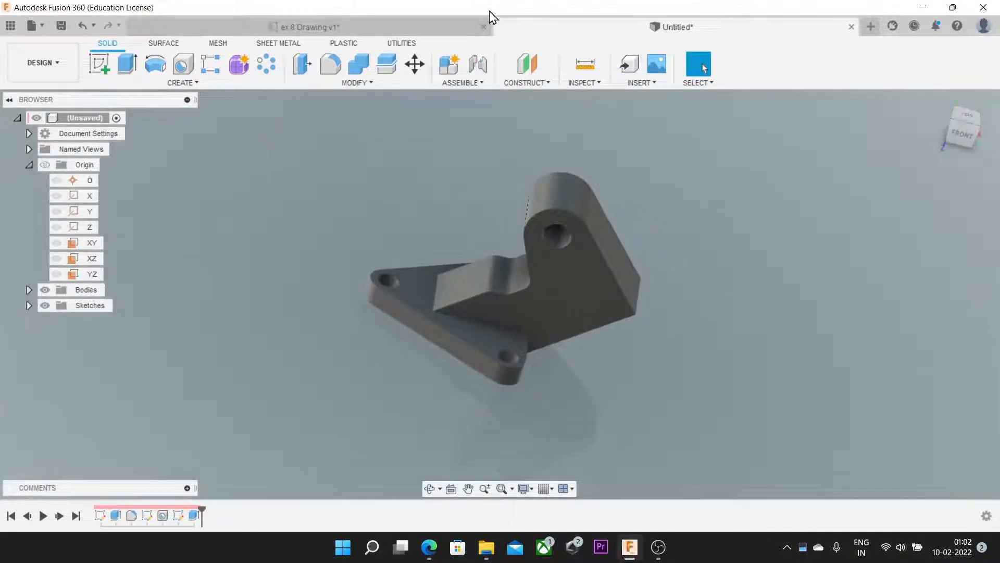
pyautogui.click(426, 28)
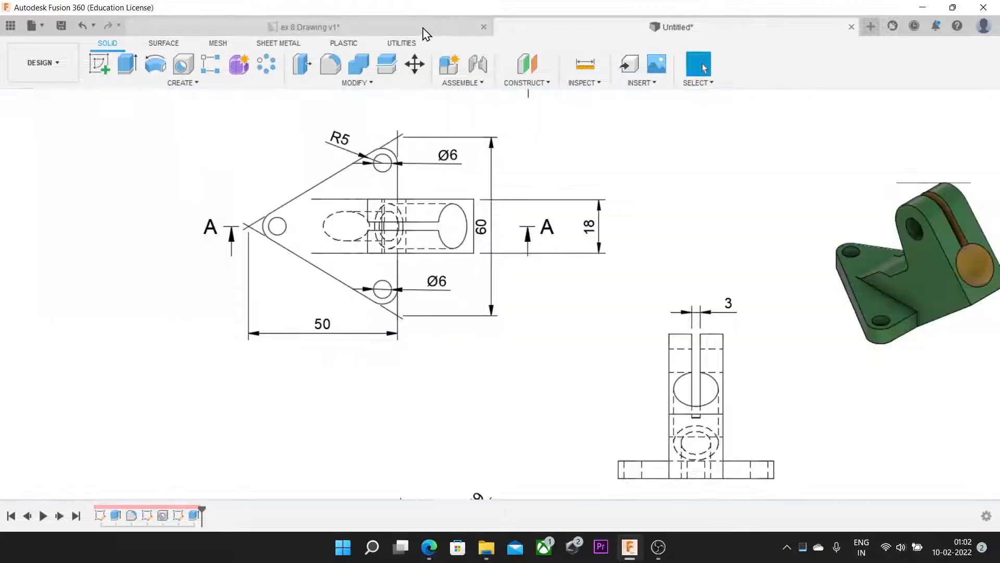
pyautogui.scroll(-5, 607, 458)
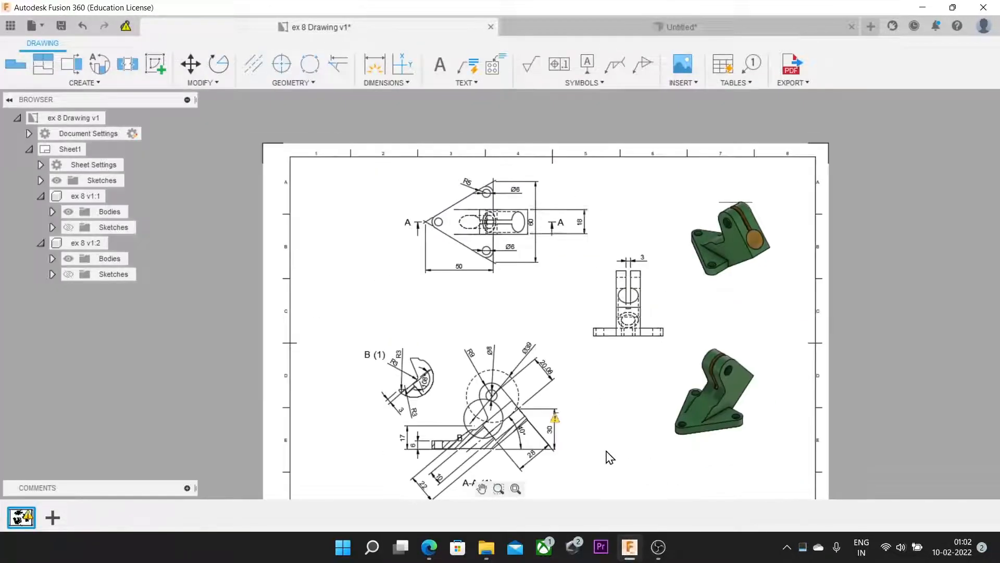
pyautogui.scroll(4, 627, 440)
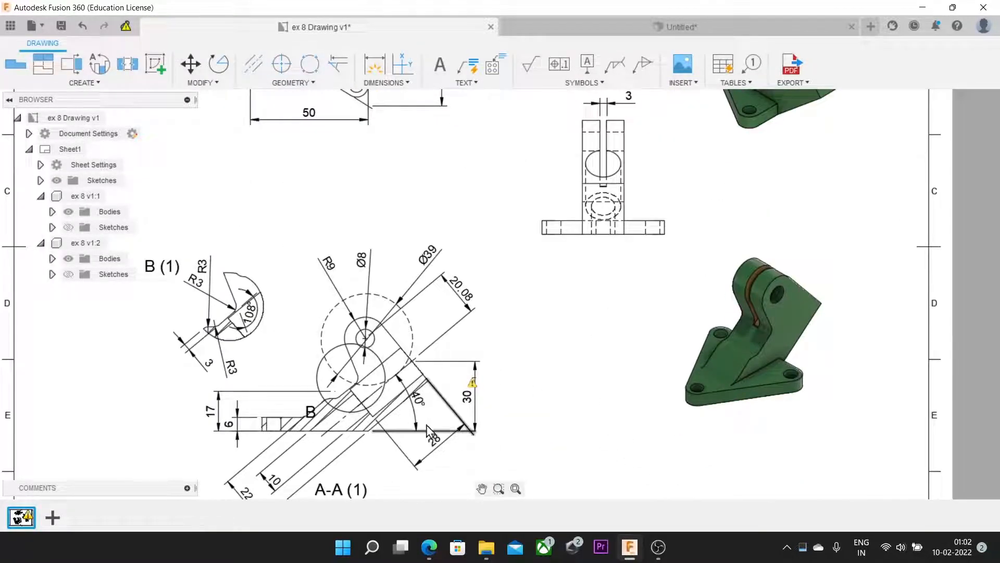
pyautogui.scroll(-2, 525, 365)
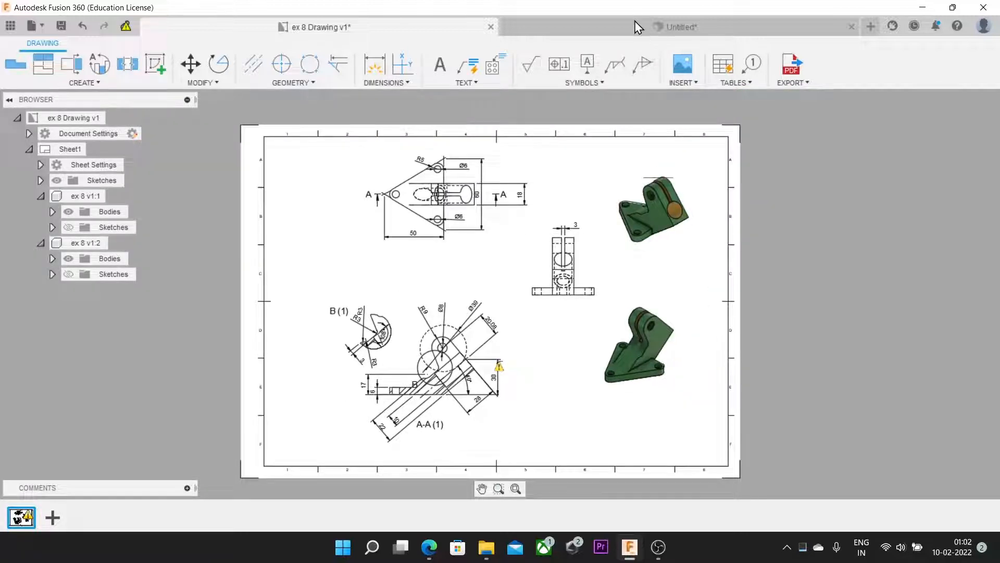
pyautogui.click(640, 25)
pyautogui.scroll(3, 593, 243)
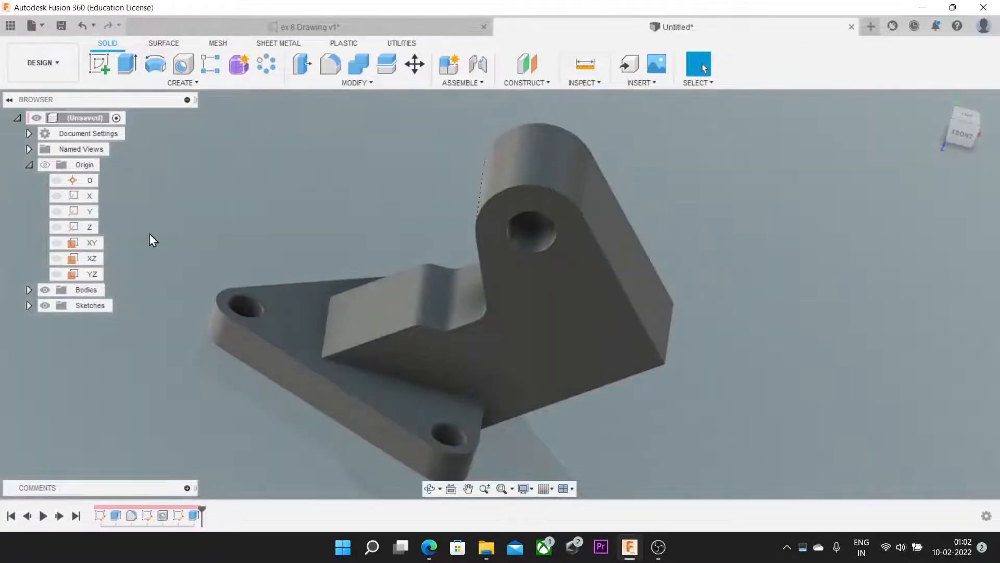
# Show the arm's profile sketch, Sketch3, over the joined bracket
pyautogui.click(28, 289)
pyautogui.click(29, 290)
pyautogui.click(28, 305)
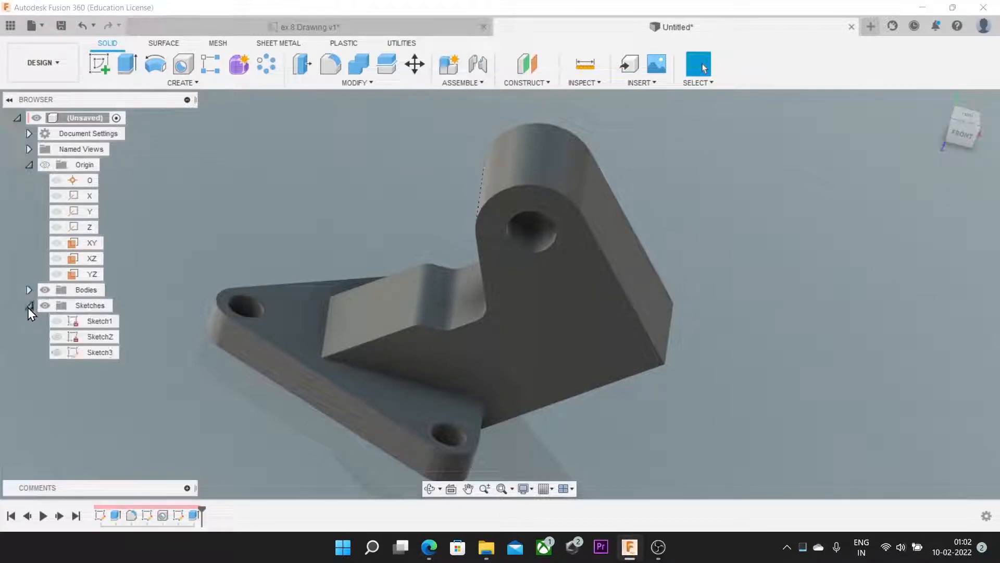
pyautogui.click(56, 352)
pyautogui.click(55, 351)
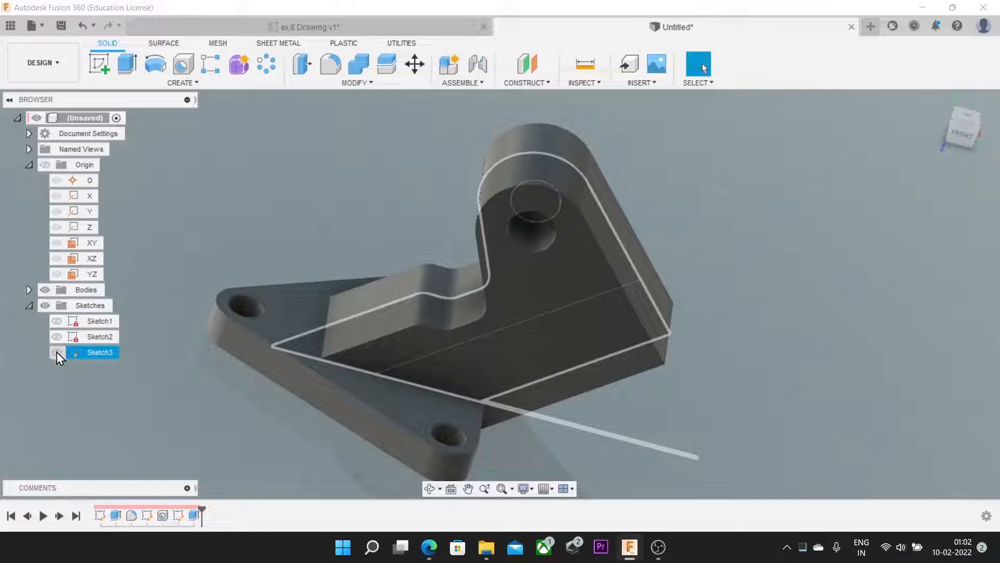
pyautogui.click(56, 351)
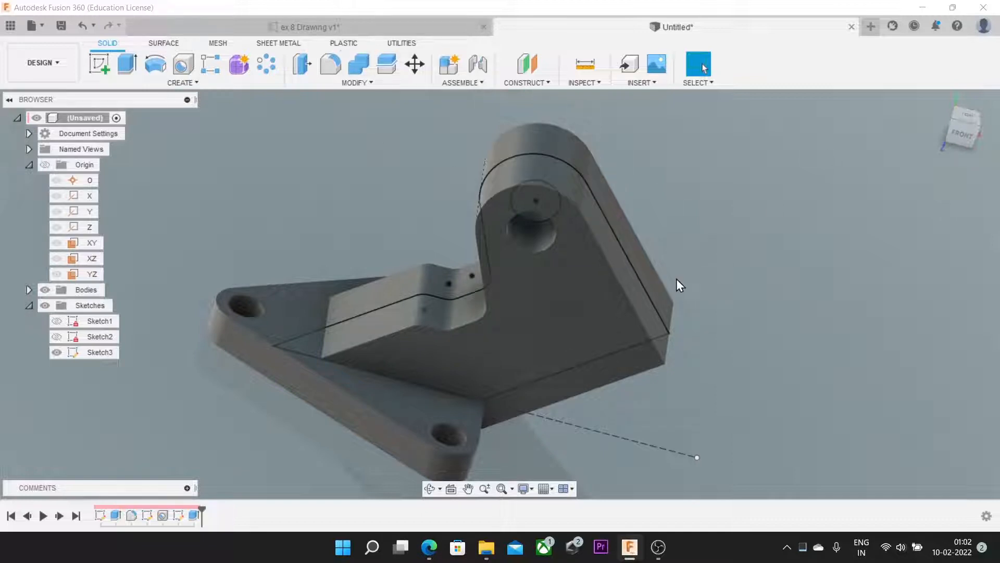
# Create a sketch on the arm's inclined outer face and project the endpoint of the profile sketch's dashed centreline onto it
pyautogui.click(192, 87)
pyautogui.click(172, 109)
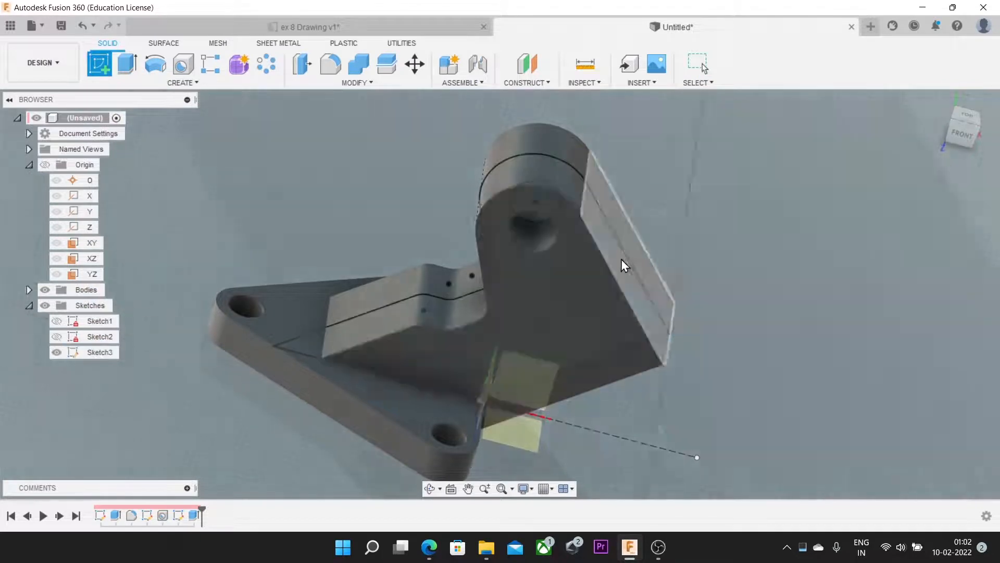
pyautogui.click(642, 251)
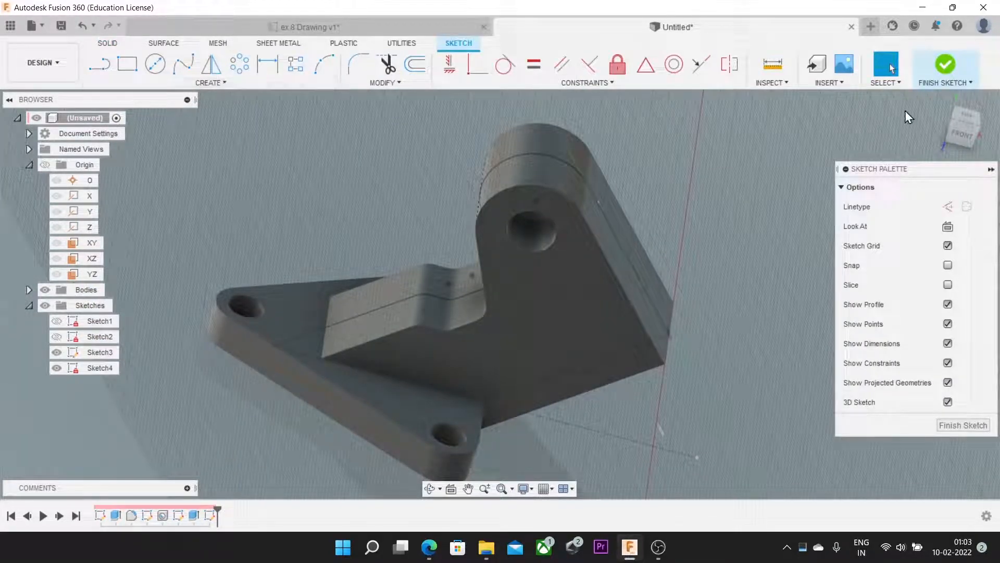
pyautogui.click(157, 83)
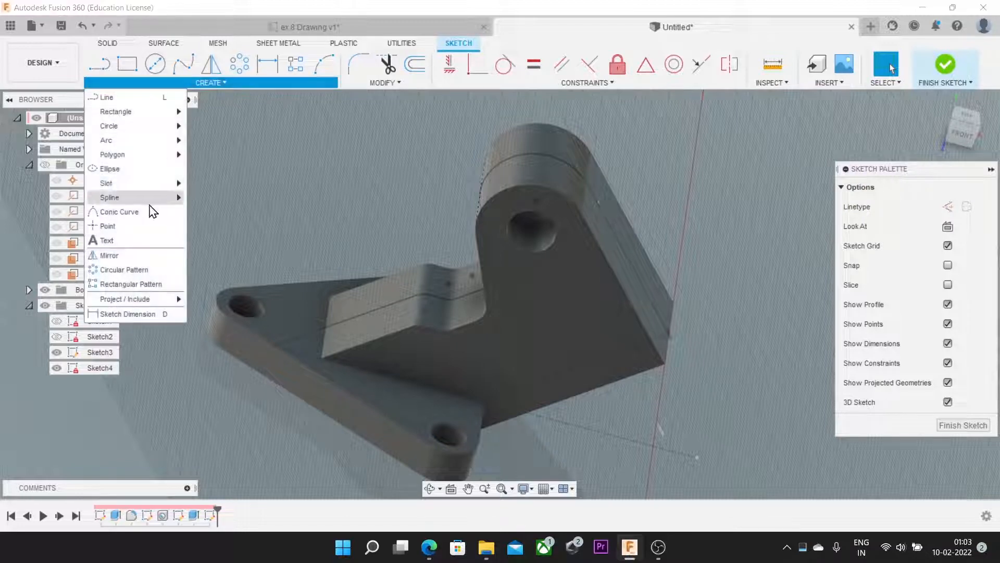
pyautogui.moveTo(125, 300)
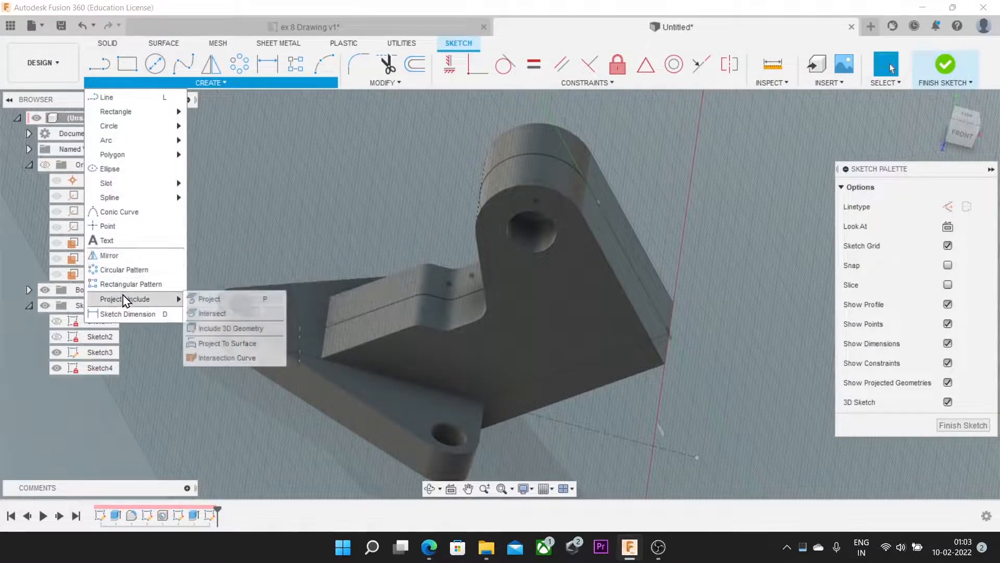
pyautogui.click(211, 298)
pyautogui.click(643, 281)
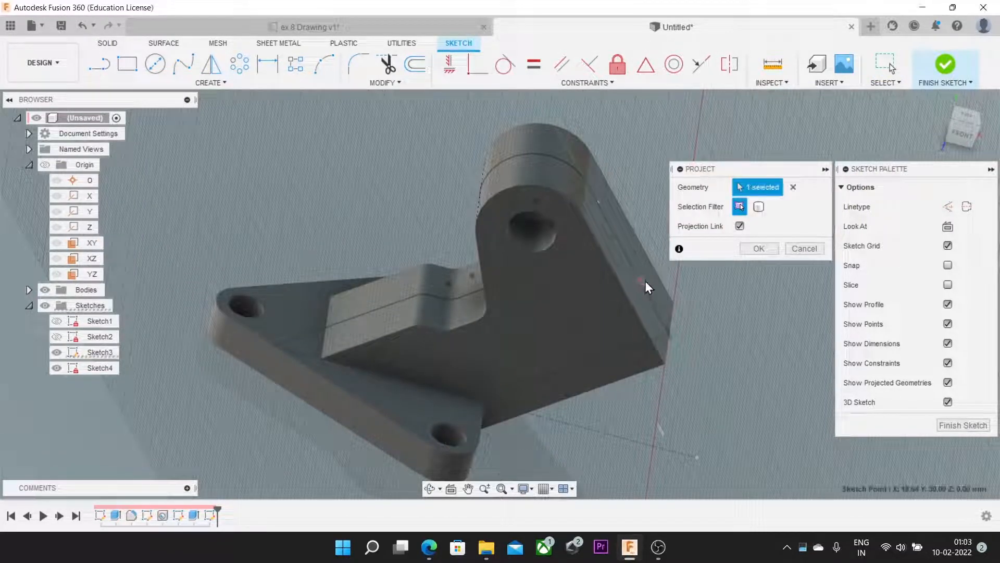
pyautogui.click(770, 249)
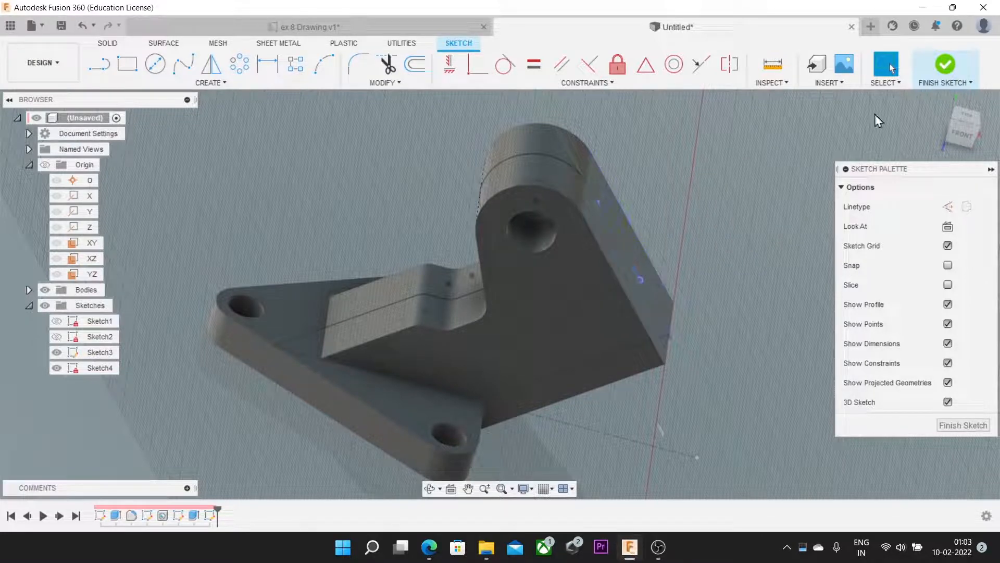
pyautogui.click(943, 68)
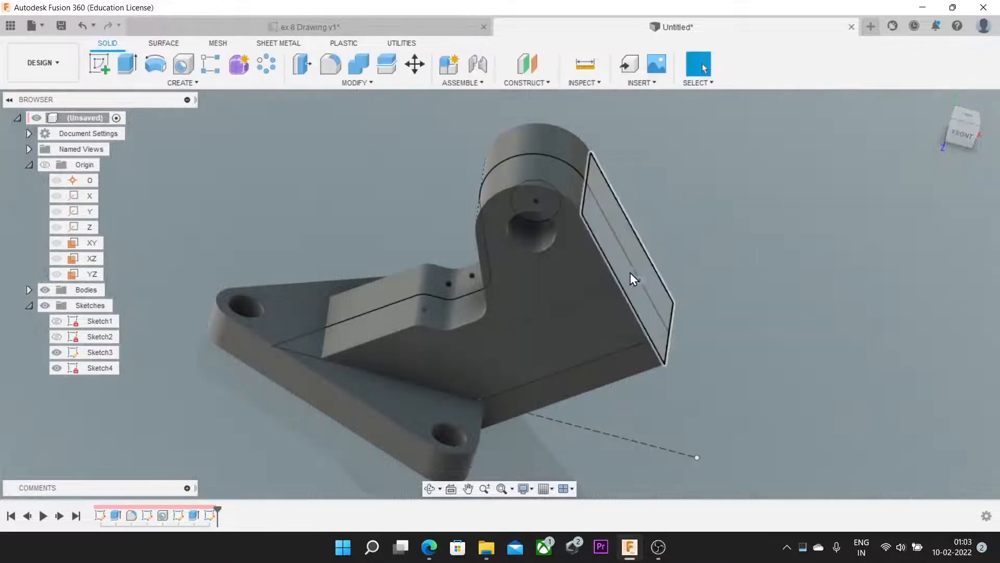
# Hide the arm's profile sketch, keeping the sketch with the projected point shown
pyautogui.moveTo(717, 235); pyautogui.dragTo(667, 207, button='middle')
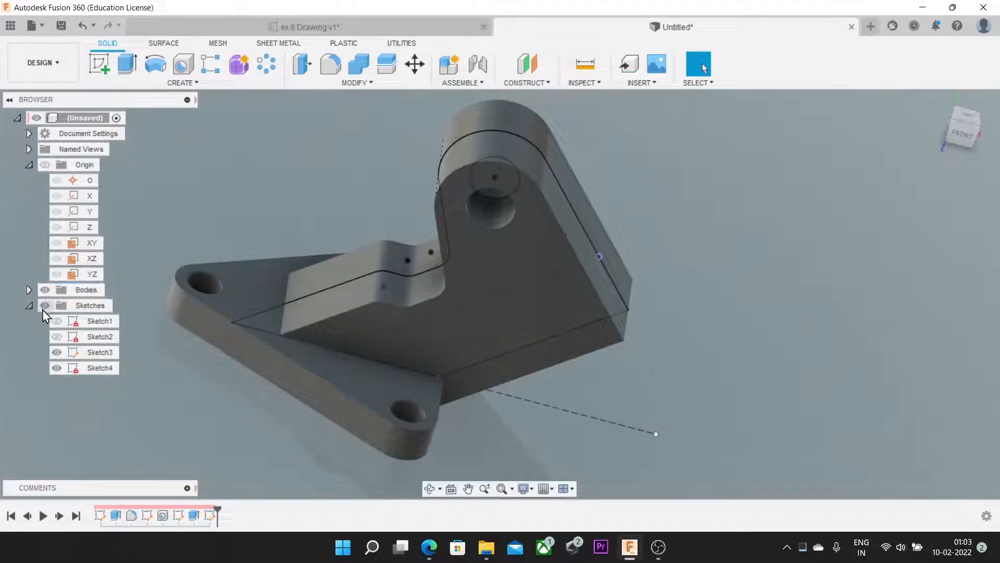
pyautogui.click(56, 353)
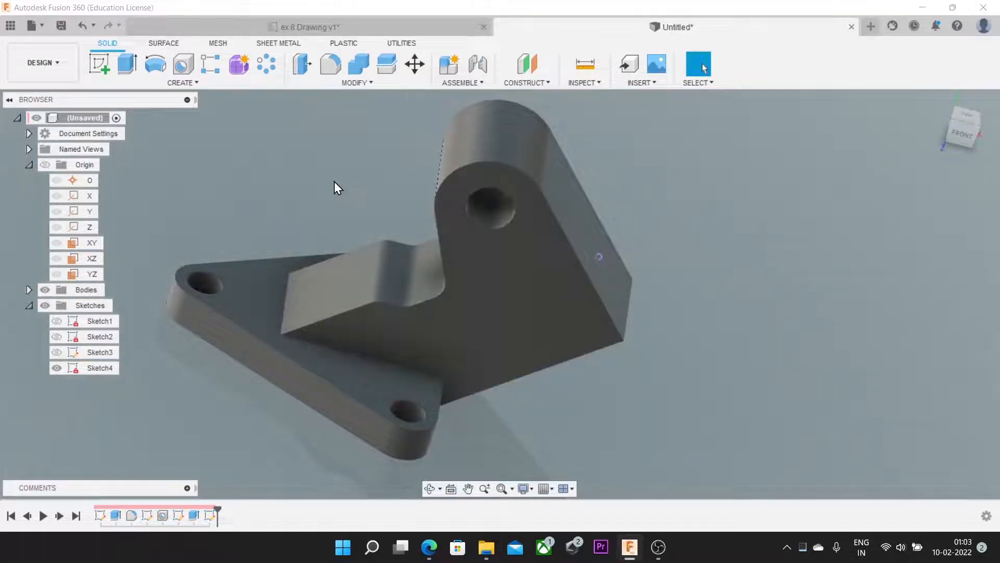
pyautogui.moveTo(334, 181); pyautogui.dragTo(454, 216, button='middle')
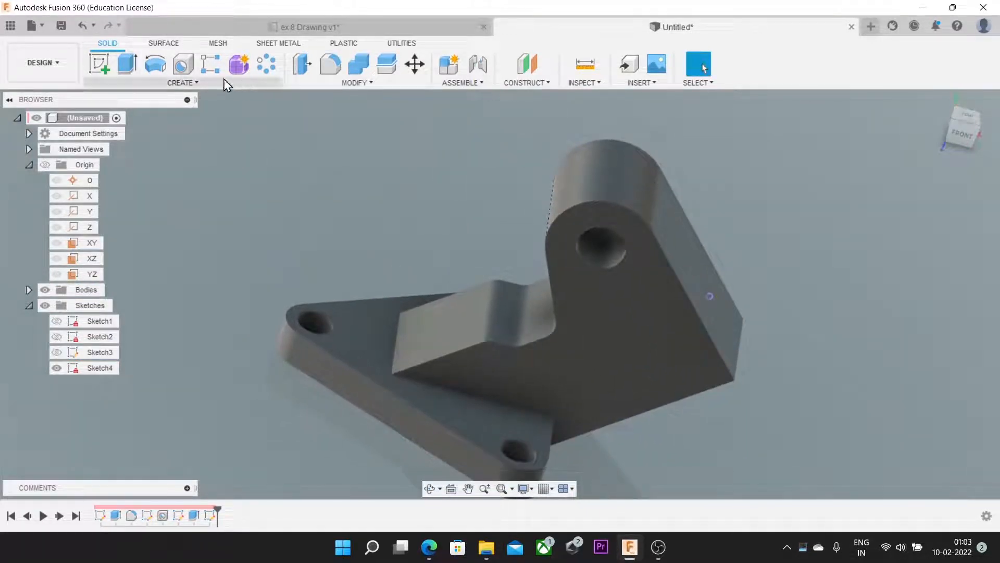
# Place a counterbore hole at the projected sketch point on the arm's inclined outer face
pyautogui.click(182, 82)
pyautogui.click(109, 258)
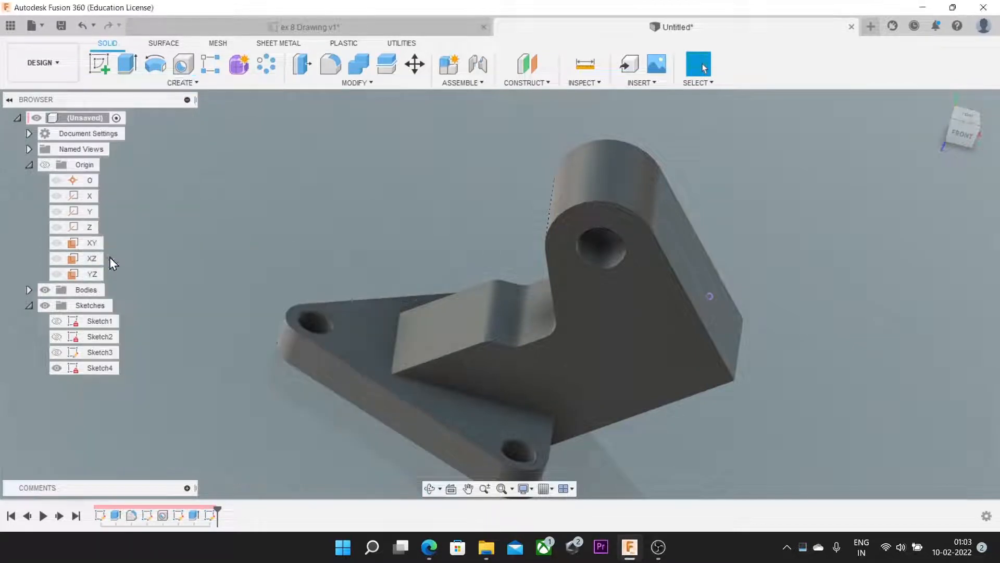
pyautogui.click(708, 295)
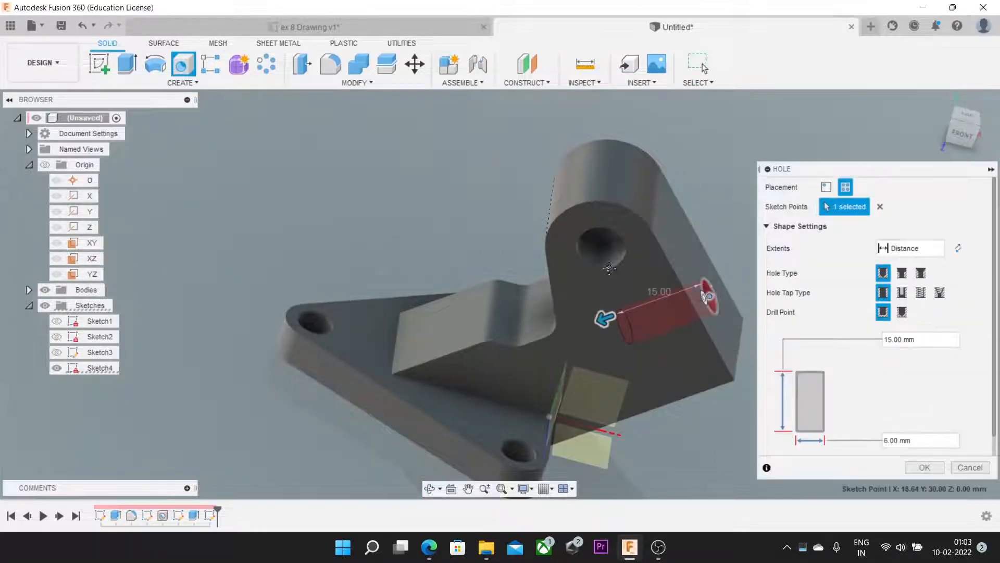
pyautogui.moveTo(609, 268); pyautogui.dragTo(451, 203, button='middle')
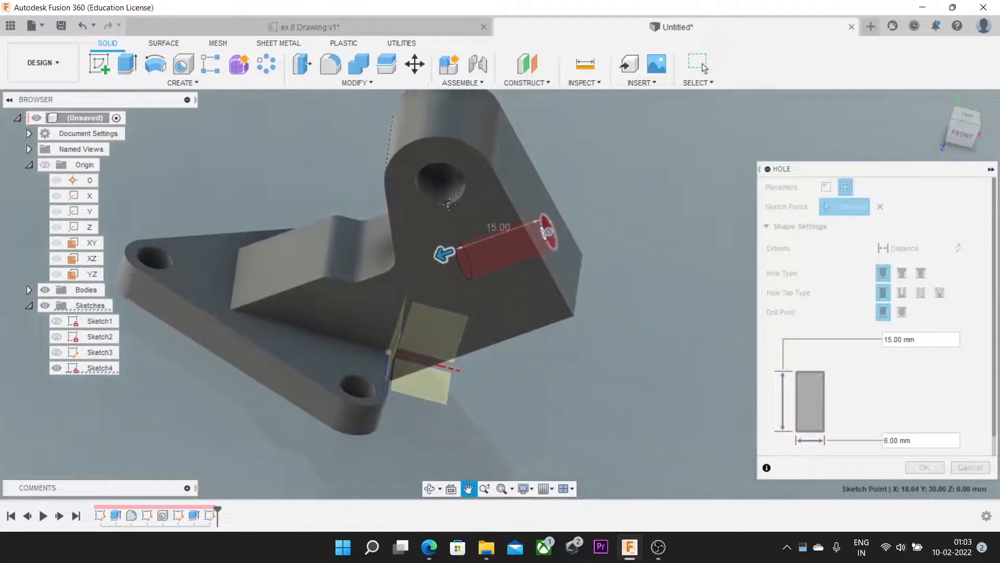
pyautogui.click(902, 274)
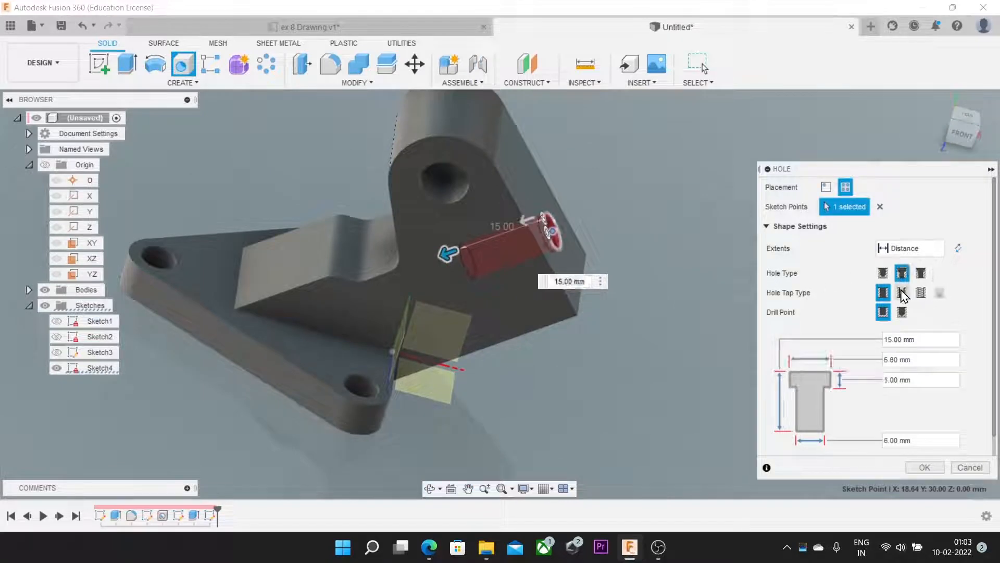
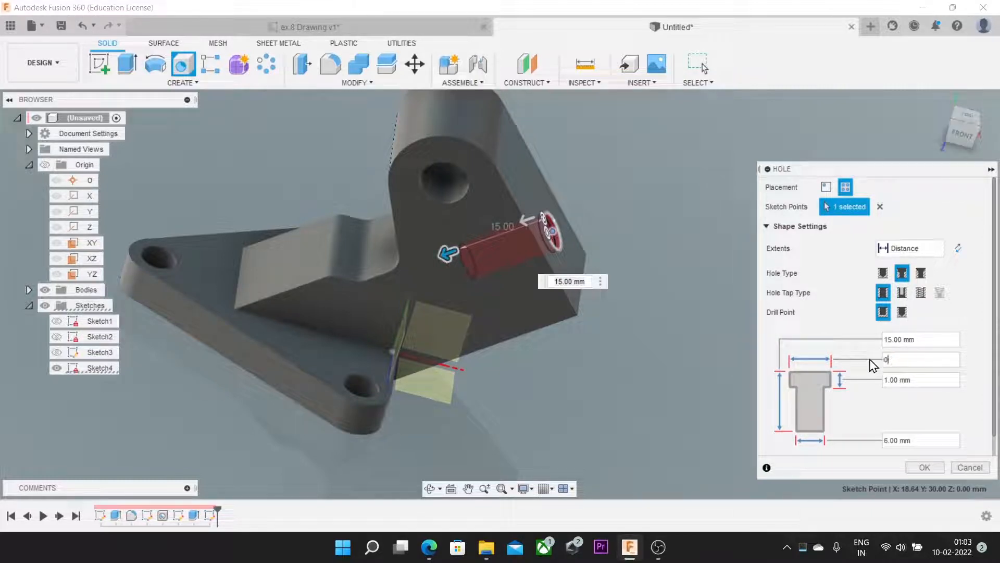
# Set the hole's counterbore diameter to 15 mm, counterbore depth to 28 mm and hole diameter to 6 mm
pyautogui.write('15')
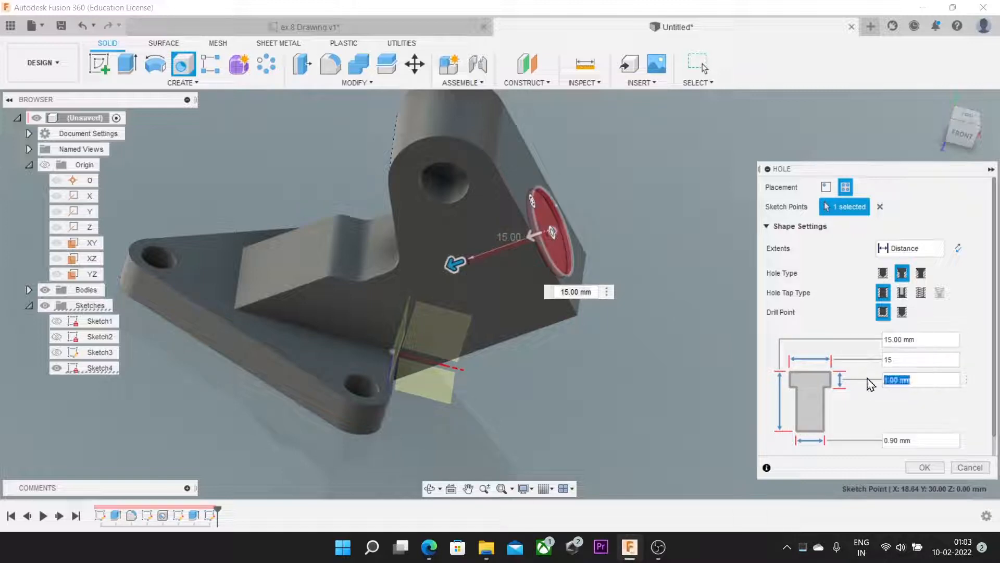
pyautogui.write('28')
pyautogui.click(918, 440)
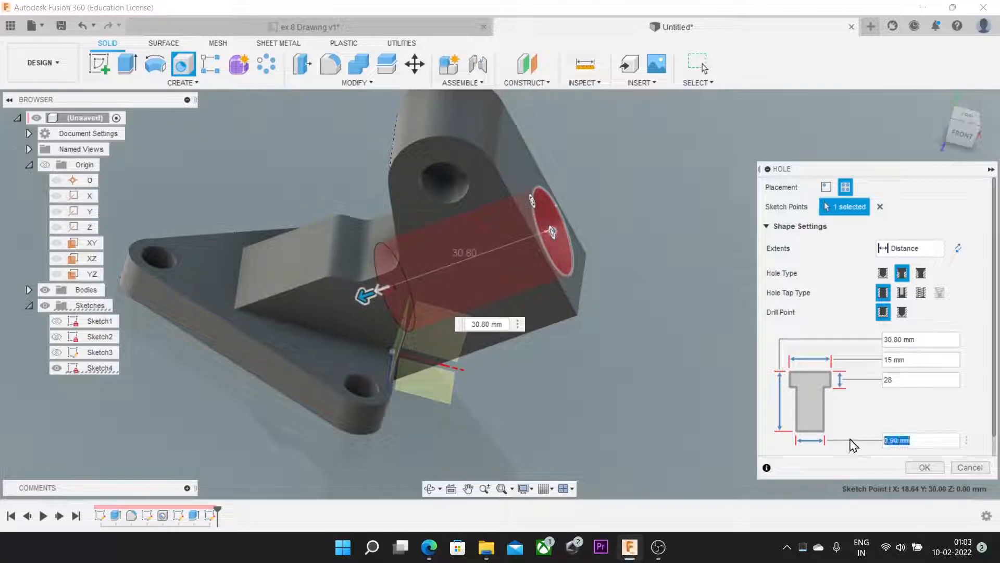
pyautogui.write('6')
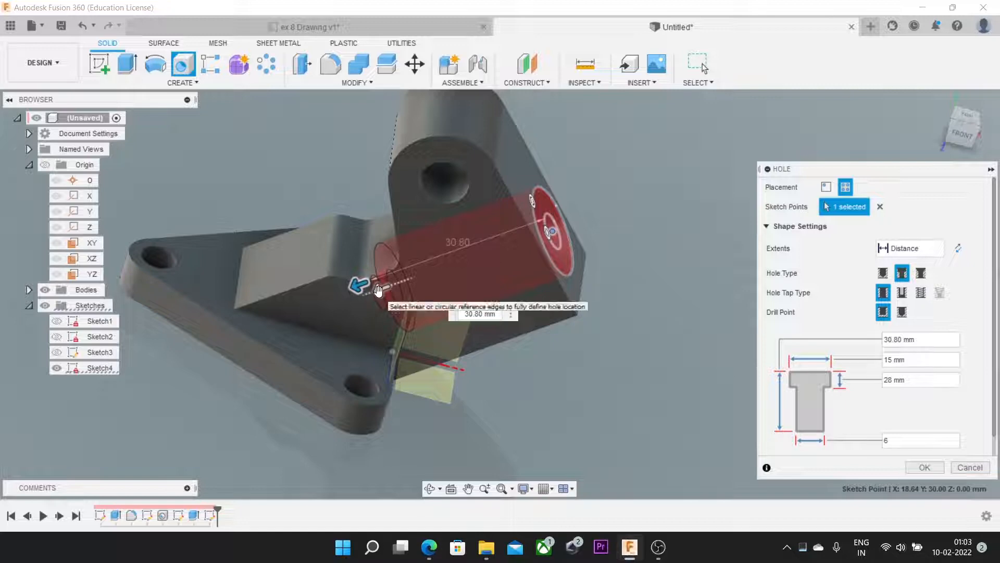
pyautogui.moveTo(379, 291); pyautogui.dragTo(414, 276)
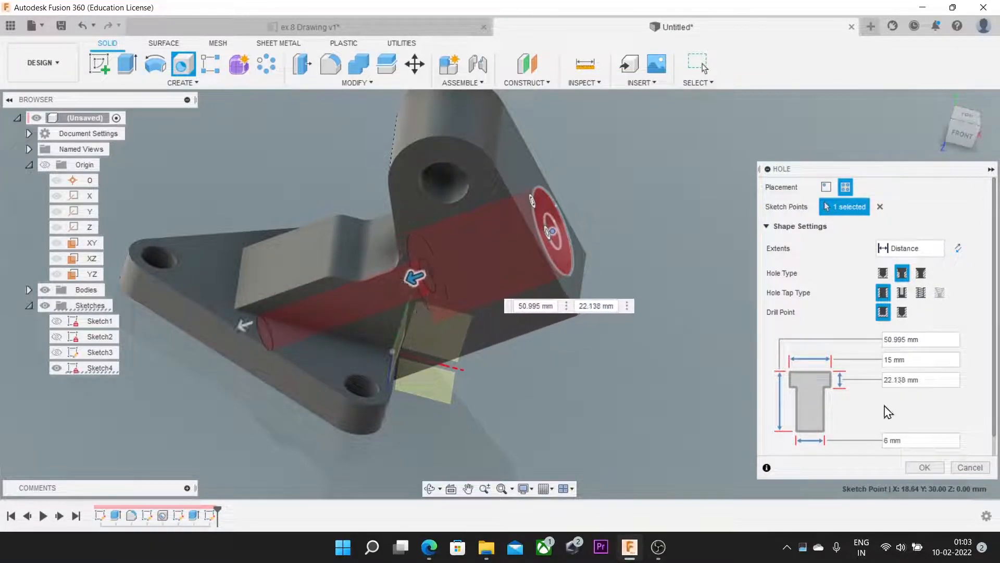
pyautogui.click(936, 380)
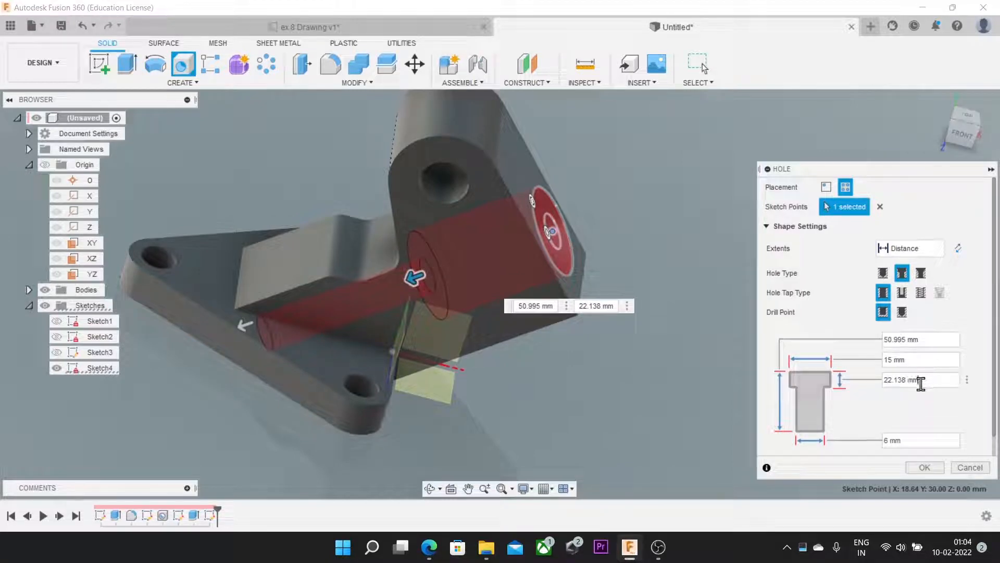
pyautogui.write('28')
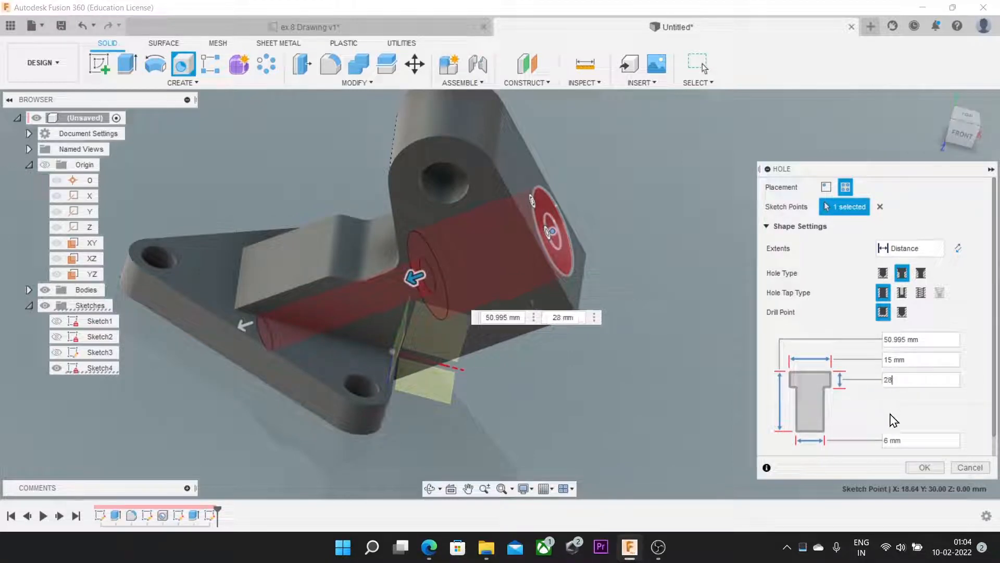
# Extend the hole's total depth to about 68.7 mm, past the underside of the base, and create the counterbore hole
pyautogui.moveTo(742, 386); pyautogui.dragTo(815, 330, button='middle')
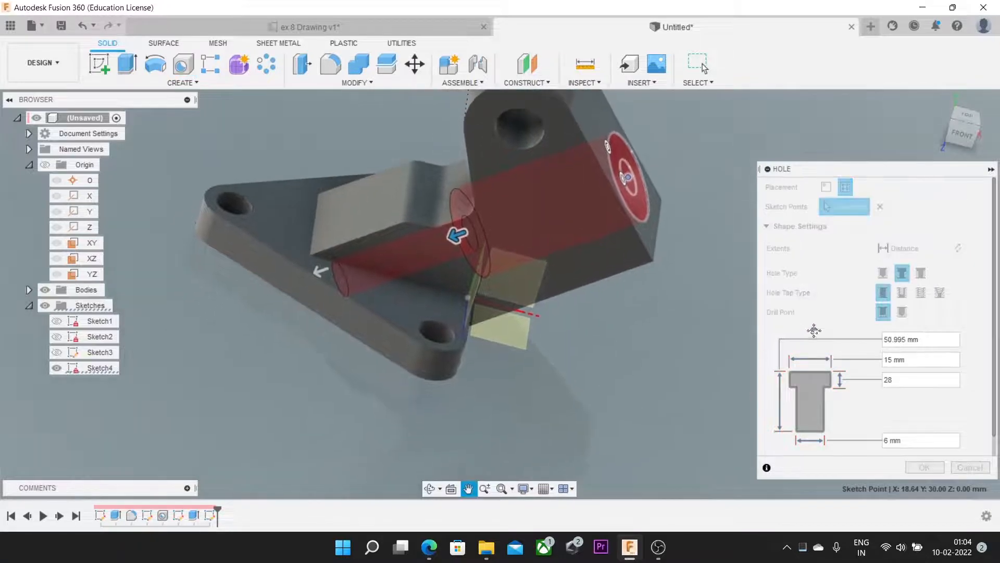
pyautogui.moveTo(321, 269); pyautogui.dragTo(221, 305)
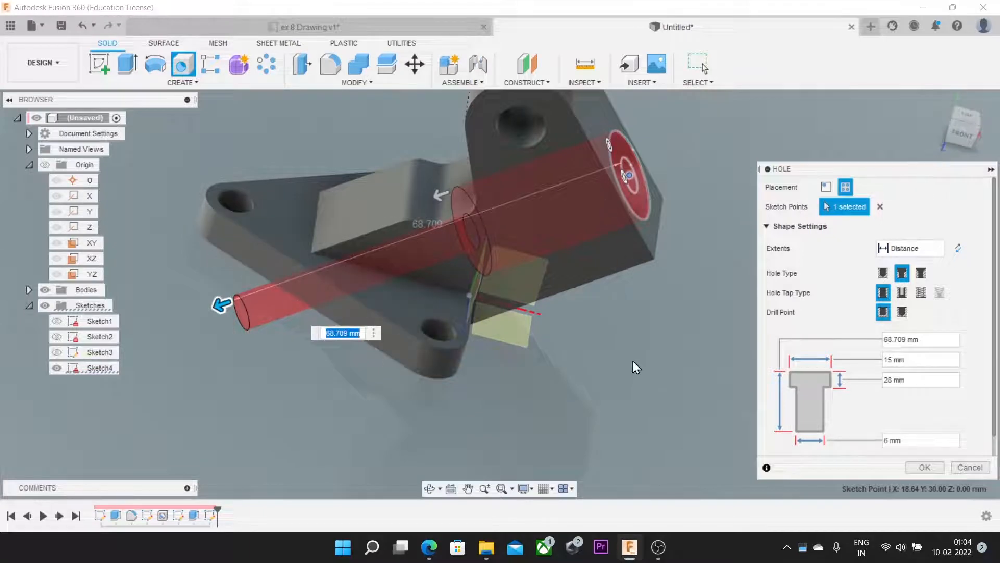
pyautogui.click(920, 468)
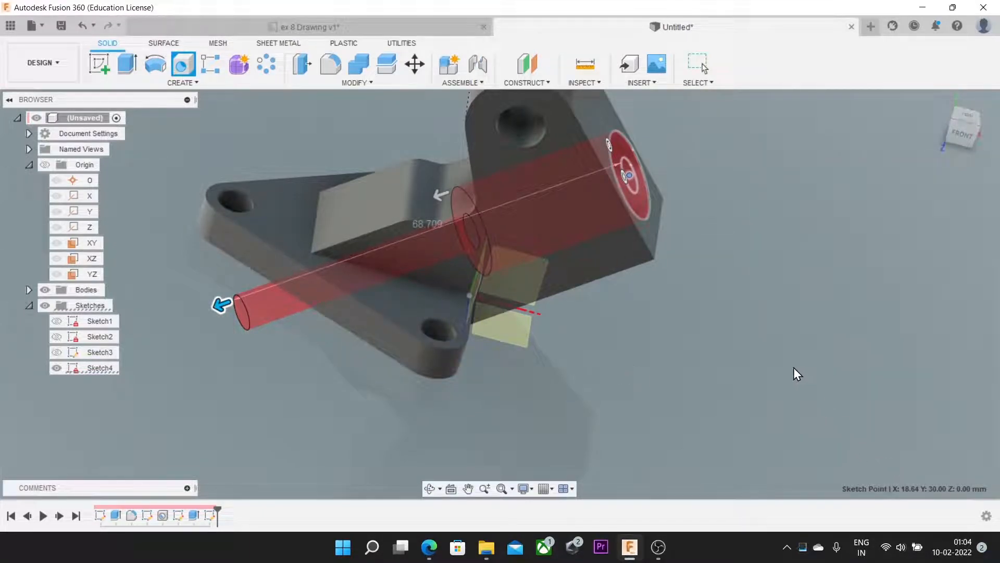
pyautogui.keyDown('shift'); pyautogui.moveTo(756, 330); pyautogui.dragTo(732, 325, button='middle'); pyautogui.keyUp('shift')
pyautogui.scroll(-3, 731, 325)
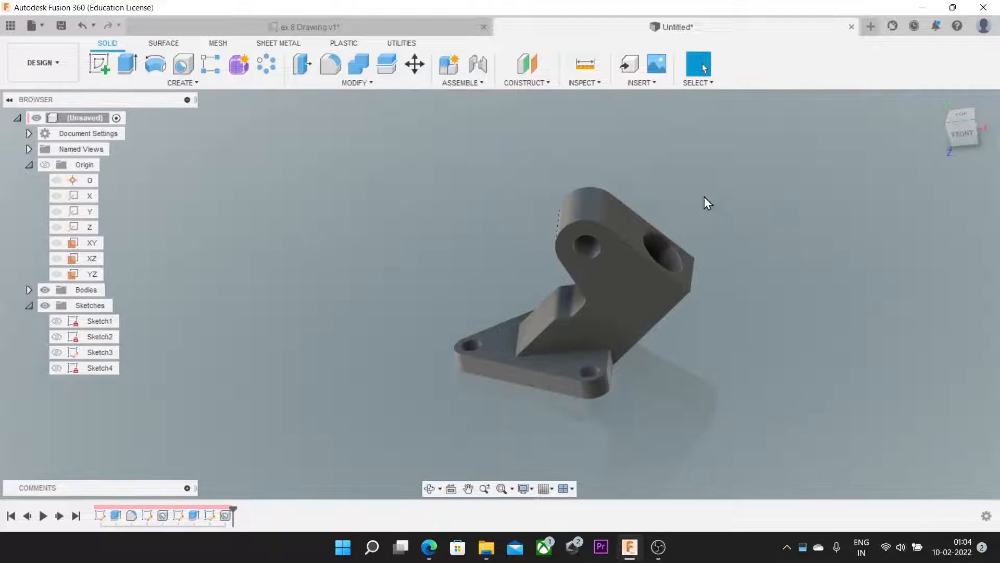
# Check the slot's width and the dashed circle's diameter in the ex 8 drawing and return to the model
pyautogui.click(320, 27)
pyautogui.scroll(5, 583, 230)
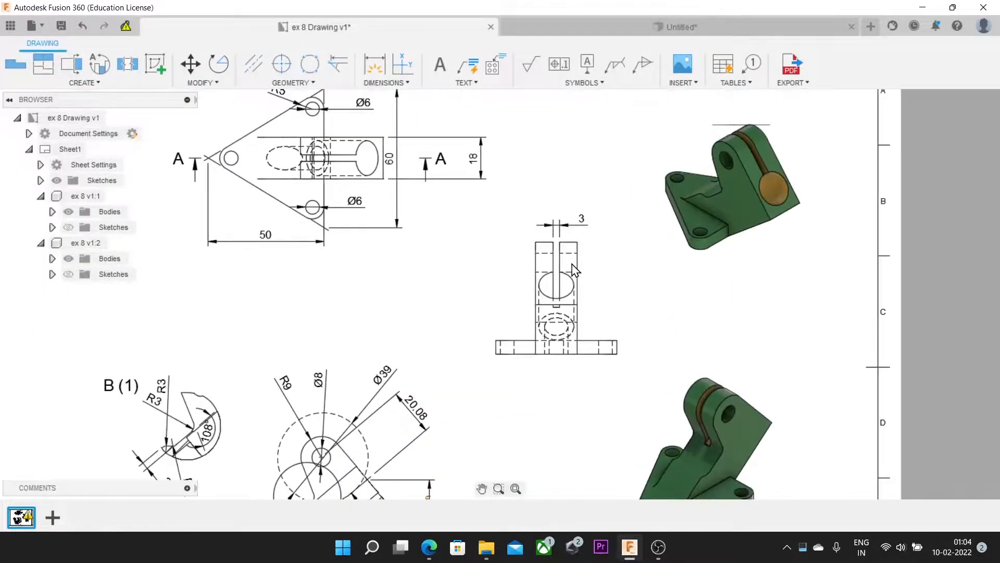
pyautogui.scroll(-5, 574, 263)
pyautogui.scroll(6, 419, 310)
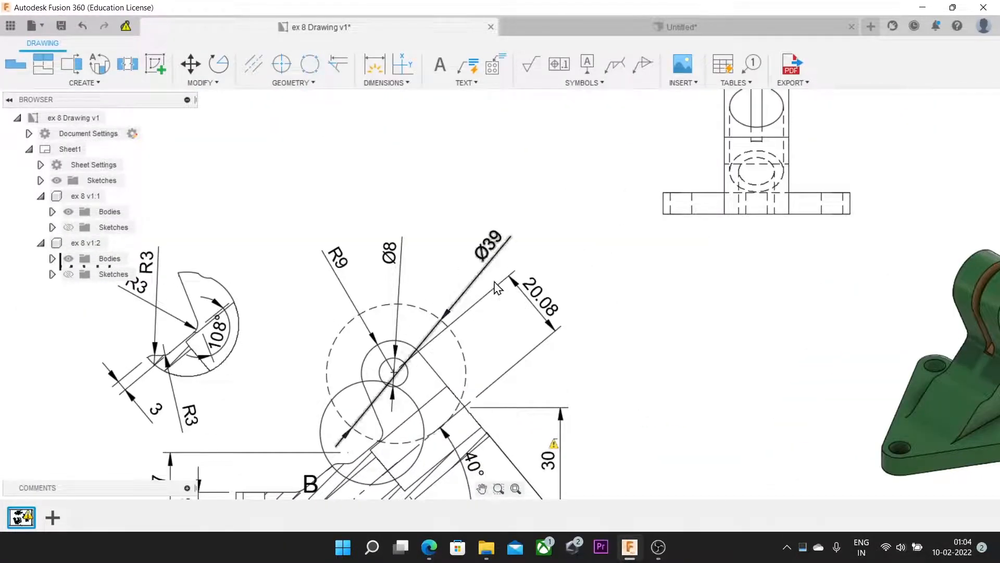
pyautogui.click(661, 27)
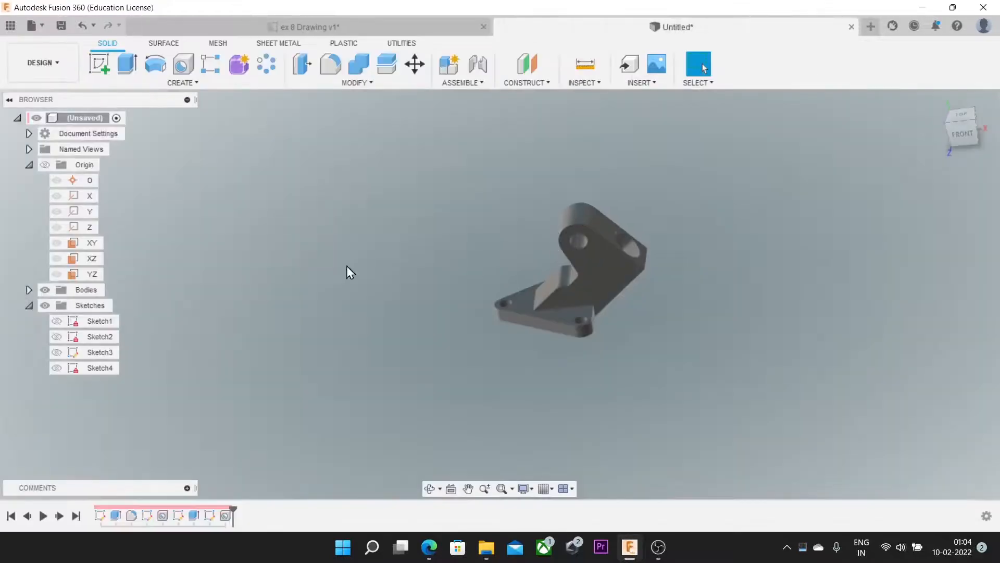
# Add a 39 mm diameter circle concentric with the arm's 8 mm pivot hole to the arm's profile sketch and finish the sketch
pyautogui.doubleClick(96, 354)
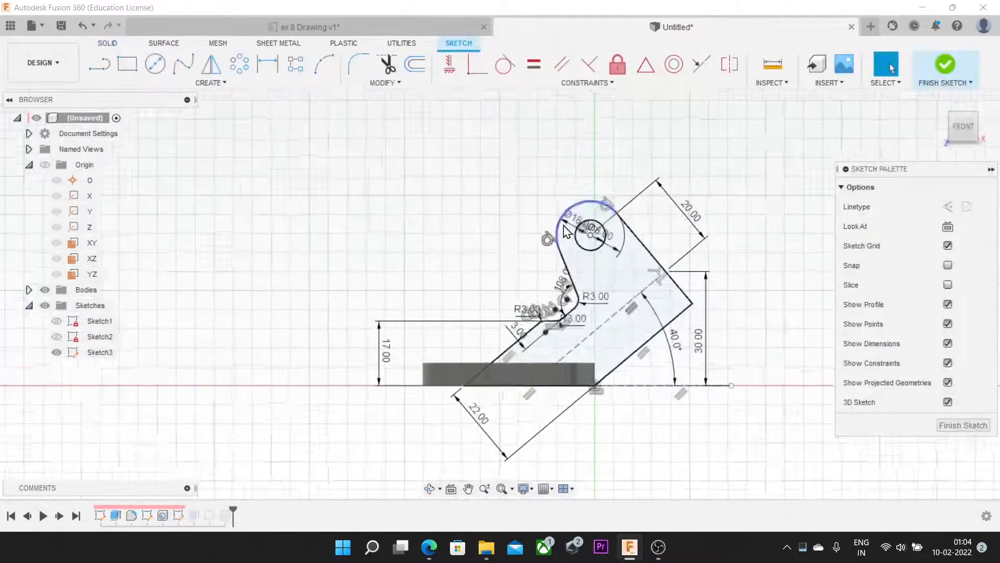
pyautogui.scroll(3, 567, 232)
pyautogui.press('c')
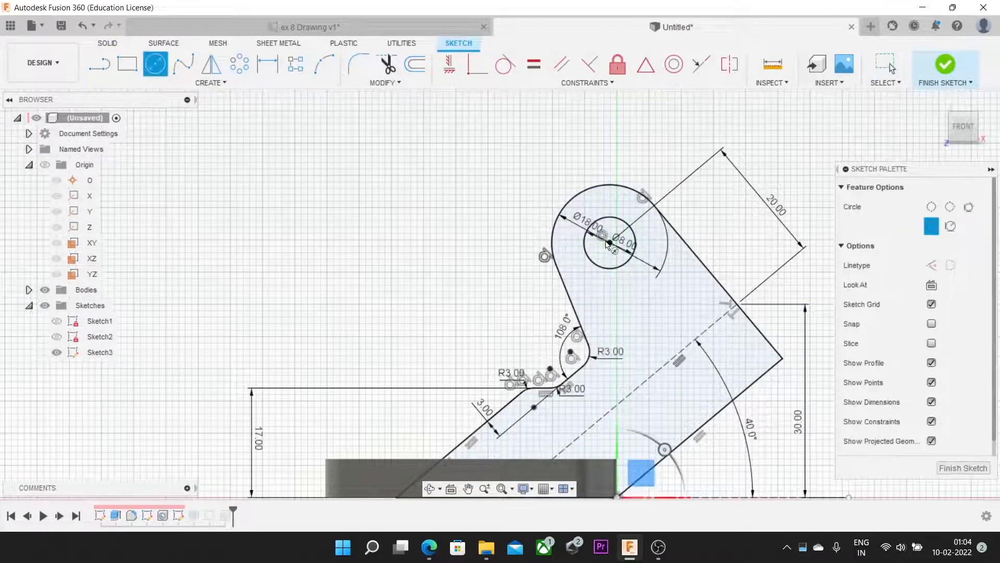
pyautogui.click(609, 243)
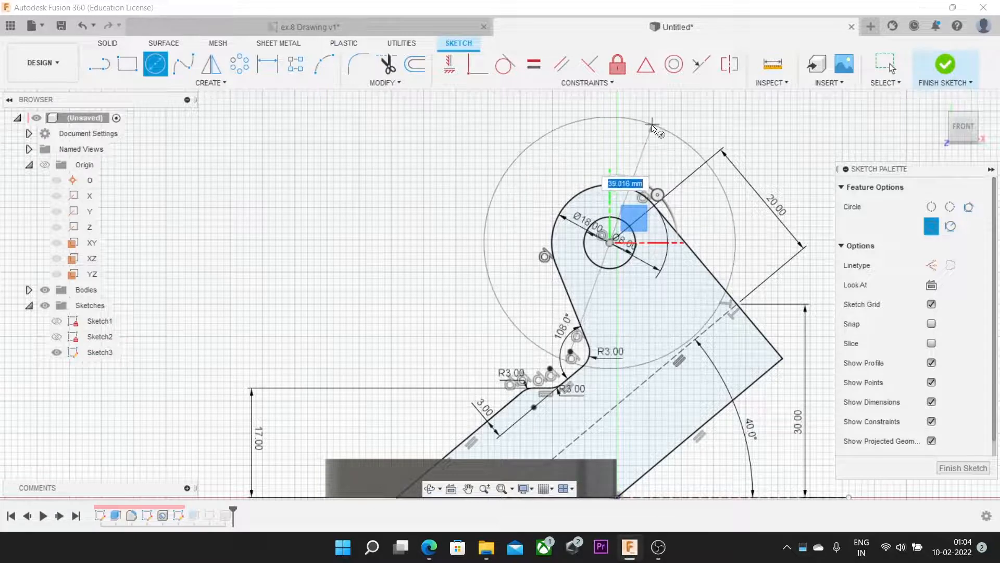
pyautogui.write('39')
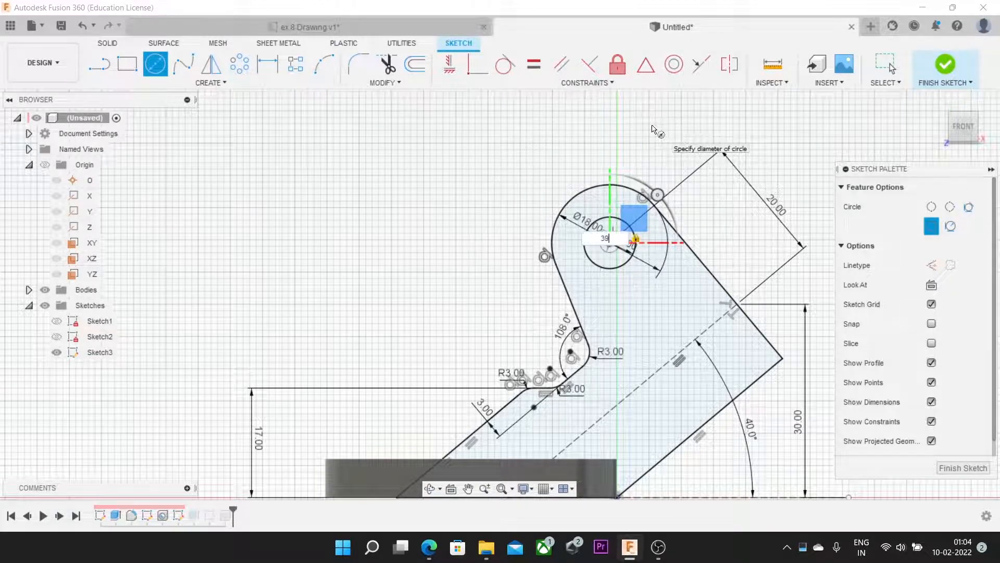
pyautogui.press('Return')
pyautogui.press('Escape')
pyautogui.click(944, 64)
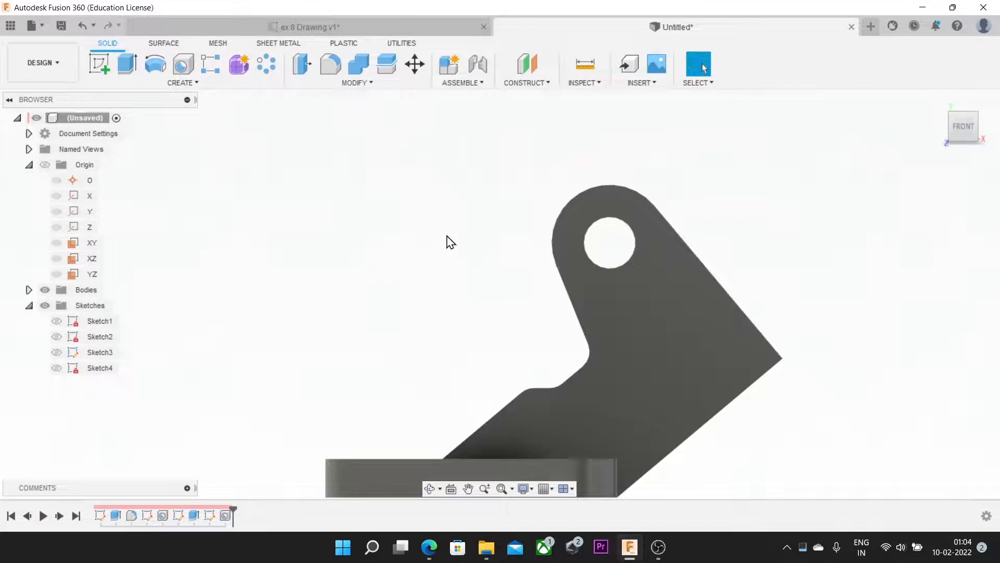
# Cut the 39 mm circle's two regions around the pivot hole symmetrically at 3 mm whole length, showing the profile sketch for selection and hiding it again
pyautogui.moveTo(482, 165); pyautogui.dragTo(458, 183, button='middle')
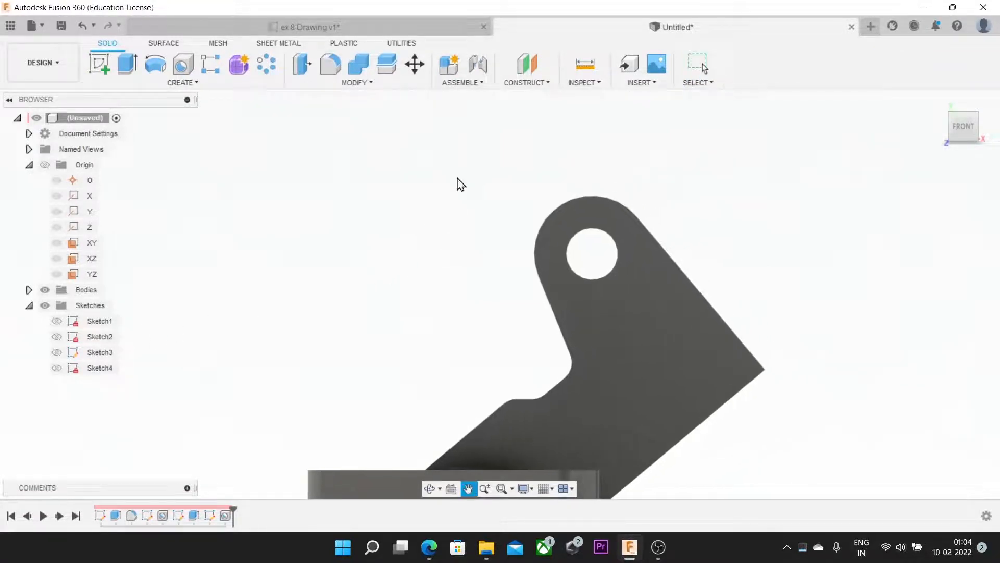
pyautogui.click(65, 353)
pyautogui.click(56, 352)
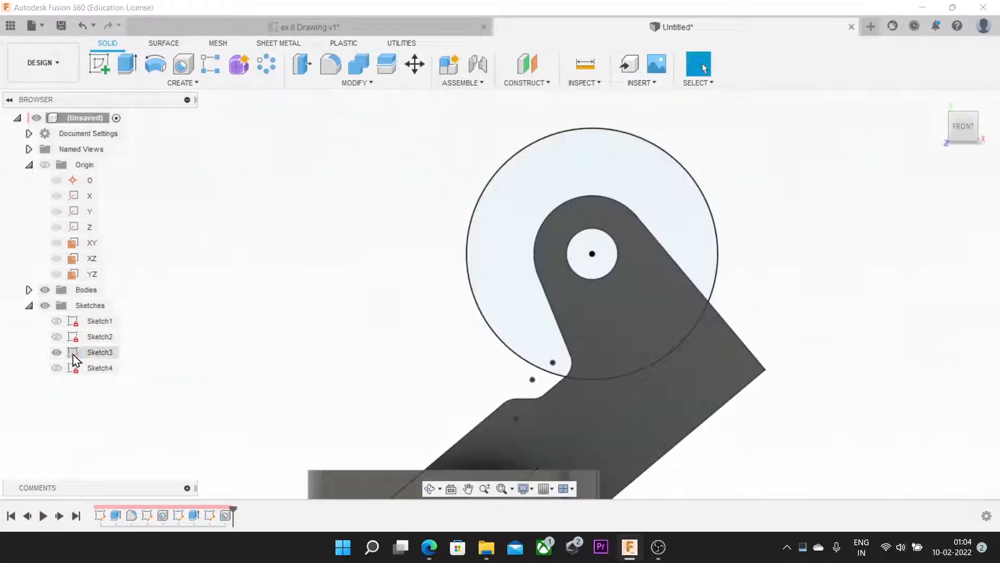
pyautogui.click(127, 63)
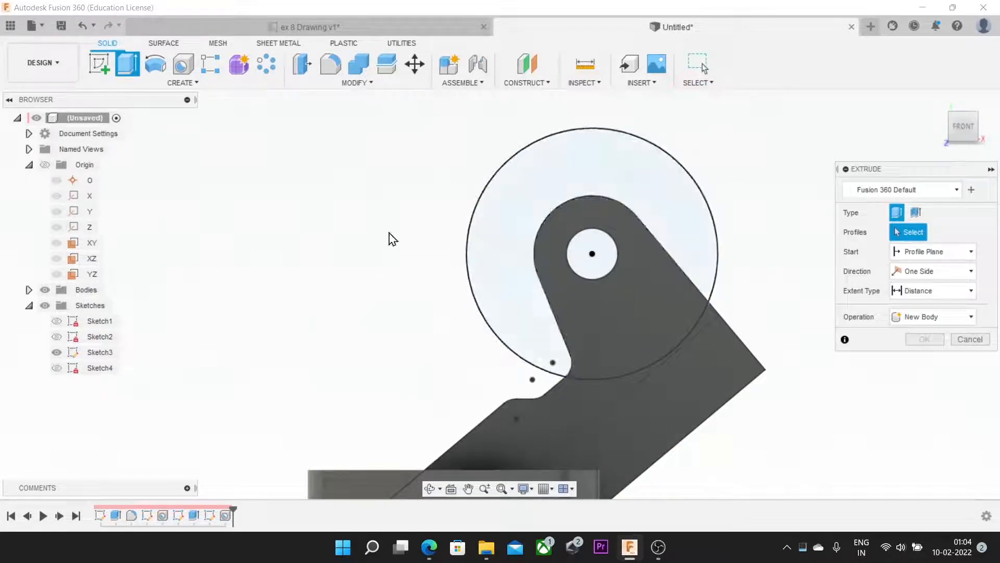
pyautogui.click(568, 179)
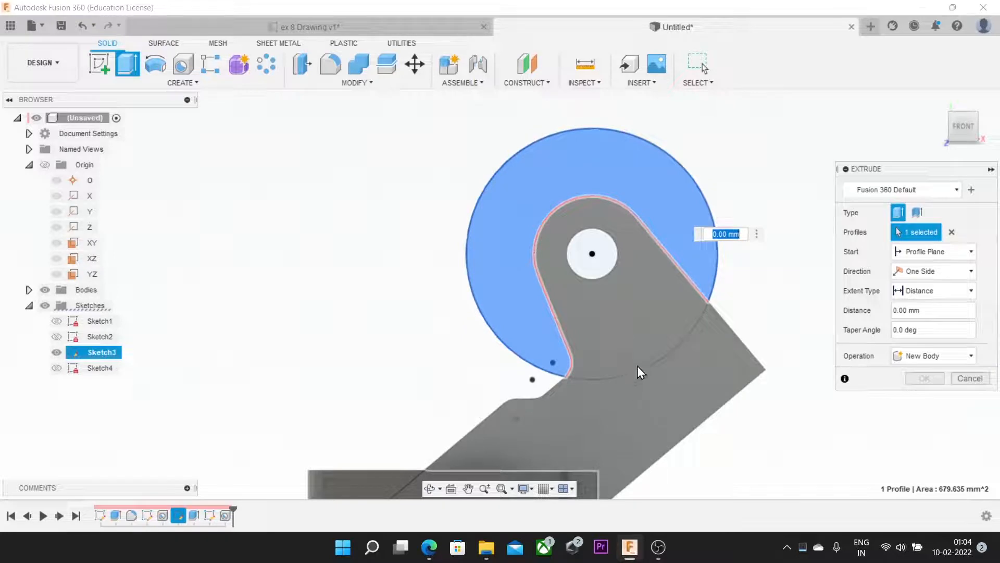
pyautogui.keyDown('shift'); pyautogui.moveTo(416, 271); pyautogui.dragTo(560, 336, button='middle'); pyautogui.keyUp('shift')
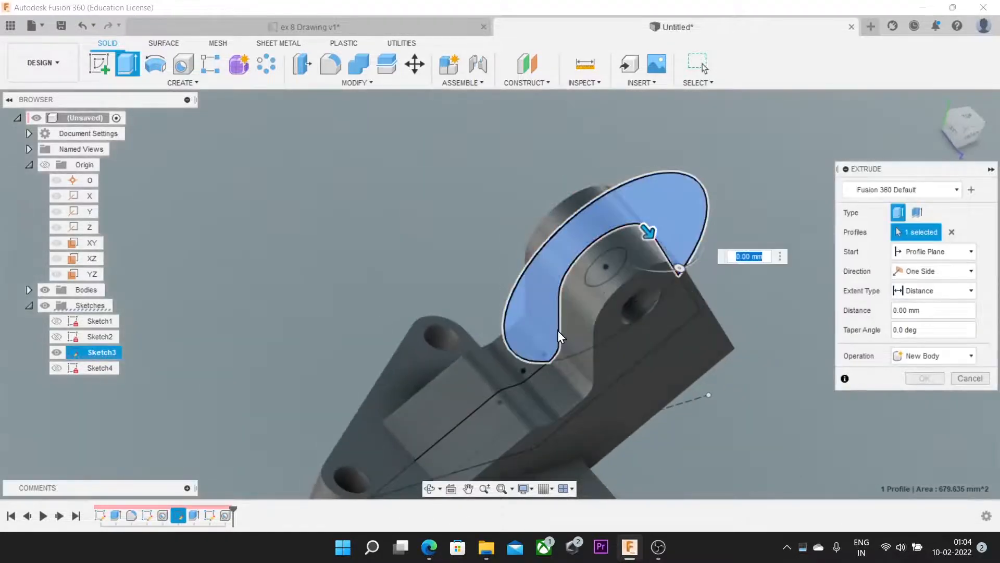
pyautogui.click(570, 332)
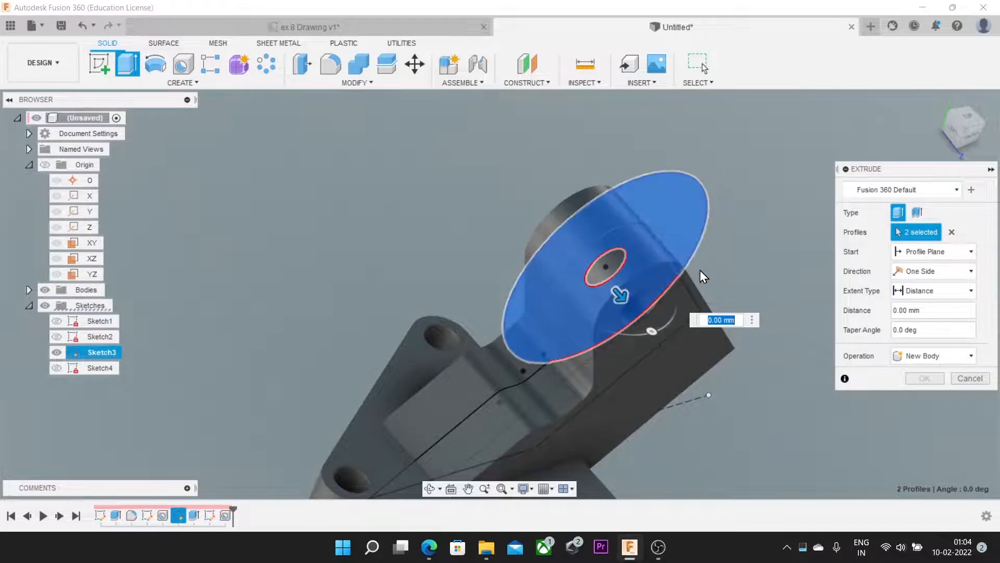
pyautogui.click(922, 272)
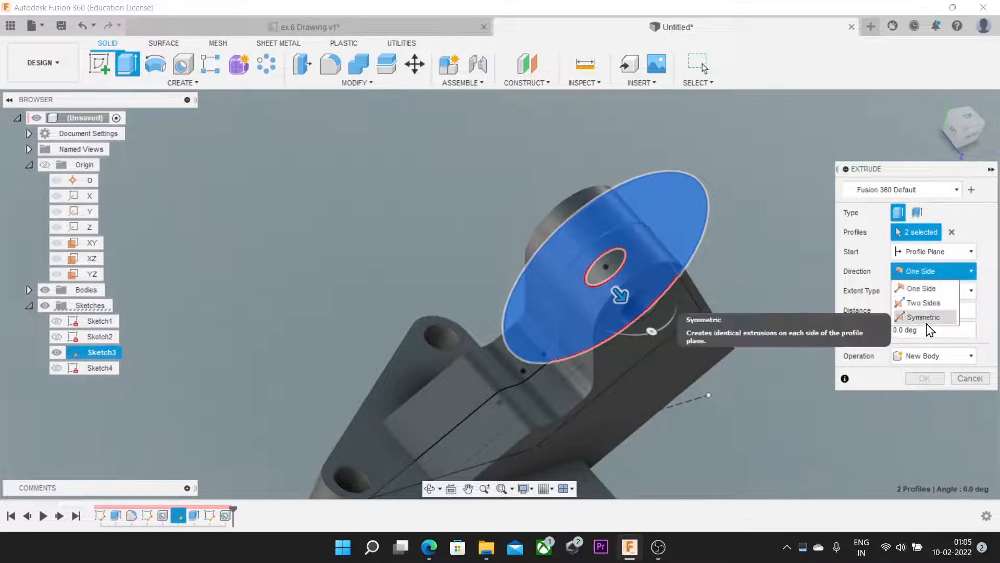
pyautogui.click(923, 317)
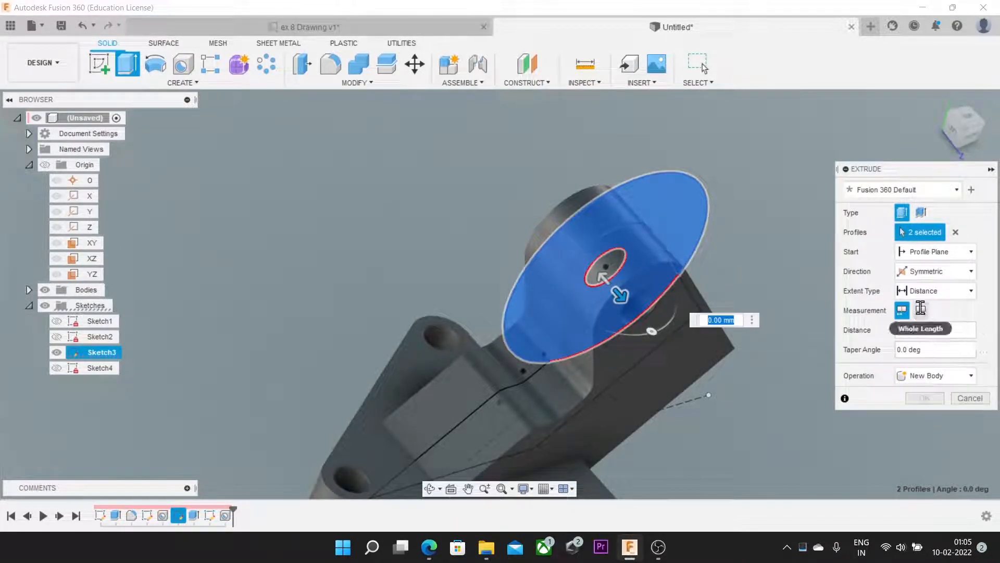
pyautogui.click(921, 309)
pyautogui.click(895, 329)
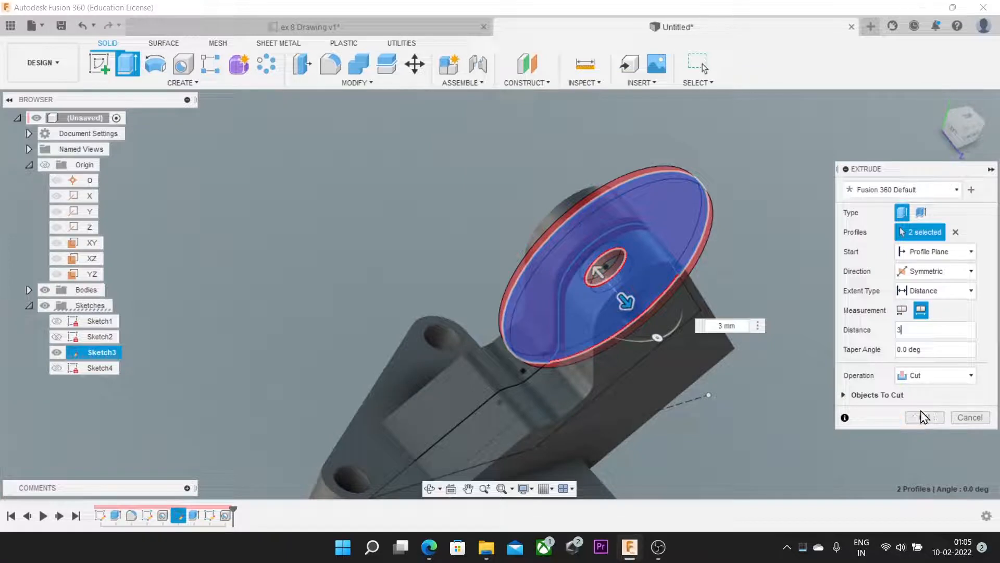
pyautogui.click(921, 416)
pyautogui.keyDown('shift'); pyautogui.moveTo(757, 345); pyautogui.dragTo(697, 313, button='middle'); pyautogui.keyUp('shift')
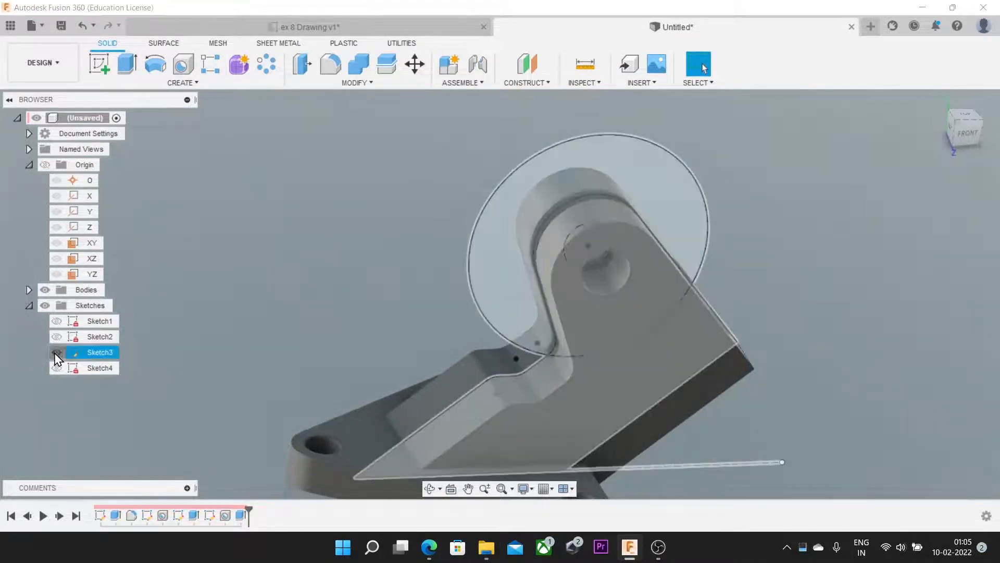
pyautogui.click(57, 352)
# Start a fillet with a 5 mm radius on the edge where the arm's sloping lower face meets the base plate
pyautogui.scroll(-2, 399, 334)
pyautogui.scroll(3, 417, 281)
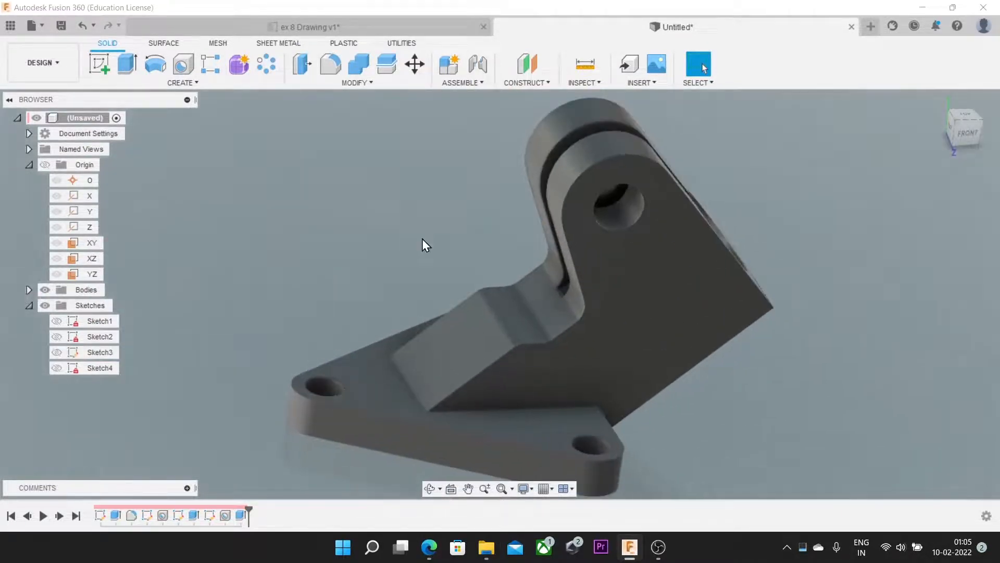
pyautogui.click(341, 73)
pyautogui.click(402, 379)
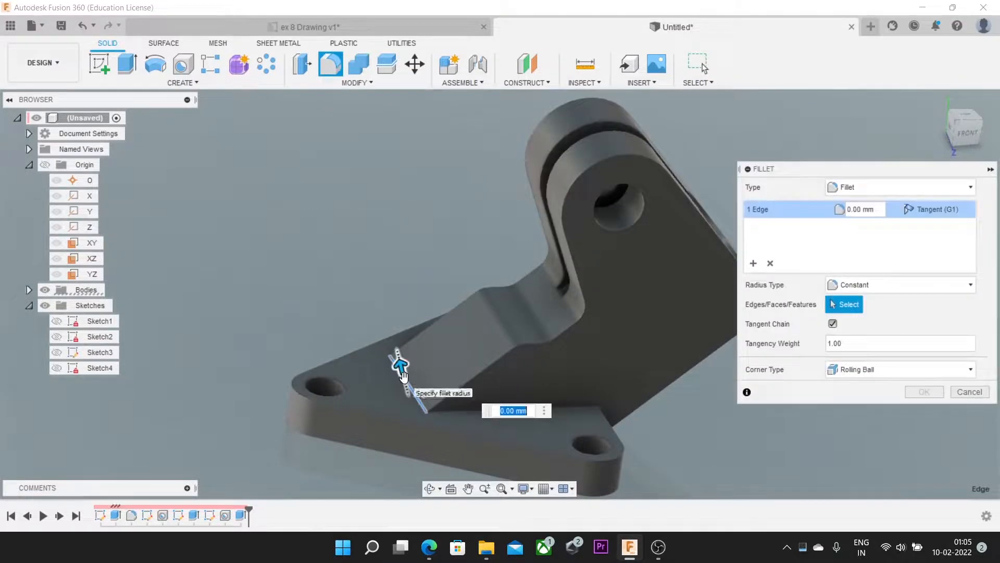
pyautogui.write('5')
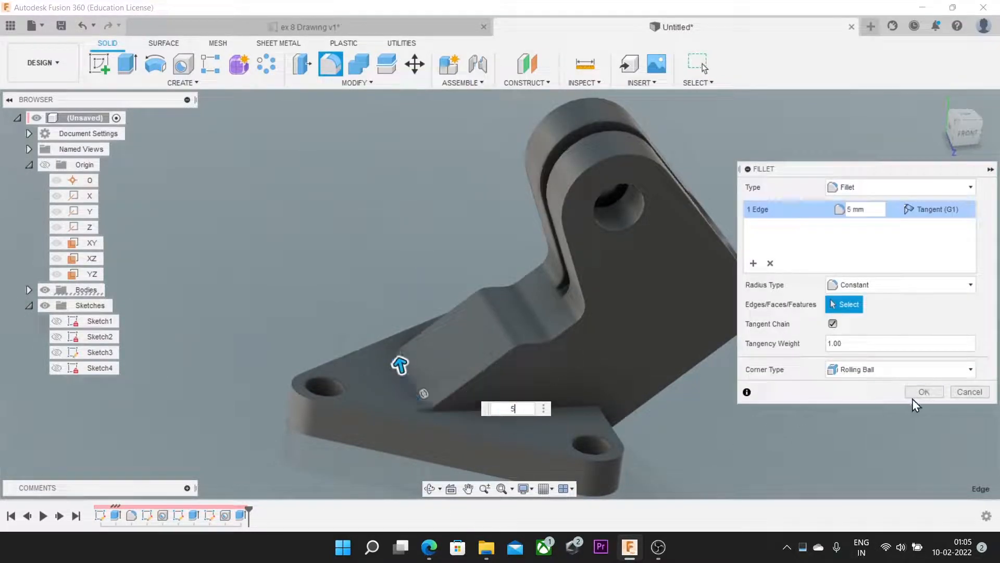
# Add a second selection with a 2 mm radius on the arm's outer corner edge beside the counterbore and create both fillets
pyautogui.click(752, 265)
pyautogui.keyDown('shift'); pyautogui.moveTo(634, 351); pyautogui.dragTo(562, 328, button='middle'); pyautogui.keyUp('shift')
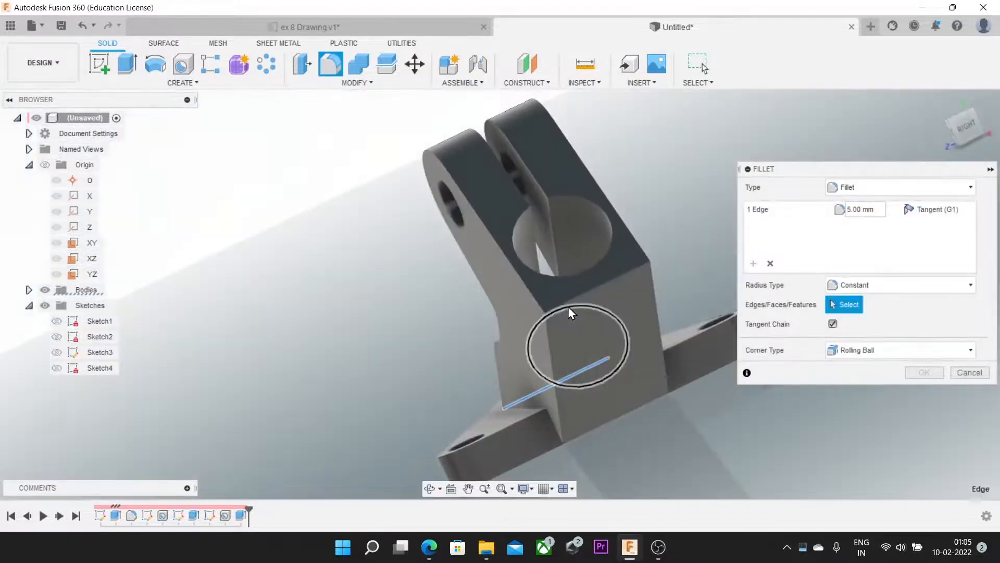
pyautogui.click(580, 294)
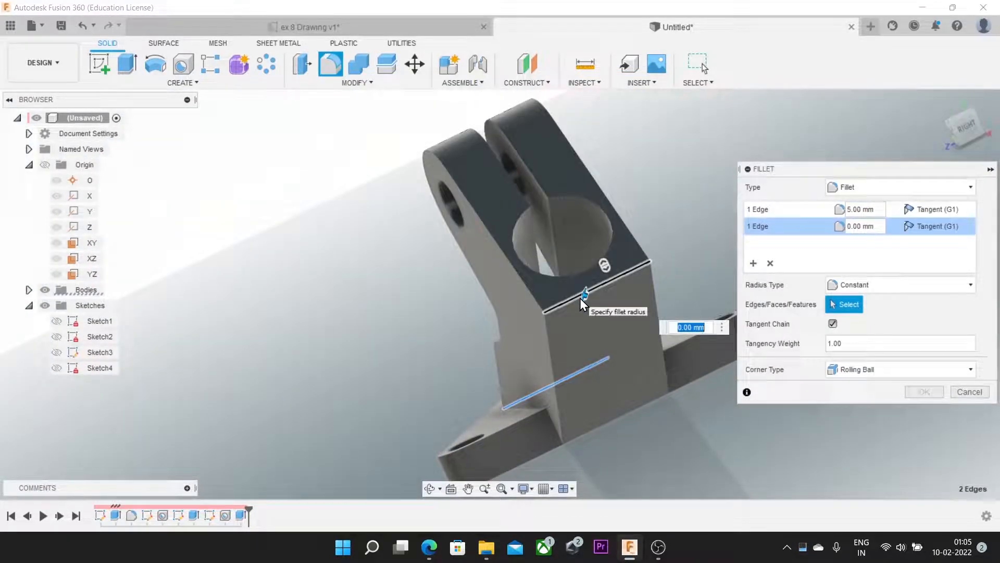
pyautogui.write('2')
pyautogui.press('Return')
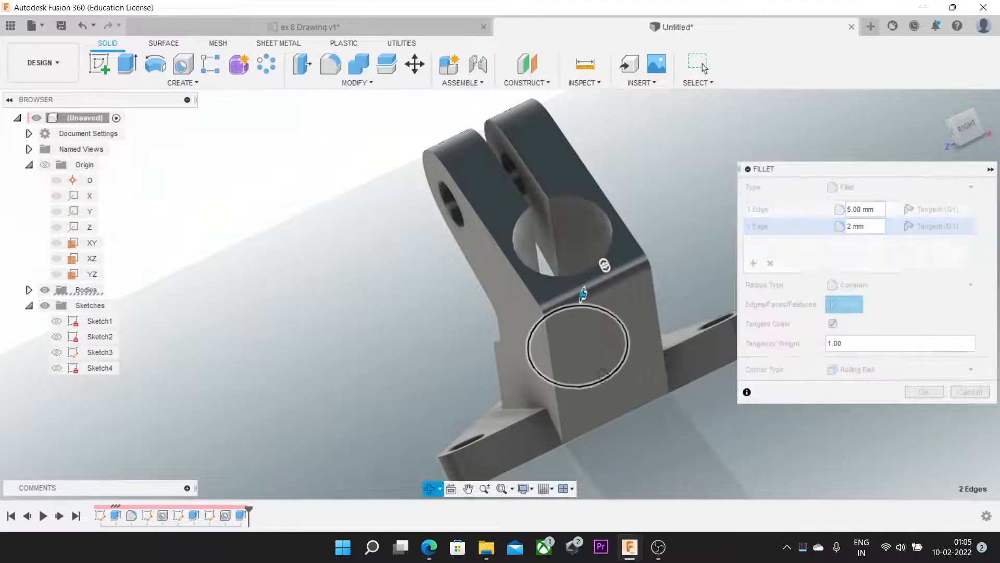
pyautogui.keyDown('shift'); pyautogui.moveTo(603, 374); pyautogui.dragTo(630, 370, button='middle'); pyautogui.keyUp('shift')
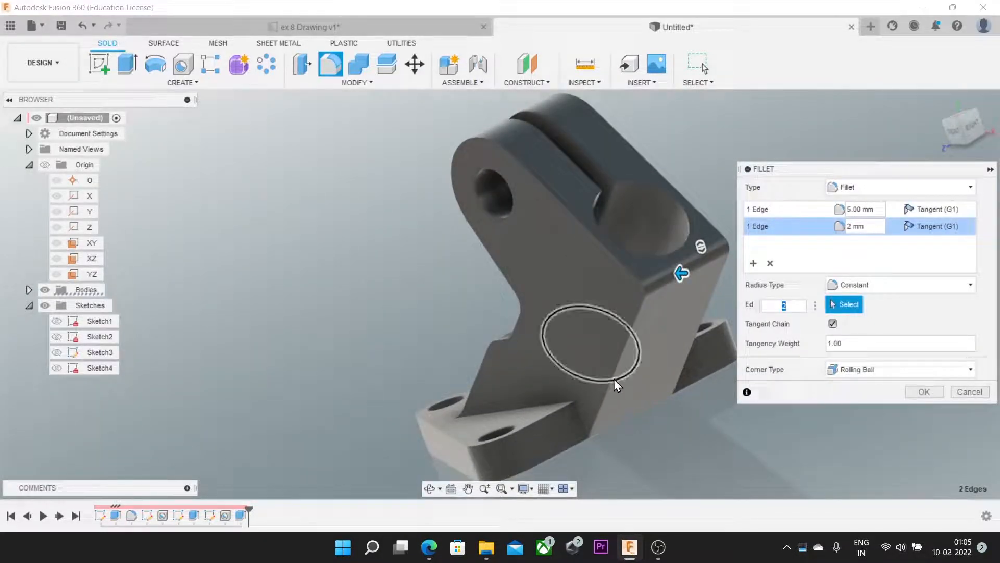
pyautogui.click(922, 392)
pyautogui.keyDown('shift'); pyautogui.moveTo(783, 386); pyautogui.dragTo(828, 387, button='middle'); pyautogui.keyUp('shift')
pyautogui.scroll(-3, 805, 385)
pyautogui.keyDown('shift'); pyautogui.moveTo(537, 336); pyautogui.dragTo(323, 224, button='middle'); pyautogui.keyUp('shift')
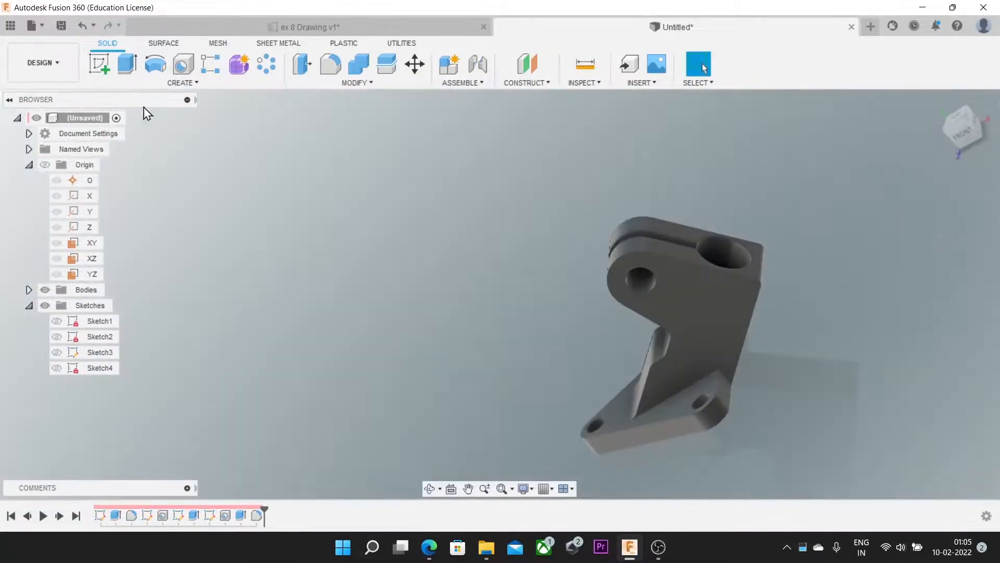
# Switch to the Render workspace and open the metallic paint appearances in the material library
pyautogui.click(60, 73)
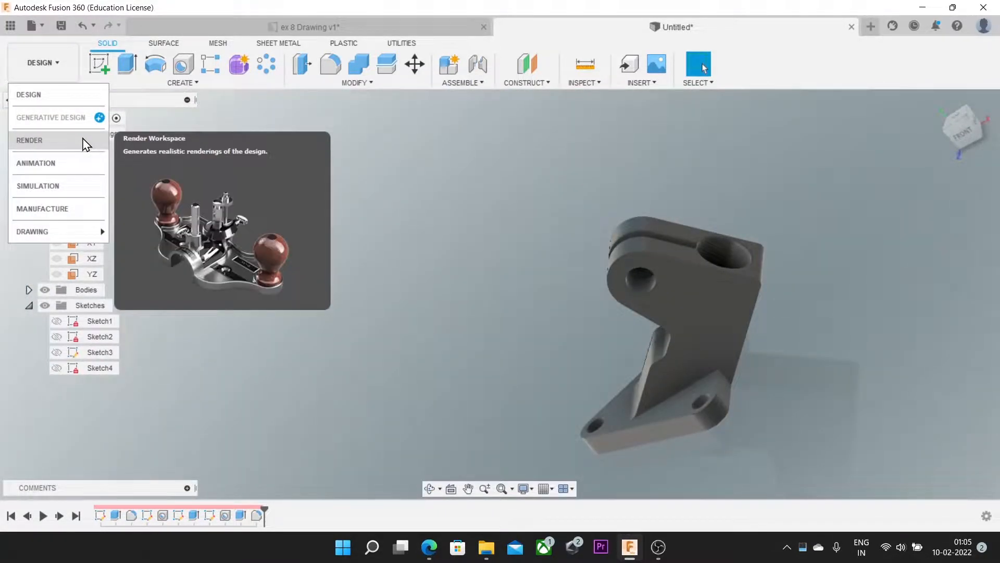
pyautogui.click(82, 142)
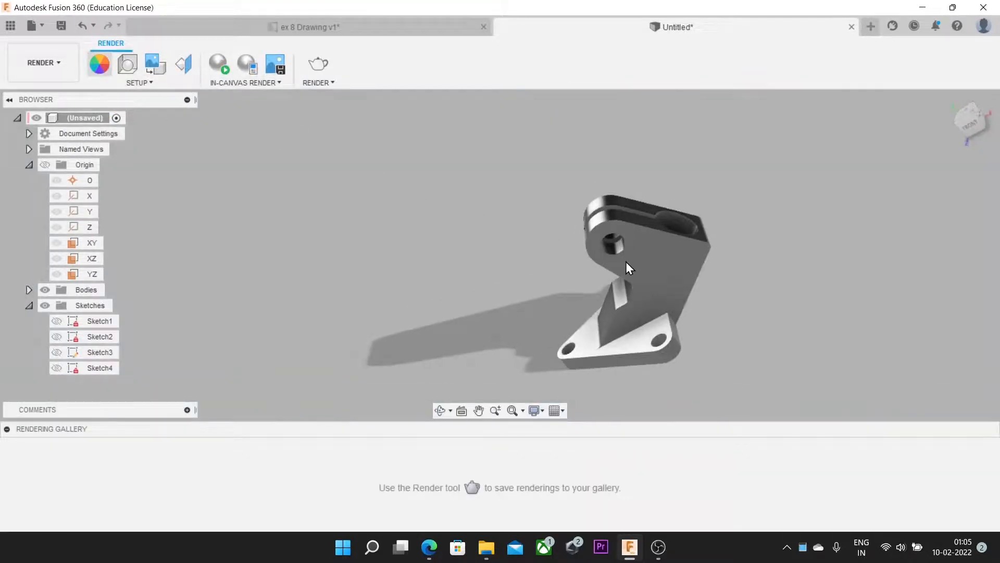
pyautogui.press('a')
pyautogui.scroll(-5, 795, 285)
pyautogui.scroll(-1, 782, 289)
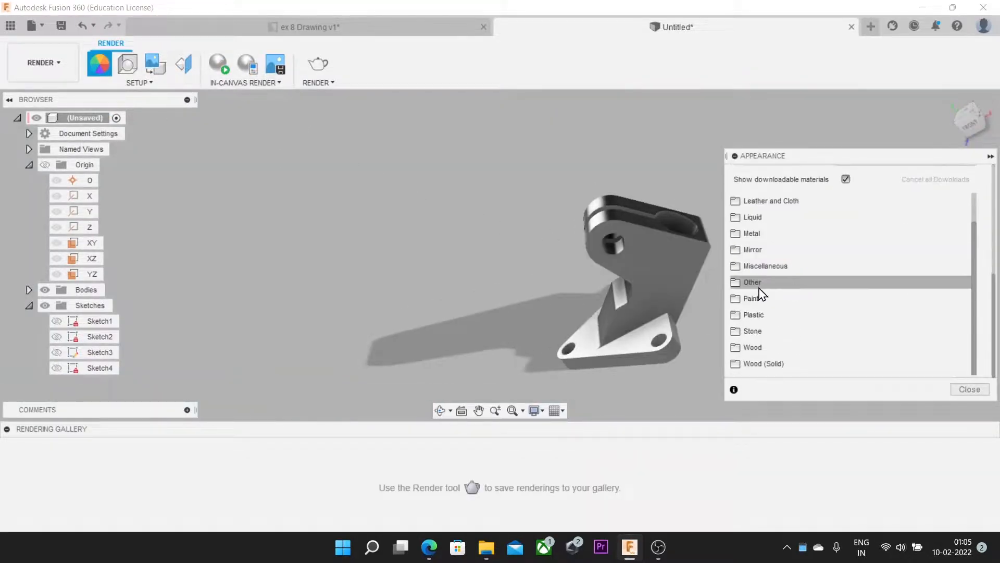
pyautogui.click(753, 295)
pyautogui.scroll(-3, 764, 271)
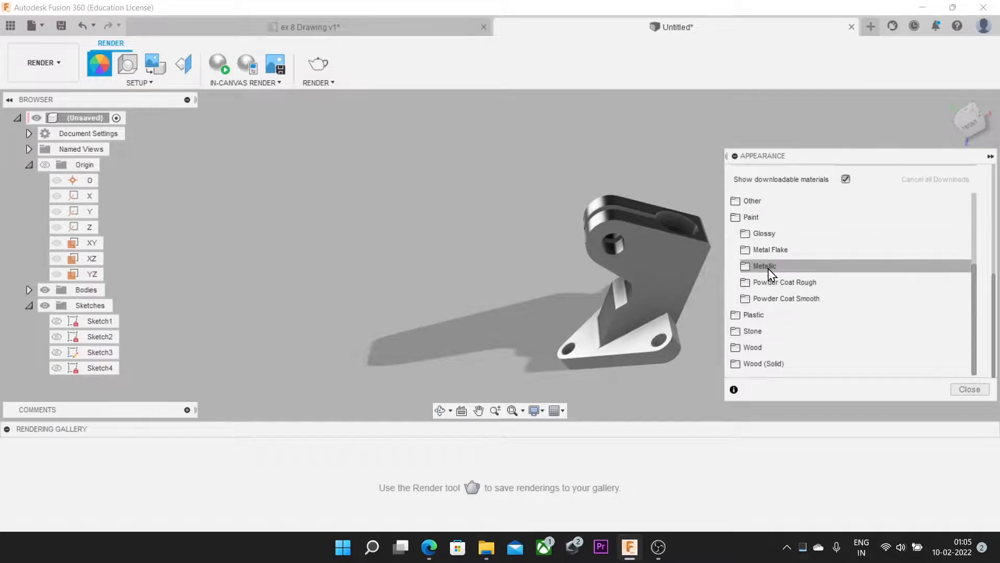
pyautogui.click(764, 266)
# Apply the Paint - Metallic (Blue) appearance to the bracket and close the appearance settings
pyautogui.scroll(-3, 772, 311)
pyautogui.scroll(3, 790, 311)
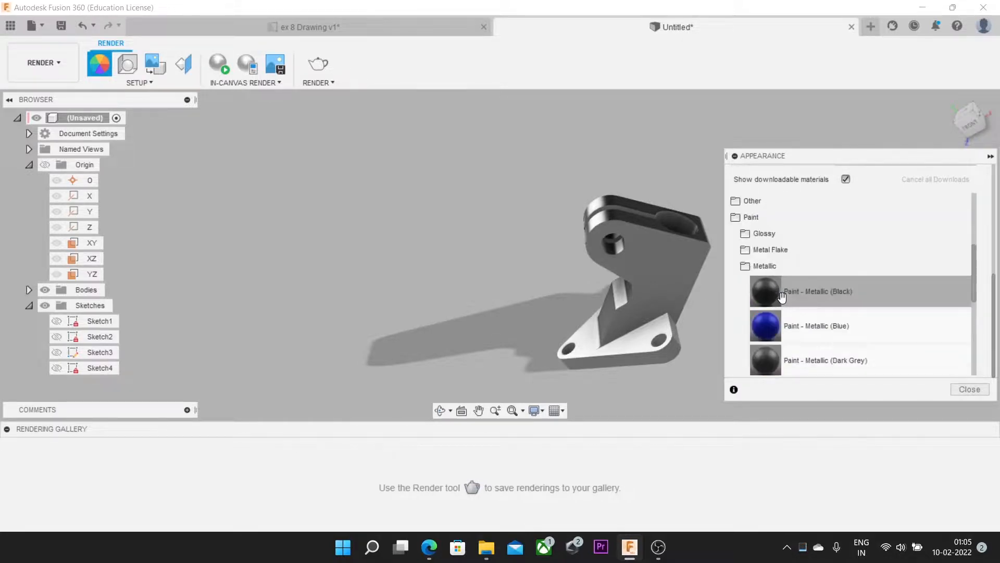
pyautogui.scroll(-3, 781, 294)
pyautogui.scroll(-3, 768, 327)
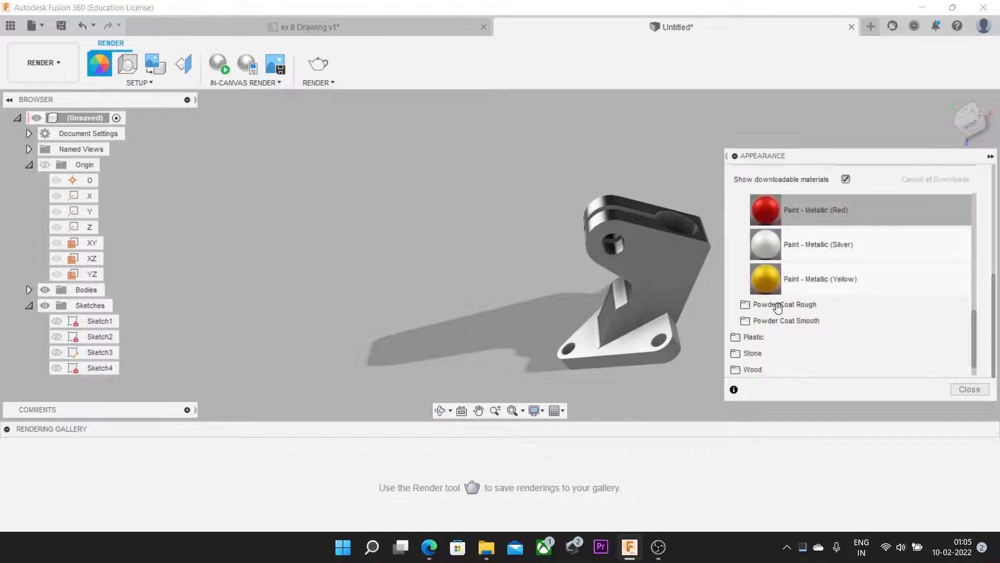
pyautogui.scroll(5, 768, 313)
pyautogui.moveTo(764, 277)
pyautogui.mouseDown()
pyautogui.moveTo(602, 240)
pyautogui.moveTo(632, 245)
pyautogui.mouseUp()
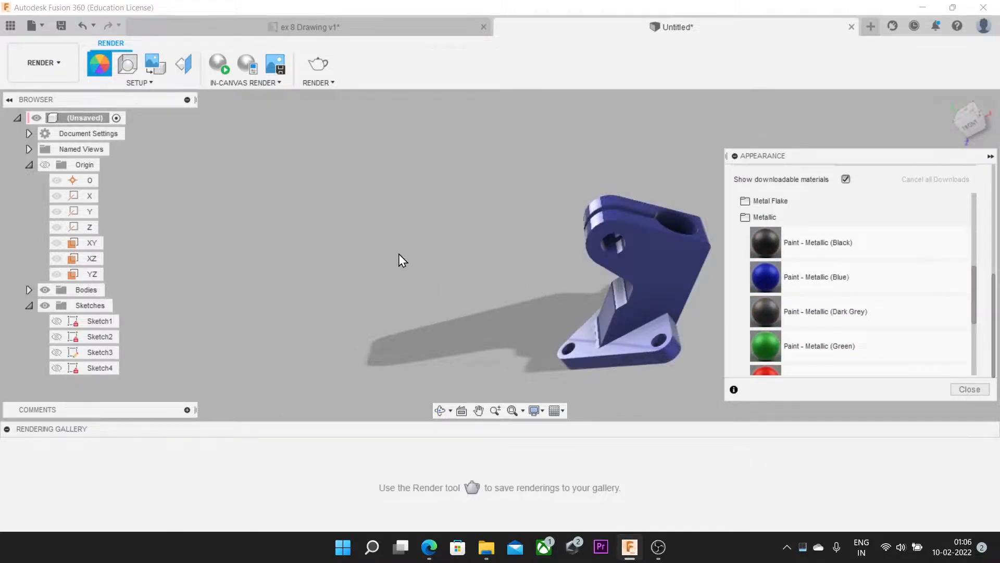
pyautogui.keyDown('shift'); pyautogui.moveTo(402, 259); pyautogui.dragTo(780, 315, button='middle'); pyautogui.keyUp('shift')
pyautogui.click(954, 390)
pyautogui.keyDown('shift'); pyautogui.moveTo(644, 312); pyautogui.dragTo(710, 315, button='middle'); pyautogui.keyUp('shift')
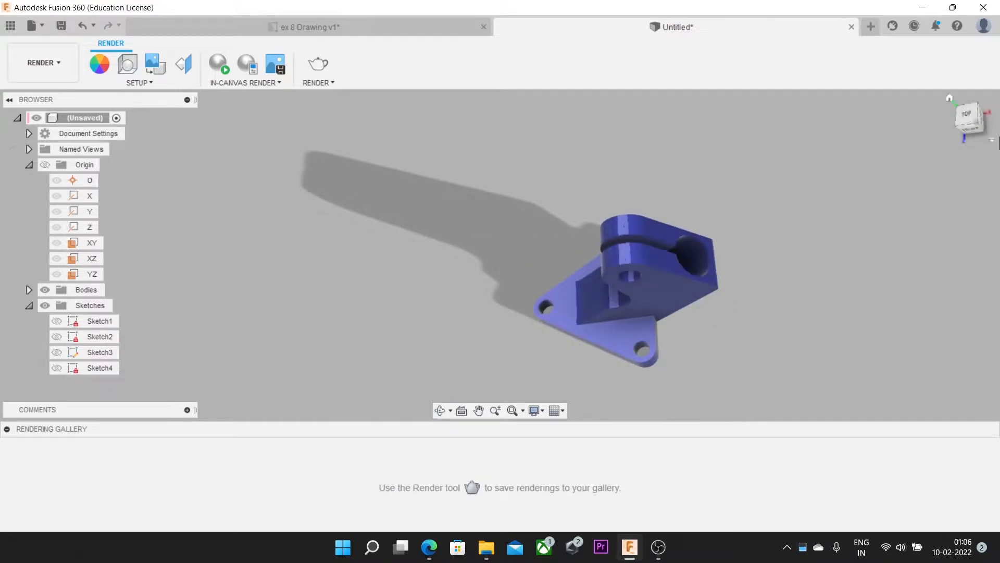